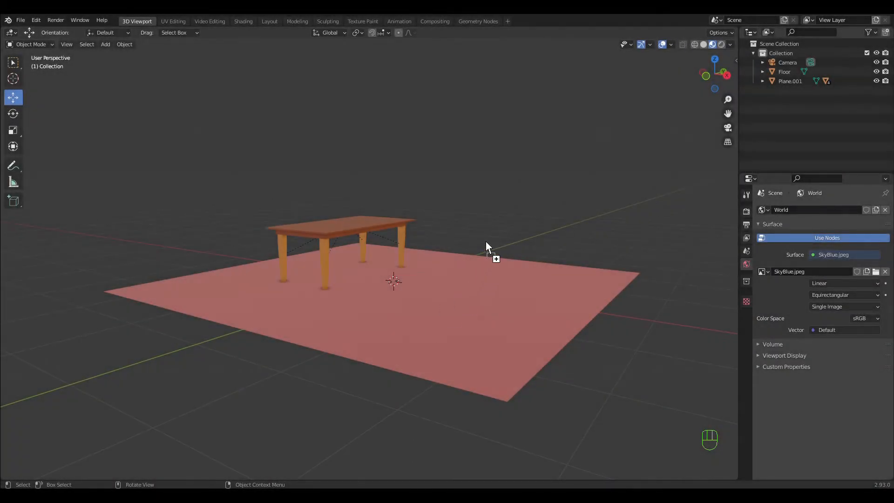
Bring the dimensioned chair photo into the scene as a reference image and scale it to about 0.196.
{"action": "left_click_drag", "start_coordinate": [486, 234], "coordinate": [488, 235]}
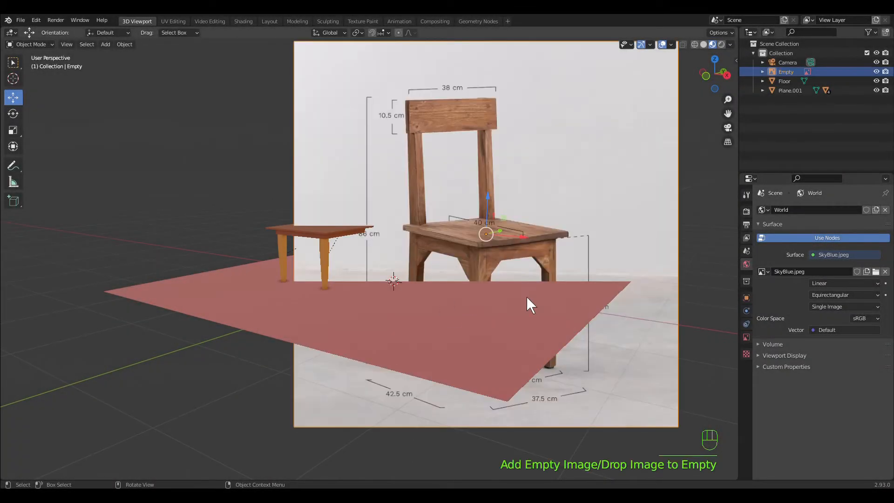
{"action": "key", "text": "s"}
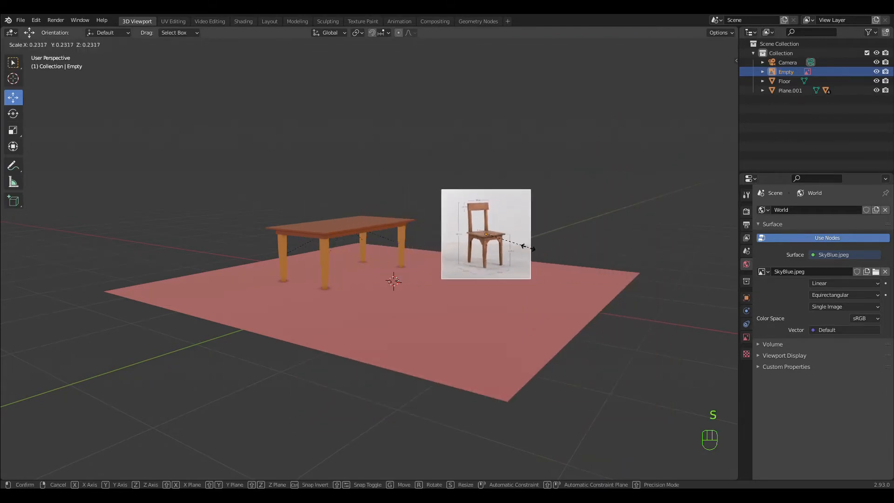
{"action": "left_click", "coordinate": [523, 242]}
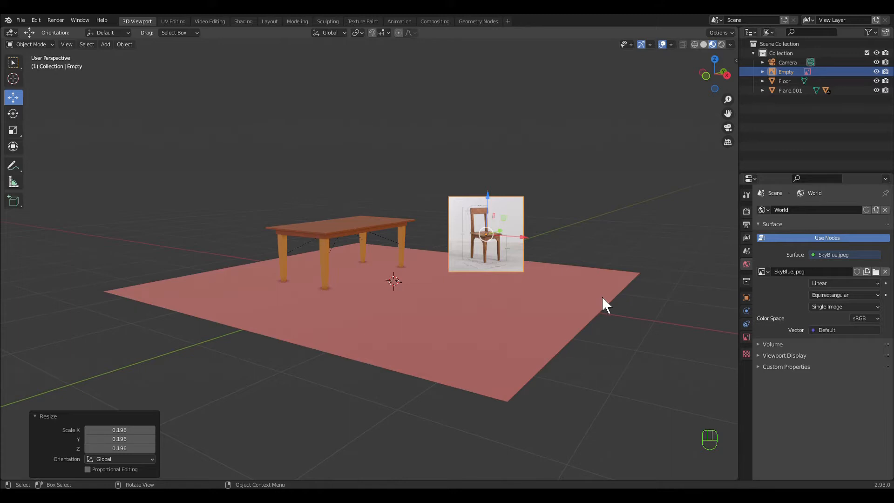
Show the reference image's transform values and apply all transforms to it.
{"action": "key", "text": "n"}
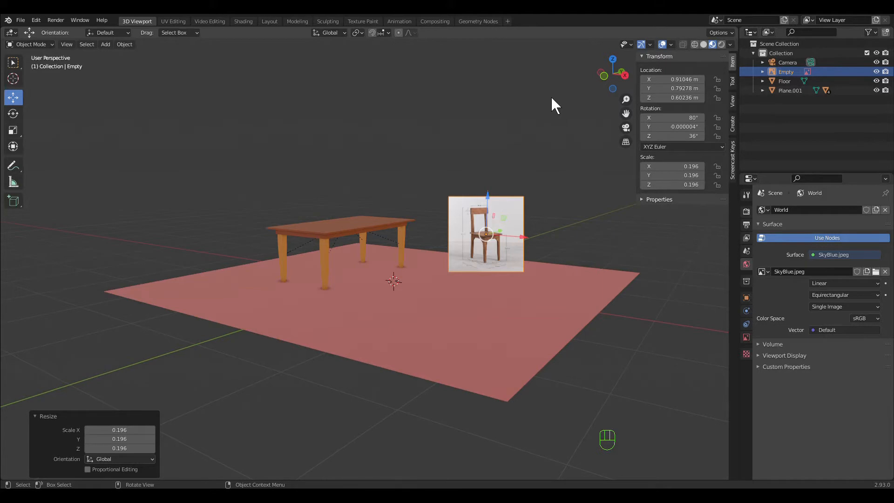
{"action": "left_click", "coordinate": [123, 44]}
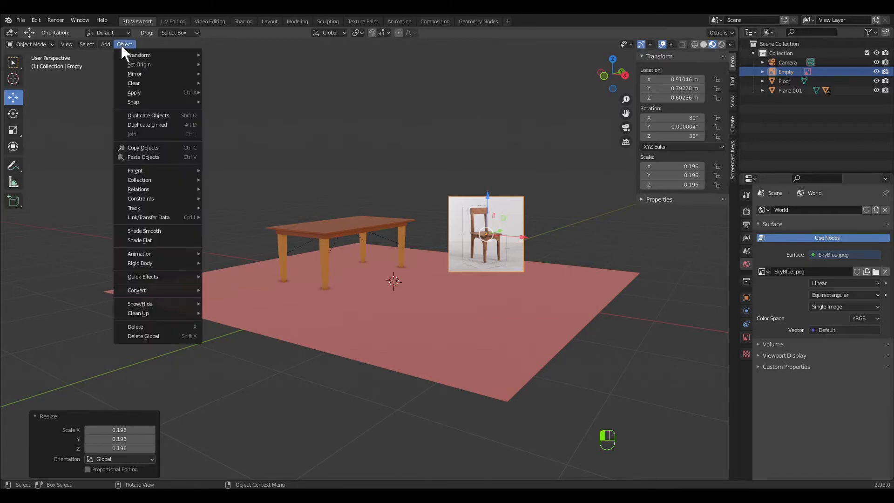
{"action": "mouse_move", "coordinate": [140, 93]}
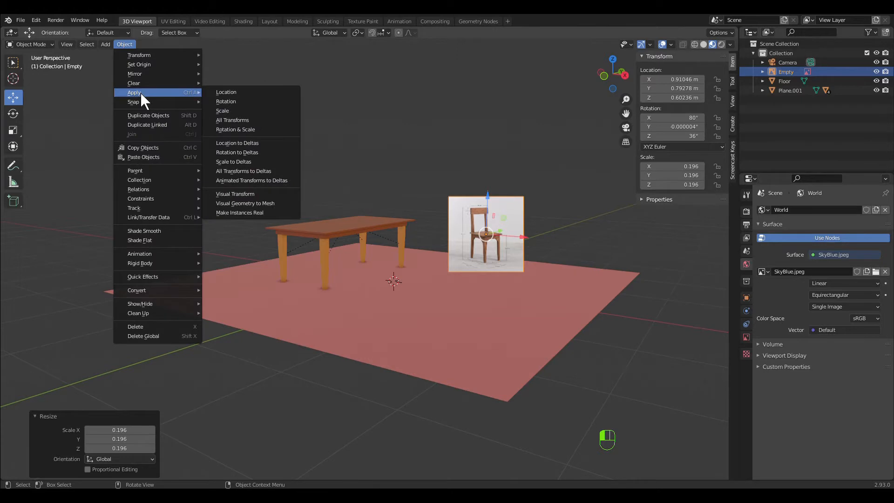
{"action": "left_click", "coordinate": [258, 120]}
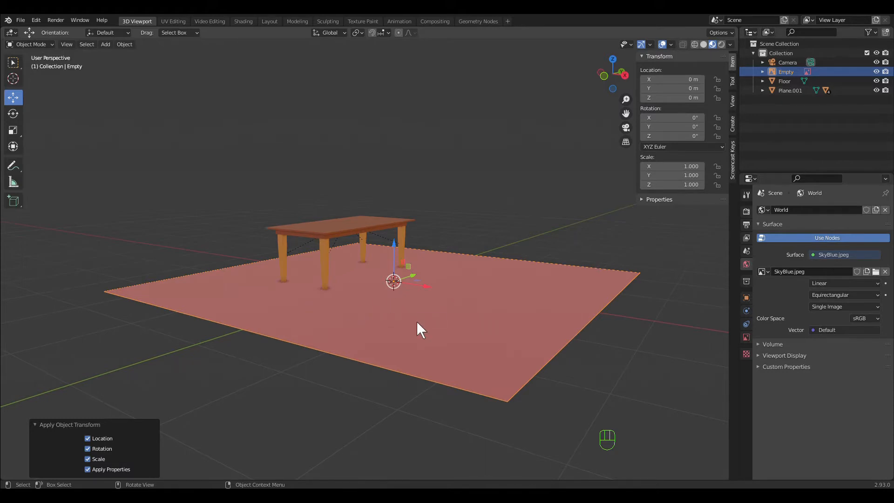
Set the chair reference image's X rotation to 90° so it stands upright.
{"action": "left_click", "coordinate": [671, 120]}
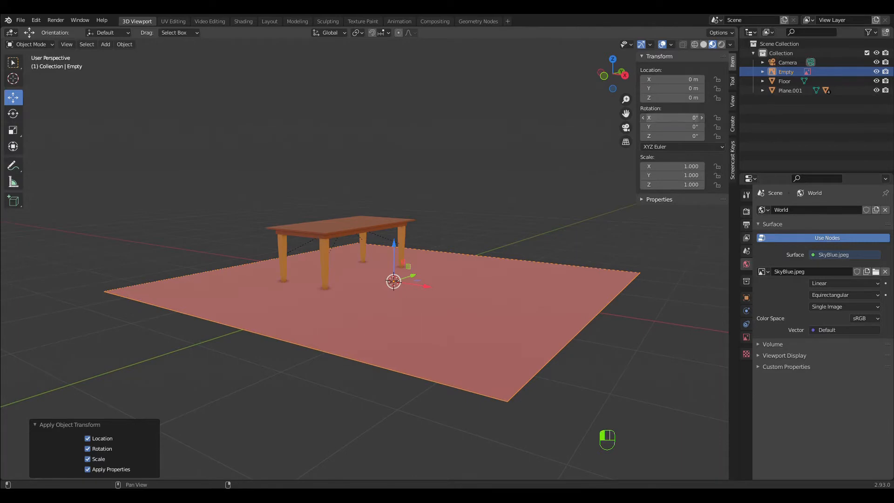
{"action": "type", "text": "90"}
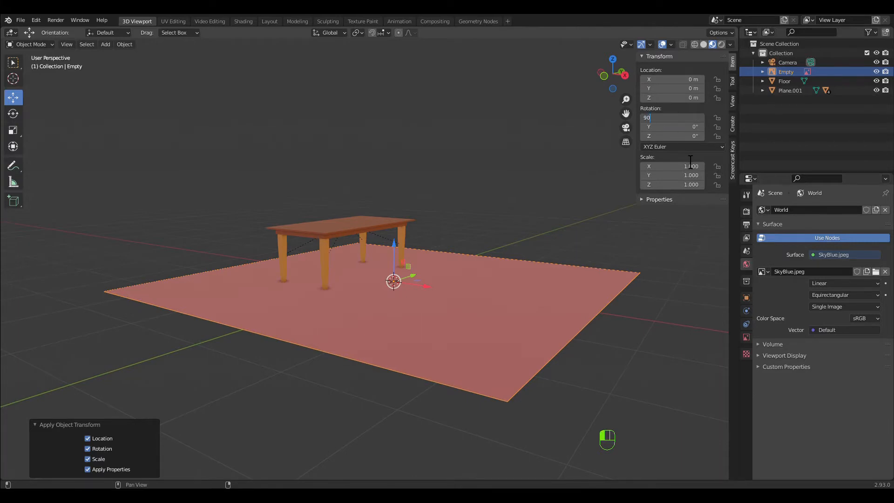
{"action": "key", "text": "Return"}
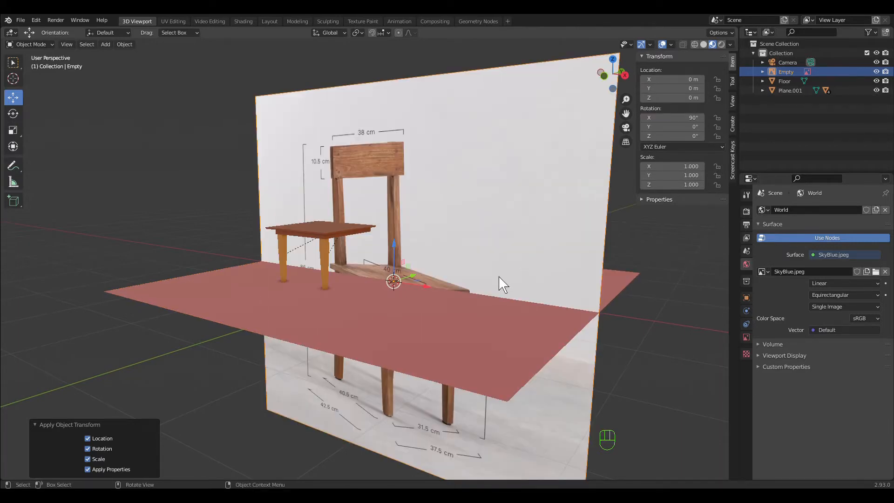
Scale the chair image to about 0.361 and move it above the floor to about X 0.265, Y 0.398, Z 0.942 m.
{"action": "key", "text": "s"}
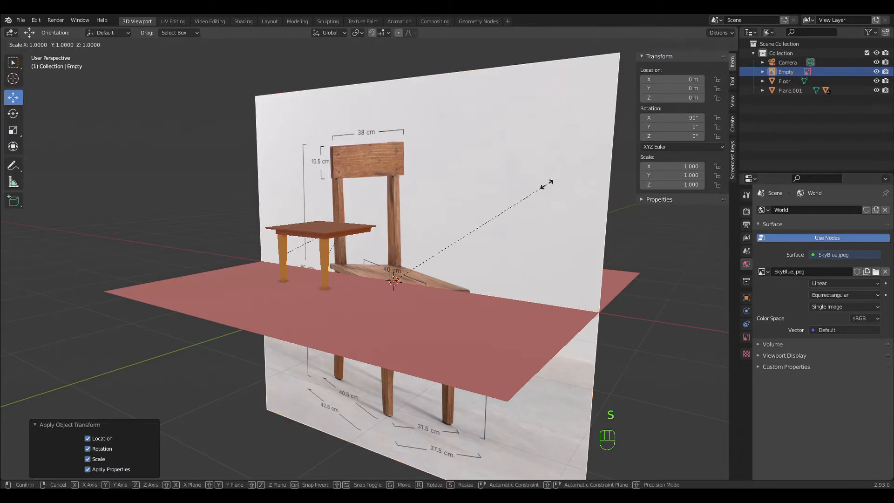
{"action": "left_click", "coordinate": [447, 245]}
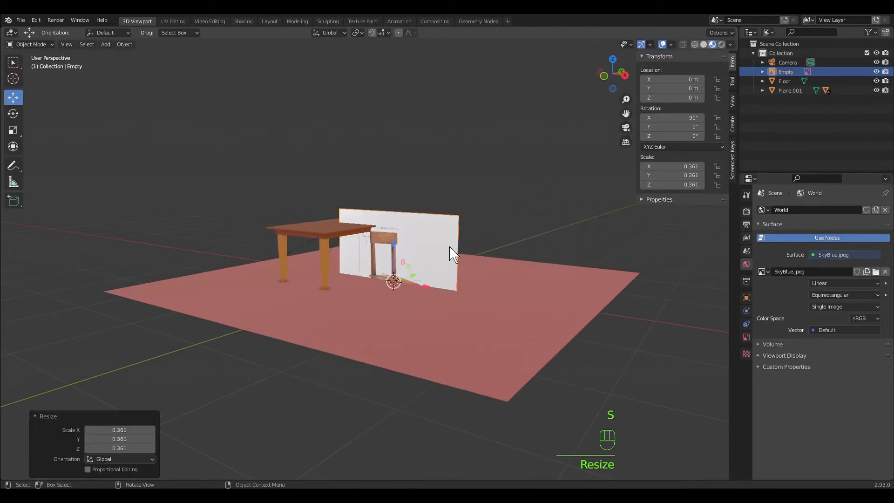
{"action": "key", "text": "g"}
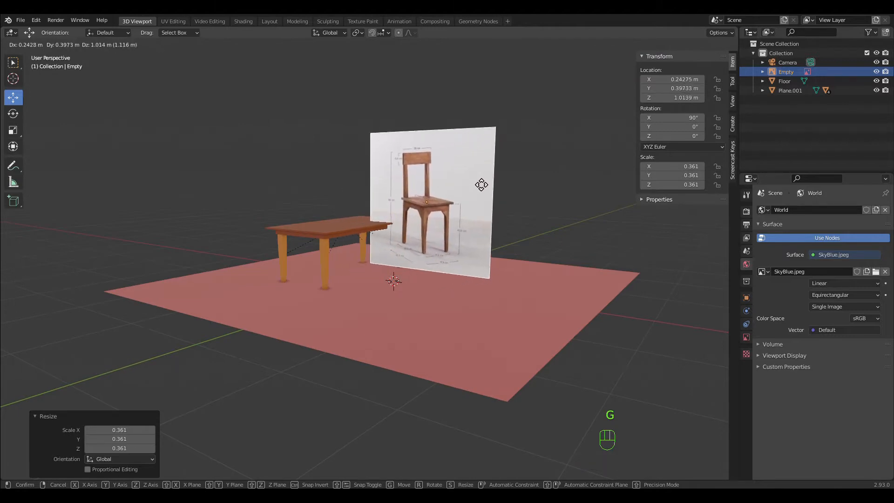
{"action": "left_click", "coordinate": [479, 192]}
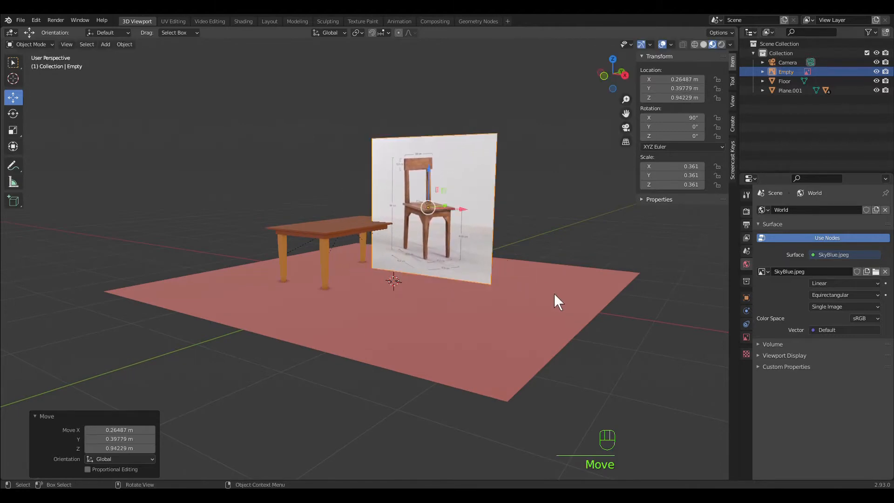
Move the table about -1.105 m along the X axis, away from the chair reference image.
{"action": "middle_click_drag", "start_coordinate": [618, 322], "coordinate": [421, 320]}
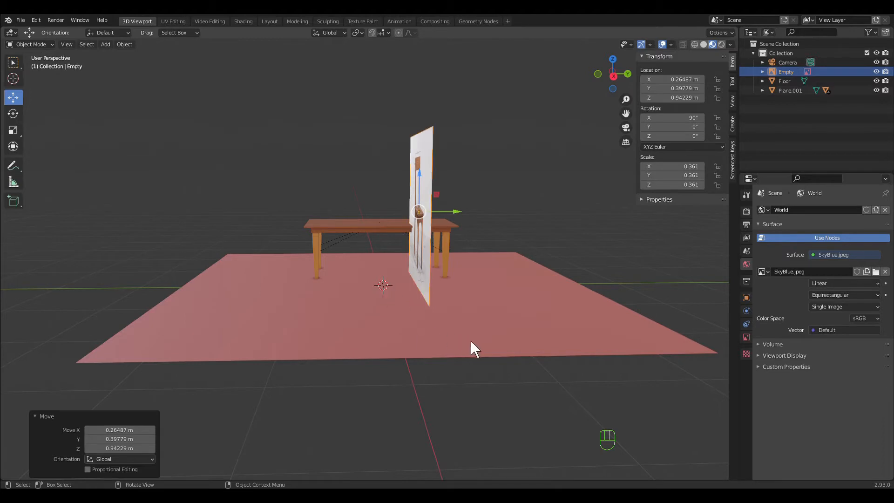
{"action": "middle_click_drag", "start_coordinate": [471, 341], "coordinate": [556, 356]}
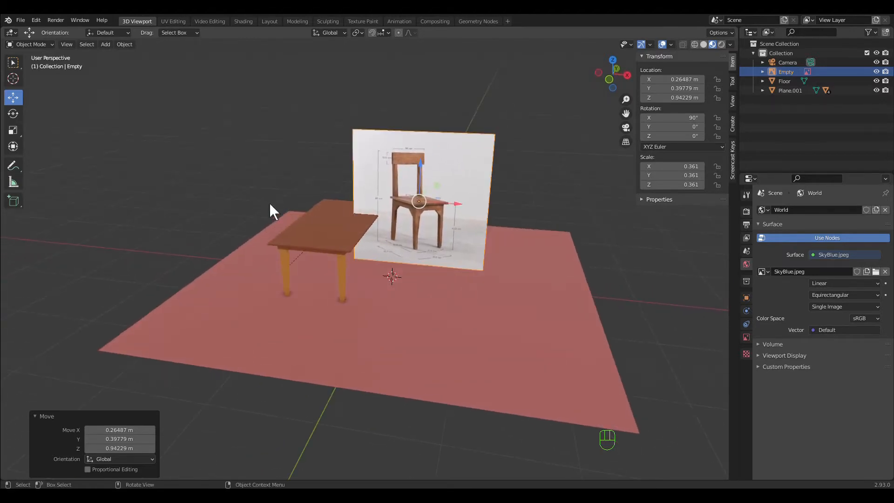
{"action": "left_click", "coordinate": [328, 242]}
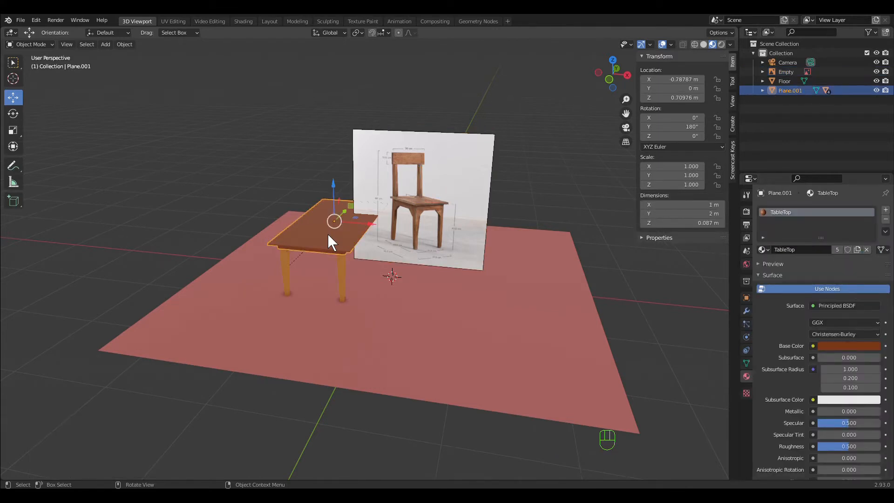
{"action": "key", "text": "g"}
{"action": "key", "text": "x"}
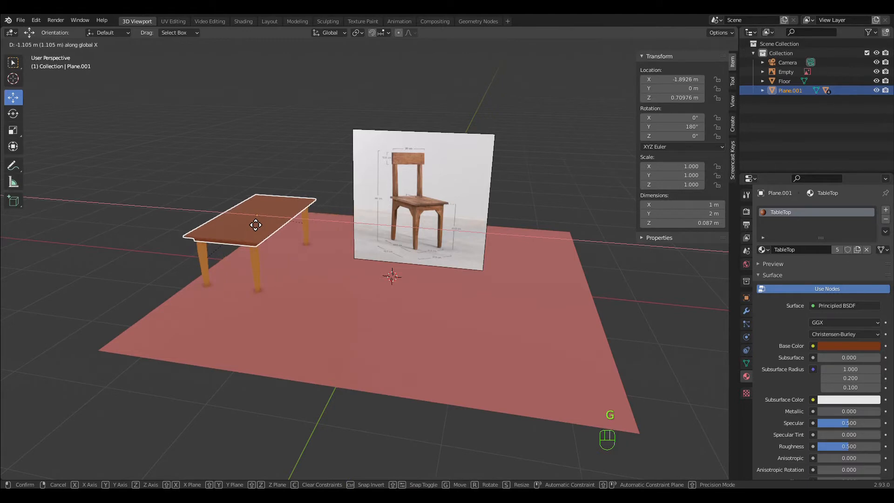
{"action": "left_click", "coordinate": [256, 225]}
Switch to the front view and measure the 43.5 cm seat-height line on the chair image.
{"action": "middle_click_drag", "start_coordinate": [505, 266], "coordinate": [515, 257]}
{"action": "scroll", "coordinate": [515, 245], "scroll_direction": "up", "scroll_amount": 5}
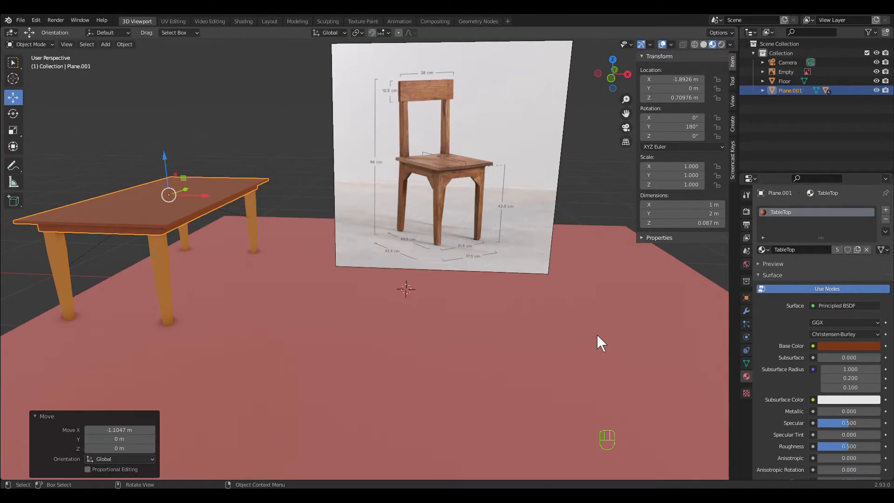
{"action": "key", "text": "grave"}
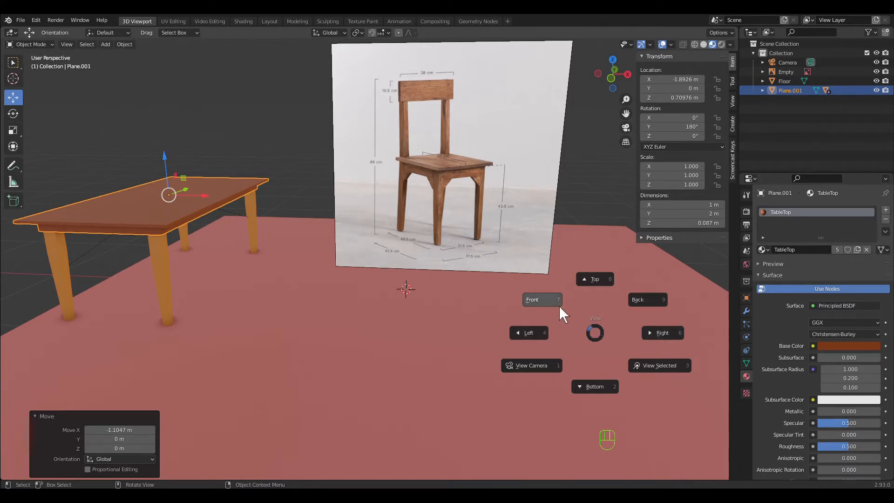
{"action": "left_click", "coordinate": [545, 305]}
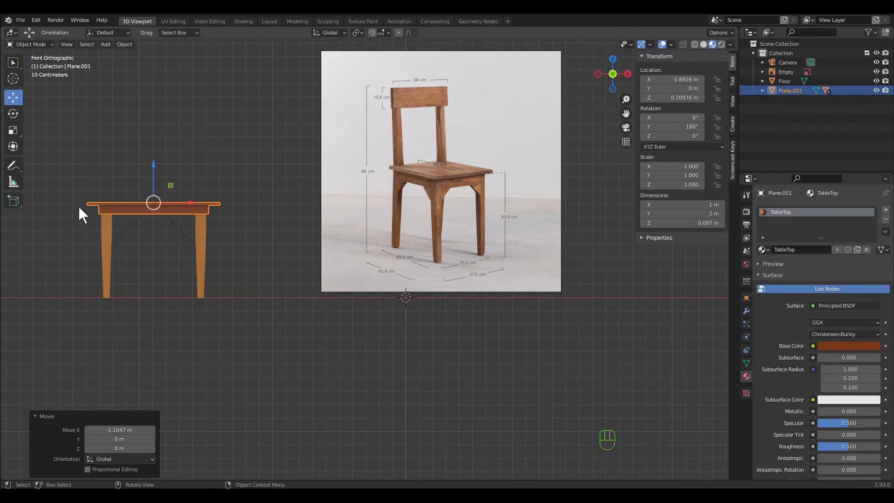
{"action": "left_click", "coordinate": [13, 183]}
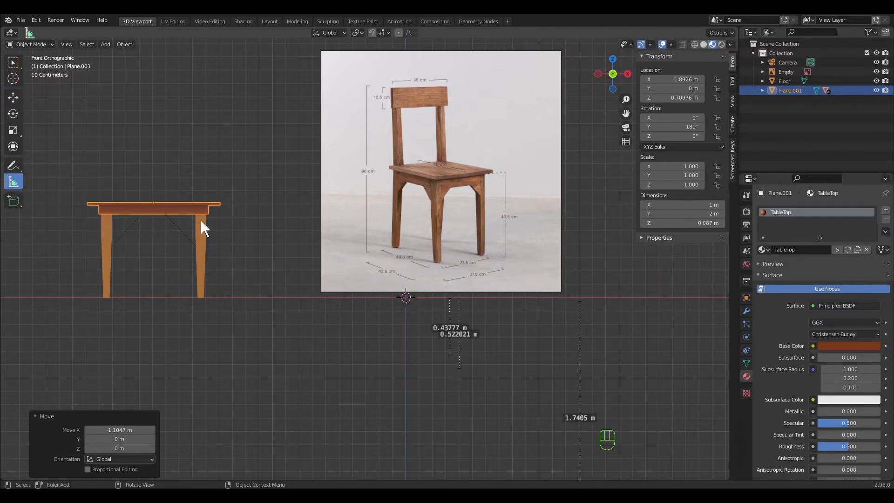
{"action": "left_click", "coordinate": [507, 176]}
{"action": "left_click_drag", "start_coordinate": [508, 176], "coordinate": [506, 259]}
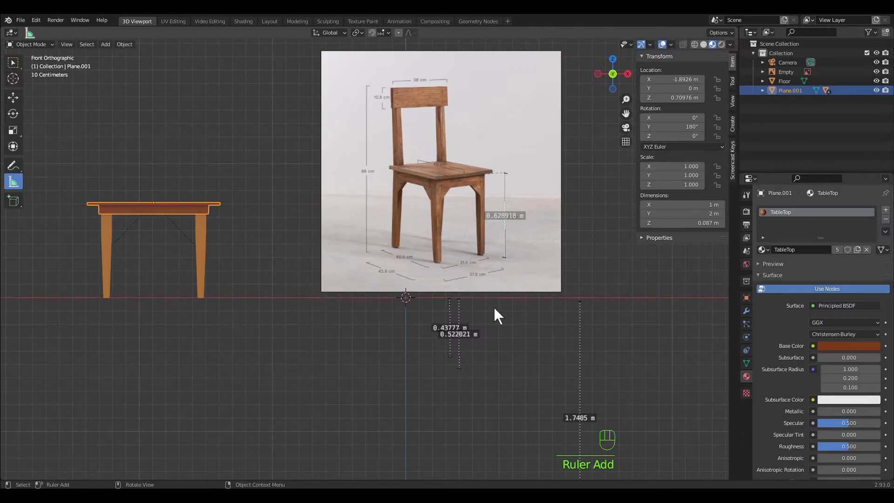
Scale the chair reference image down by a factor of about 0.744 to bring it closer to real size.
{"action": "left_click", "coordinate": [548, 135]}
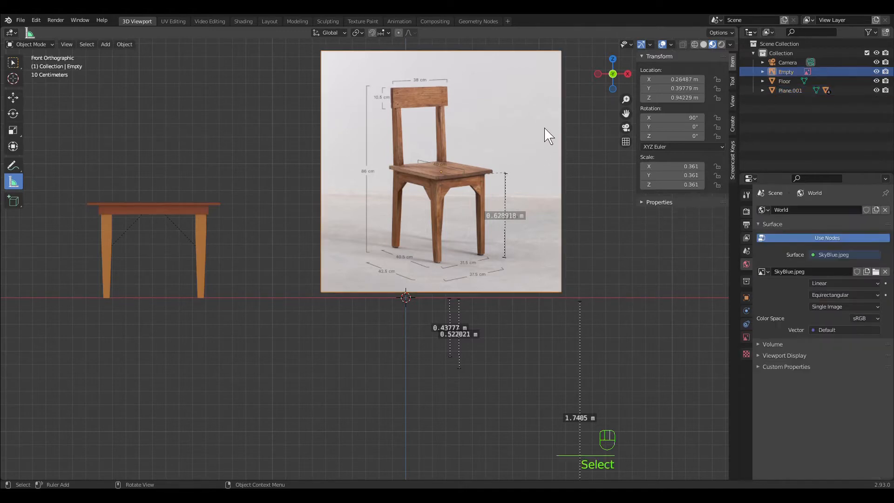
{"action": "key", "text": "s"}
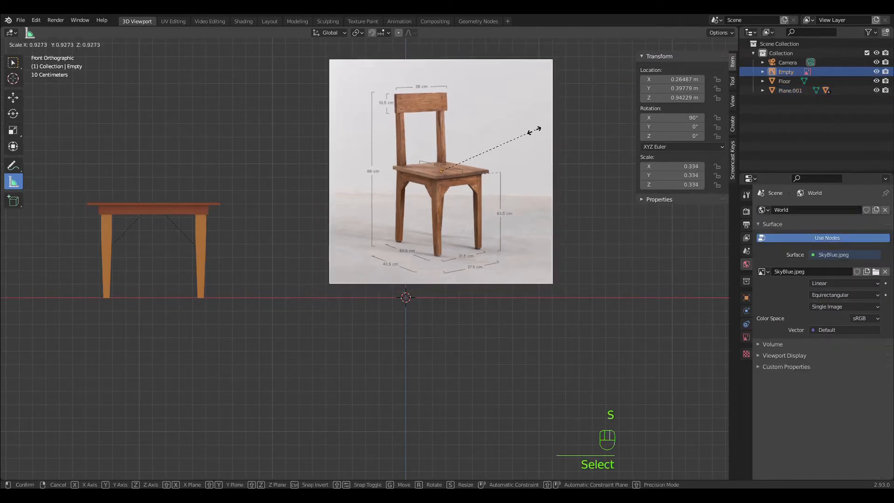
{"action": "left_click", "coordinate": [521, 148]}
Measure the seat-height line again on the resized chair image.
{"action": "scroll", "coordinate": [533, 164], "scroll_direction": "up", "scroll_amount": 4}
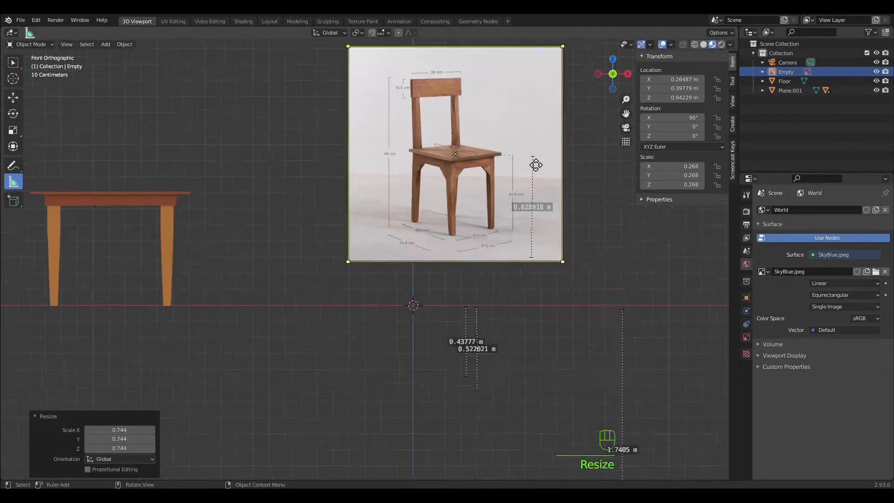
{"action": "scroll", "coordinate": [535, 167], "scroll_direction": "down", "scroll_amount": 2}
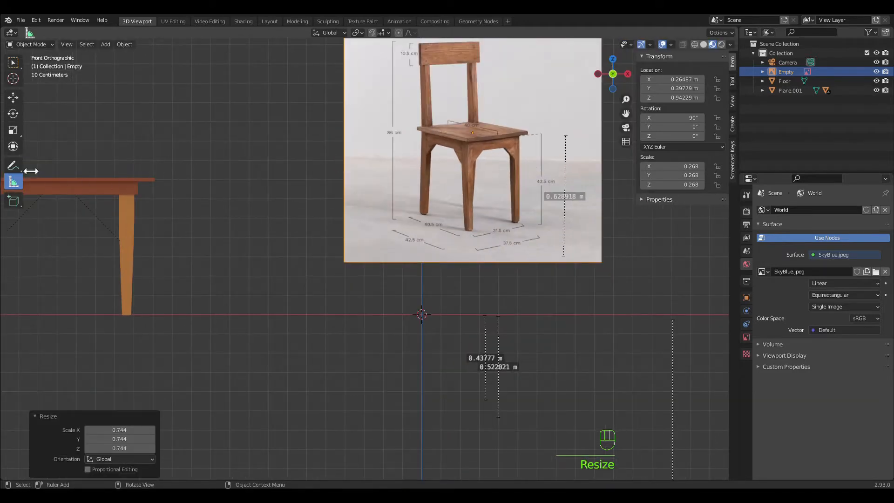
{"action": "left_click", "coordinate": [13, 185]}
{"action": "left_click_drag", "start_coordinate": [540, 135], "coordinate": [543, 226]}
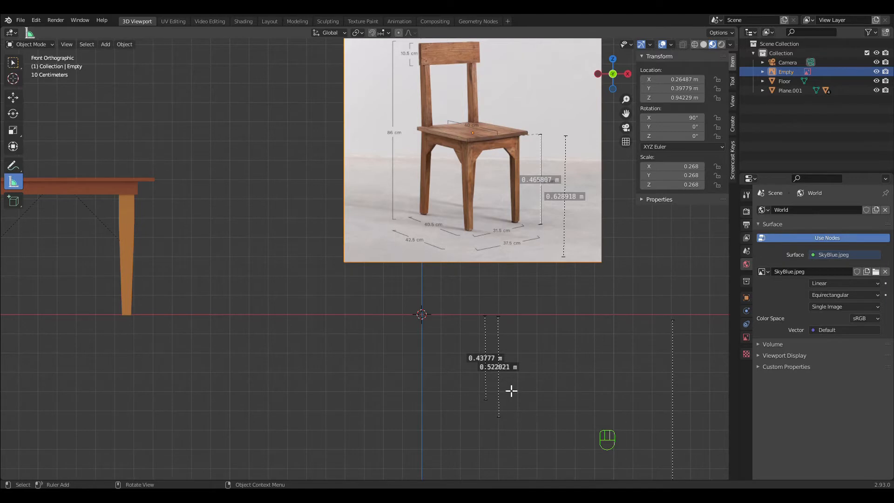
Move the chair image by about -0.228 m in X and -0.044 m in Z, nearer the centre axis.
{"action": "left_click", "coordinate": [12, 62]}
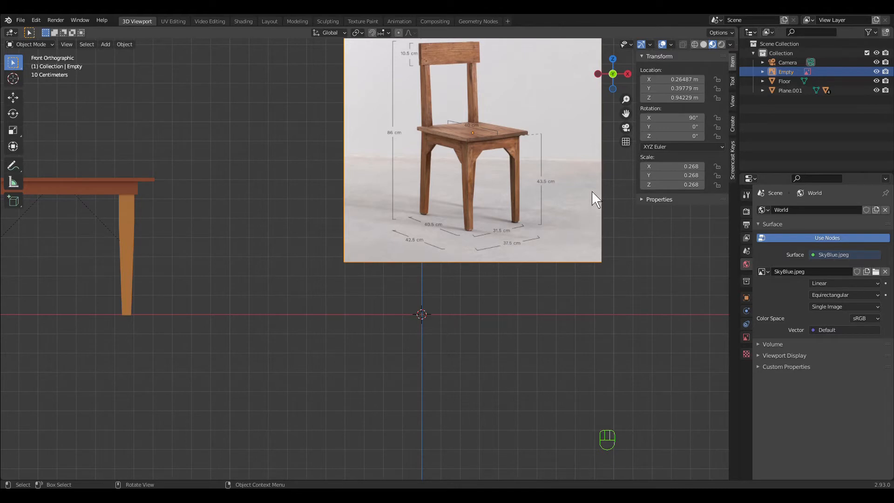
{"action": "key", "text": "g"}
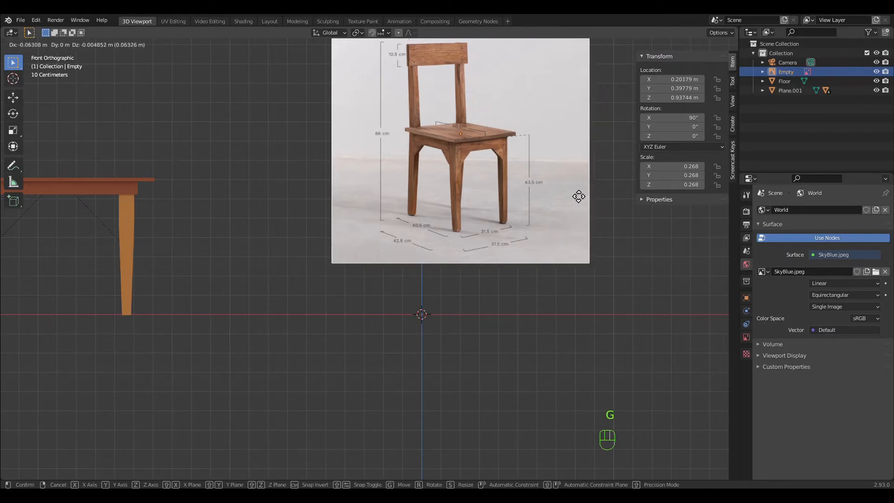
{"action": "left_click", "coordinate": [552, 204]}
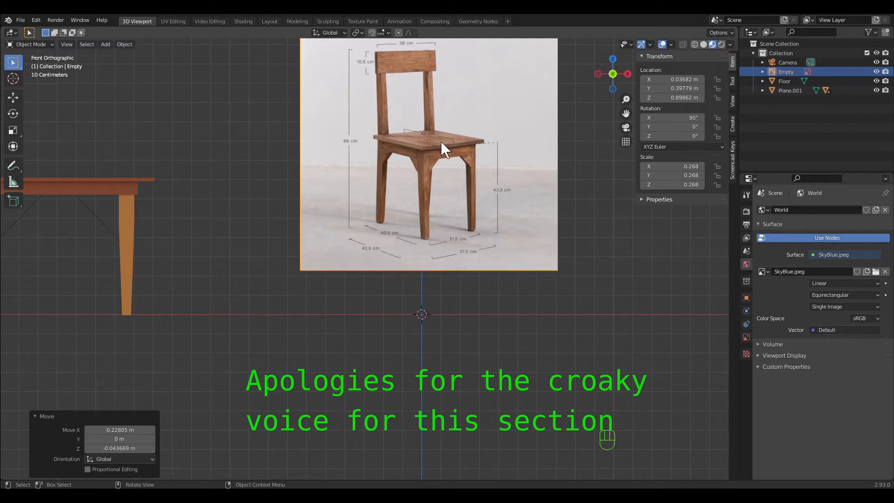
Add a plane mesh at the origin with a size of 40 cm for the chair seat.
{"action": "left_click", "coordinate": [108, 46]}
{"action": "mouse_move", "coordinate": [111, 55]}
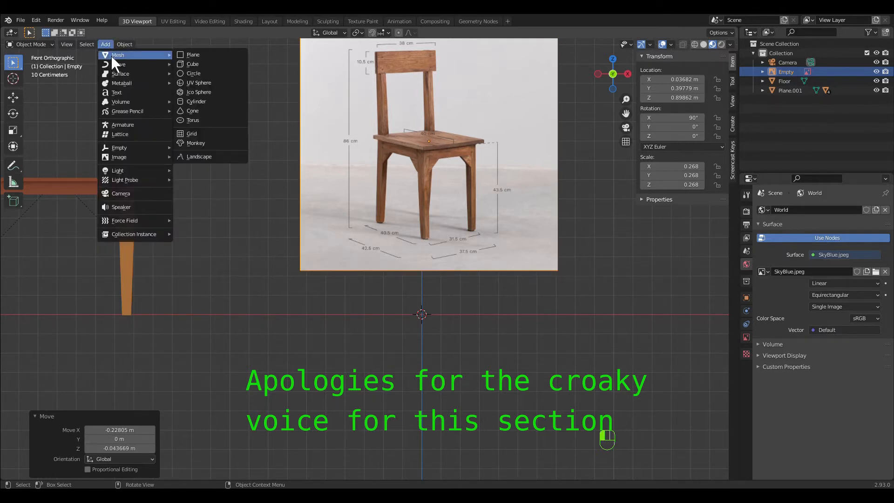
{"action": "left_click", "coordinate": [203, 55]}
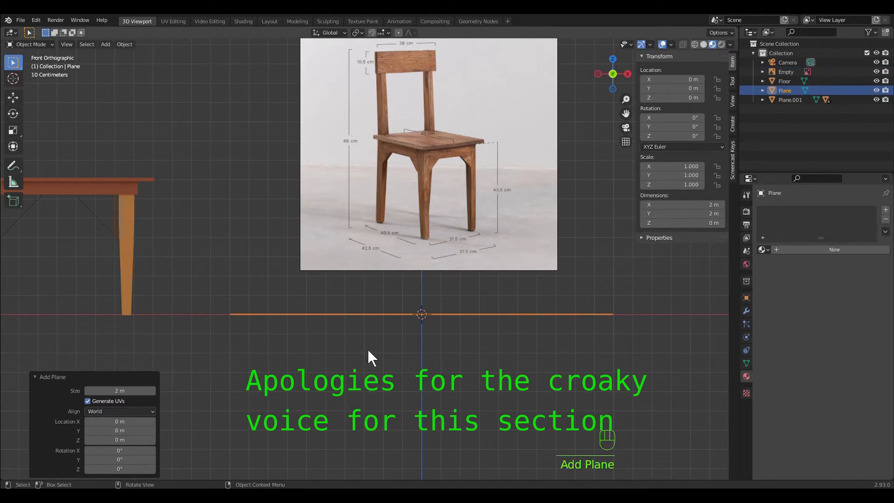
{"action": "left_click", "coordinate": [137, 392]}
{"action": "type", "text": "40cm"}
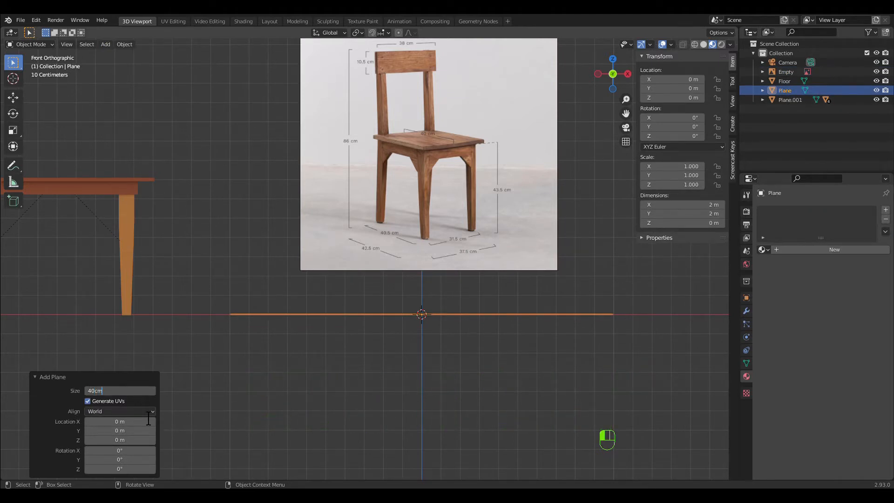
{"action": "key", "text": "Return"}
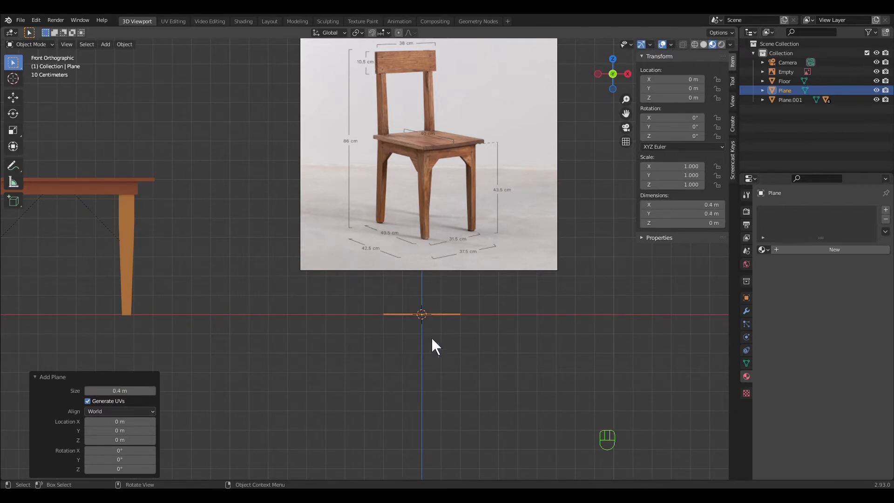
Raise the seat plane about 0.445 m along the Z axis.
{"action": "middle_click_drag", "start_coordinate": [442, 336], "coordinate": [439, 340]}
{"action": "key", "text": "g"}
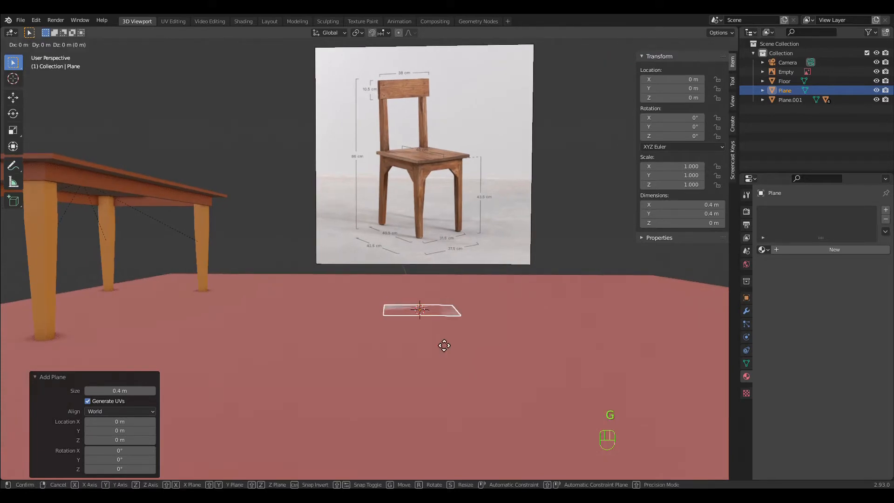
{"action": "key", "text": "z"}
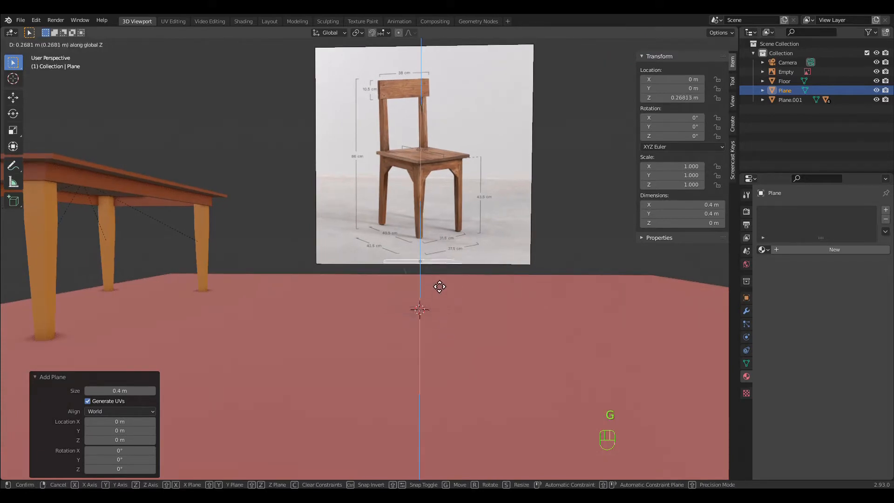
{"action": "left_click", "coordinate": [430, 262]}
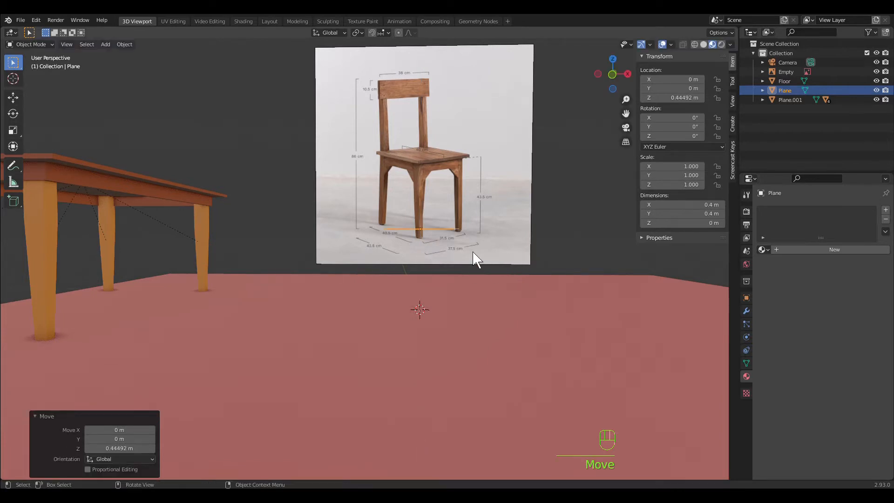
Extrude the seat plane's face upward by about 1 cm to give the seat thickness, and return to Object Mode.
{"action": "scroll", "coordinate": [462, 251], "scroll_direction": "up", "scroll_amount": 2}
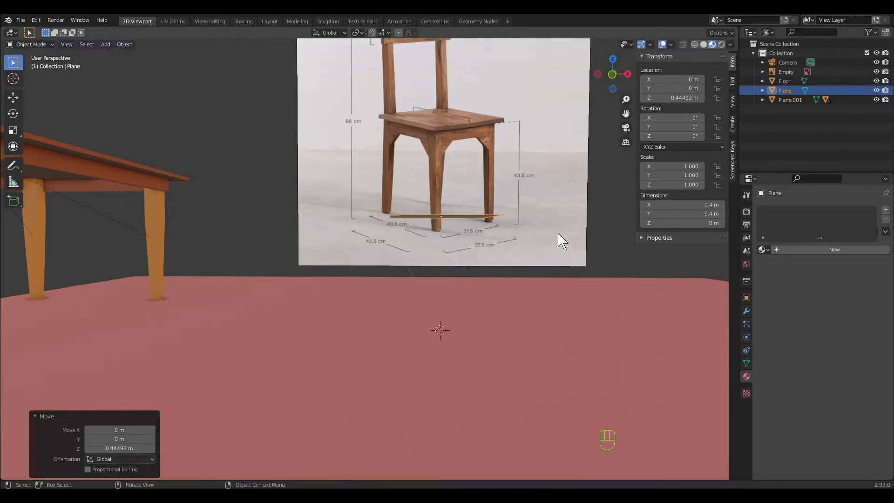
{"action": "middle_click_drag", "start_coordinate": [559, 239], "coordinate": [554, 247]}
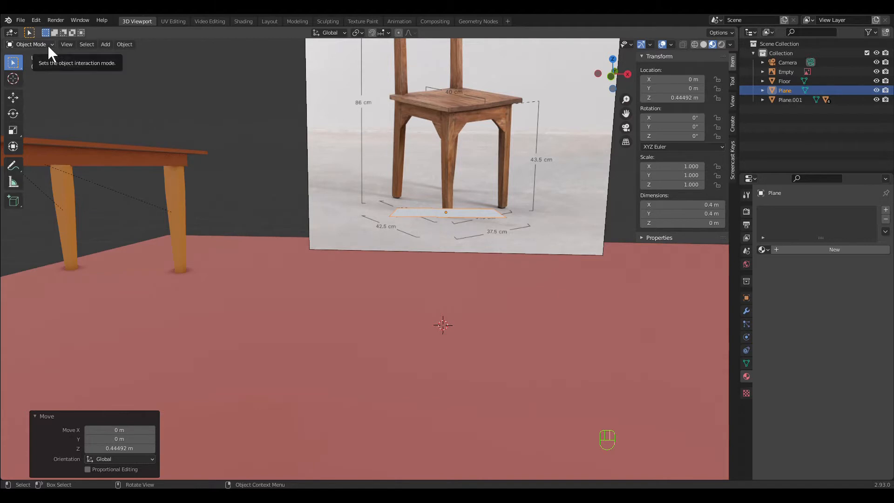
{"action": "key", "text": "Tab"}
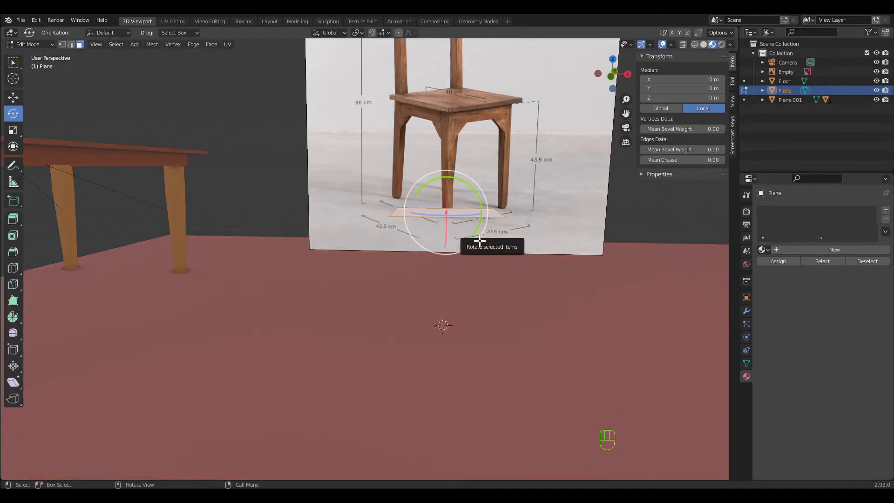
{"action": "key", "text": "3"}
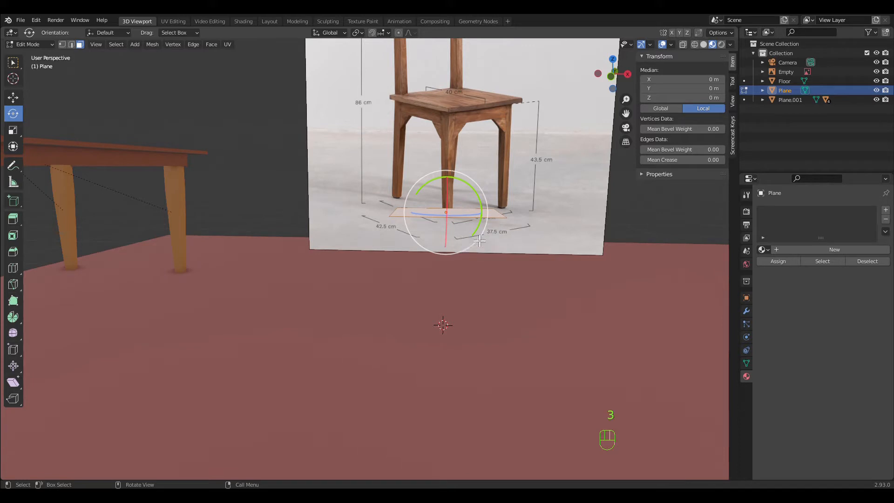
{"action": "right_click", "coordinate": [456, 215]}
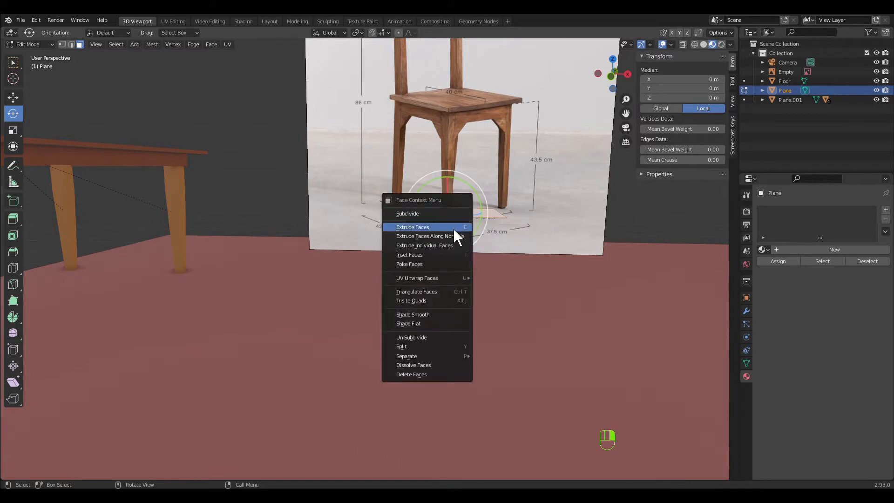
{"action": "left_click", "coordinate": [454, 228]}
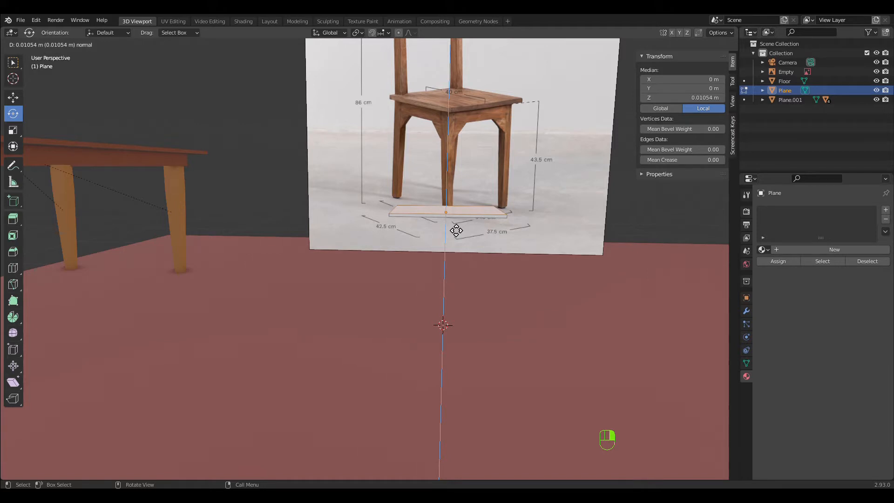
{"action": "left_click", "coordinate": [456, 230]}
{"action": "mouse_move", "coordinate": [495, 253]}
{"action": "middle_mouse_down"}
{"action": "mouse_move", "coordinate": [554, 249]}
{"action": "mouse_move", "coordinate": [508, 254]}
{"action": "middle_mouse_up"}
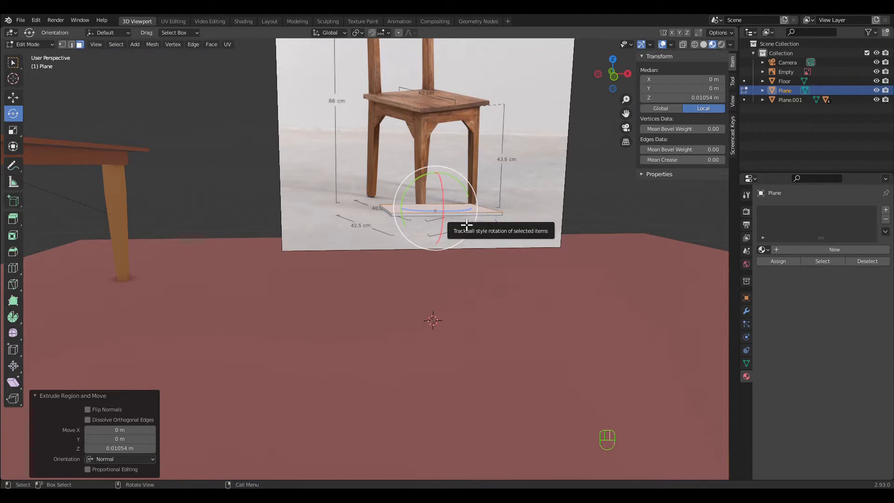
{"action": "key", "text": "Tab"}
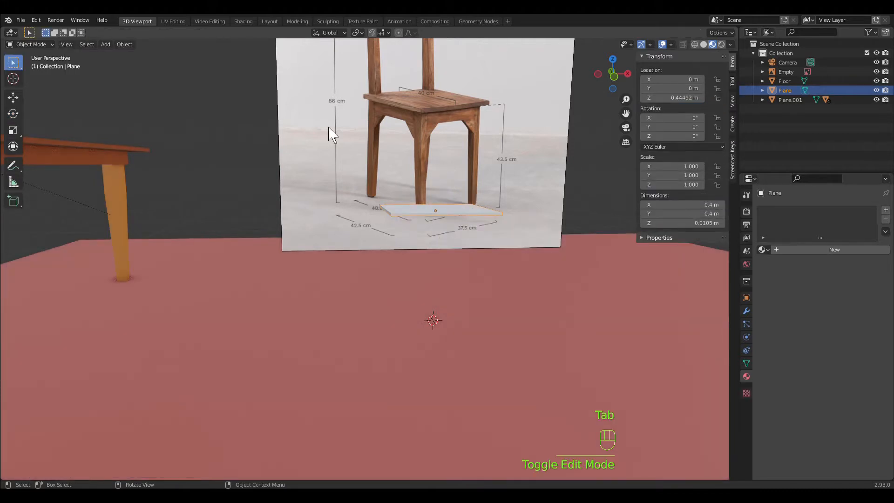
Add a cube mesh at the origin with a size of 43.5 cm for the chair leg.
{"action": "left_click", "coordinate": [106, 45]}
{"action": "mouse_move", "coordinate": [113, 57]}
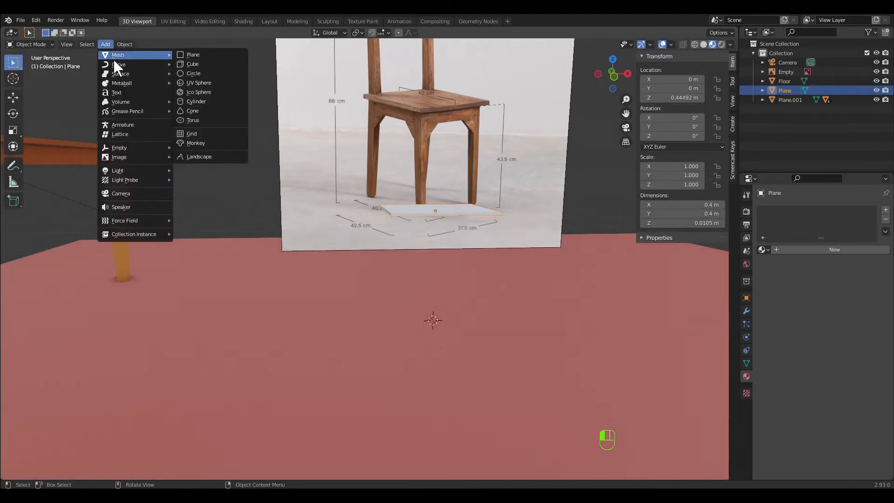
{"action": "left_click", "coordinate": [195, 63]}
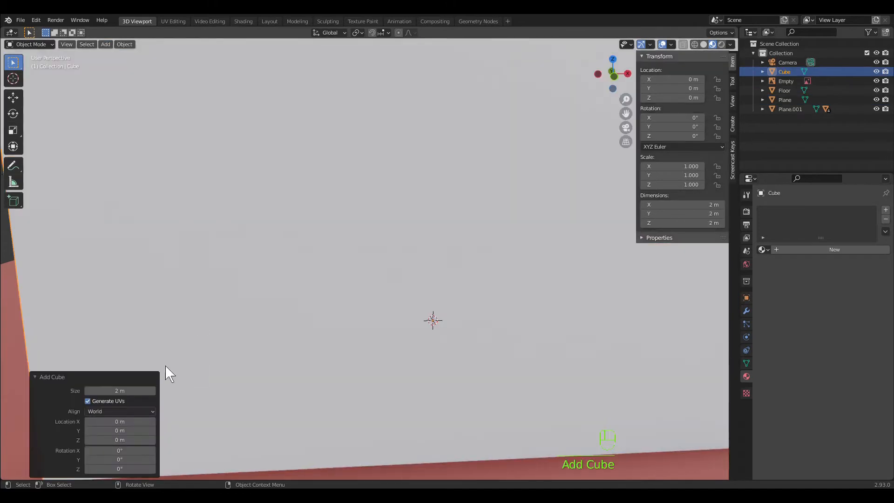
{"action": "left_click", "coordinate": [144, 392]}
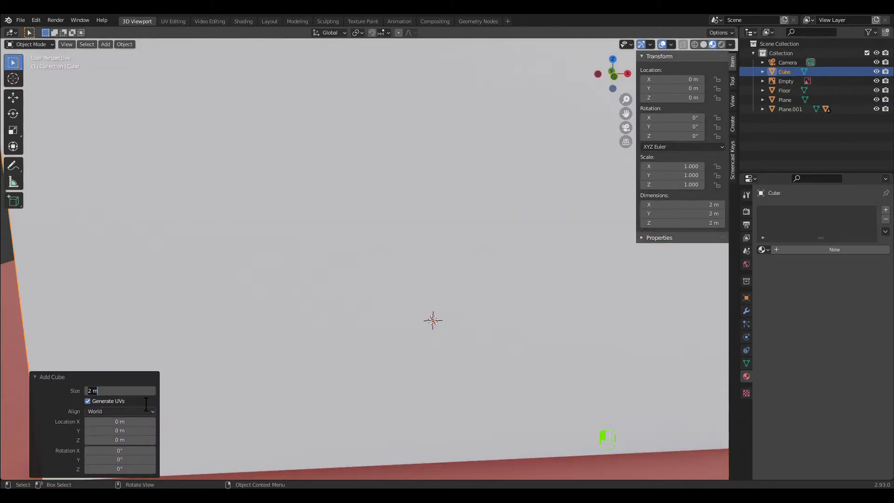
{"action": "type", "text": "43.5cm"}
{"action": "key", "text": "Return"}
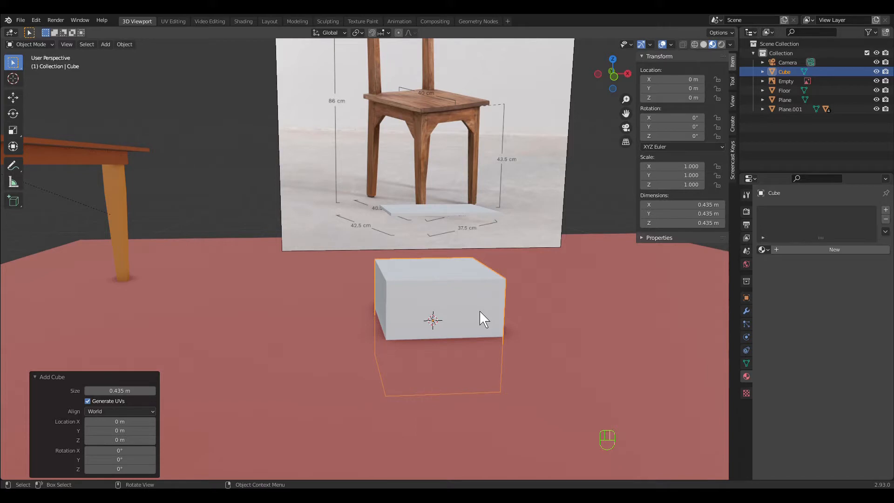
Raise the cube about 0.217 m along Z so its base rests on the floor.
{"action": "key", "text": "g"}
{"action": "key", "text": "z"}
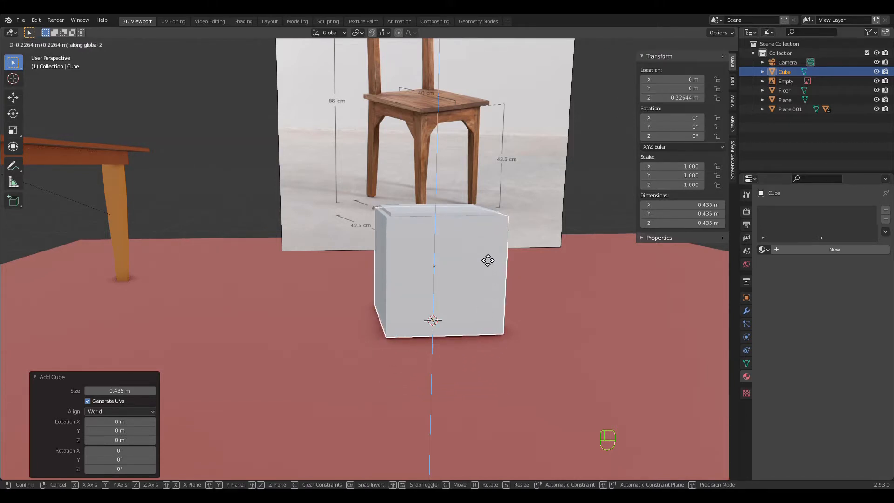
{"action": "left_click", "coordinate": [481, 266]}
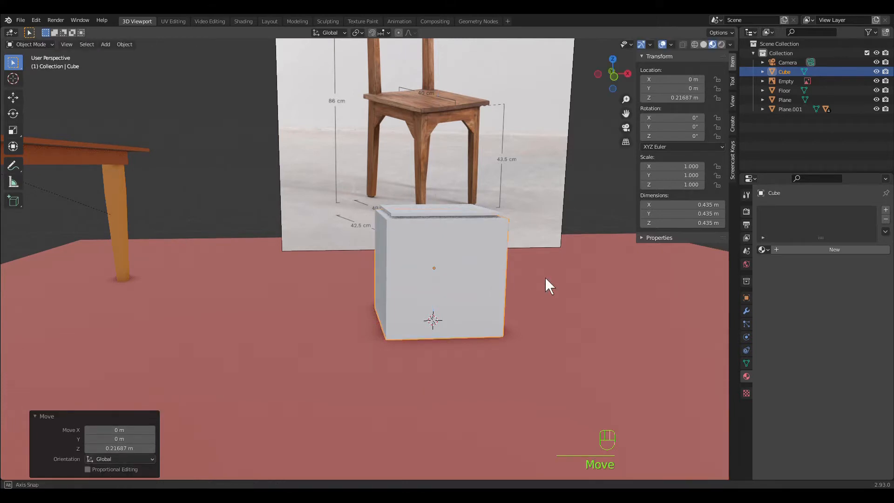
Scale the cube to about 0.088 in X and Y only, keeping its height, to form a slim leg.
{"action": "middle_click_drag", "start_coordinate": [545, 277], "coordinate": [549, 315]}
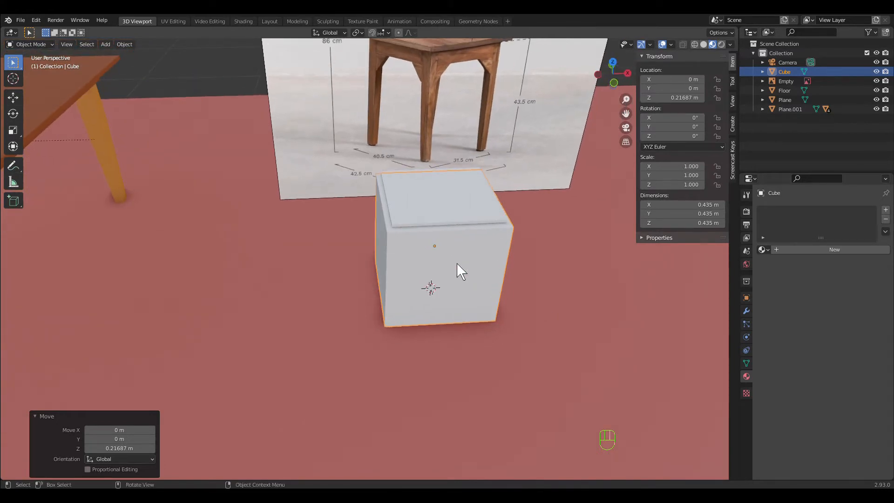
{"action": "key", "text": "s"}
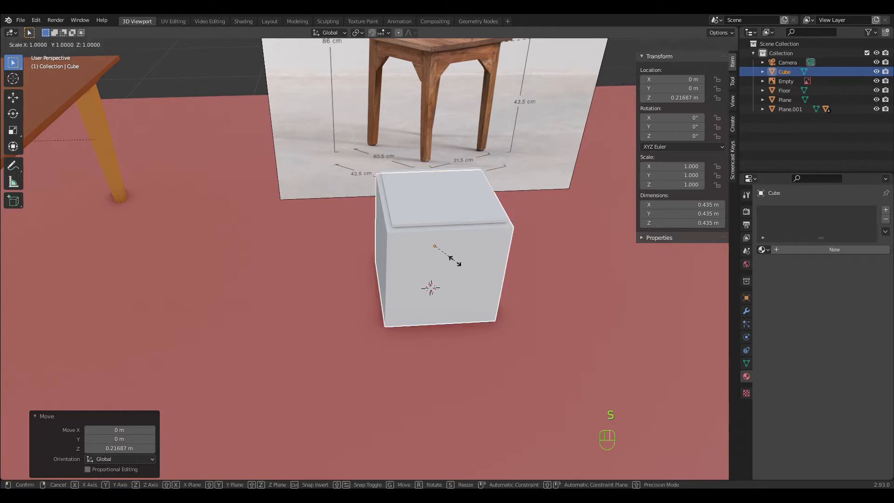
{"action": "key", "text": "shift+z"}
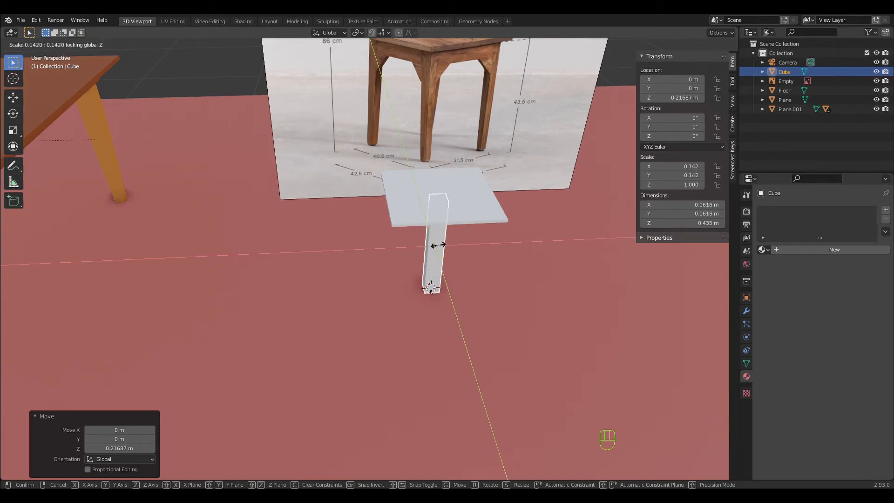
{"action": "left_click", "coordinate": [438, 246]}
In the front view, move the leg about -0.156 m along X toward the side edge of the seat.
{"action": "middle_click_drag", "start_coordinate": [476, 276], "coordinate": [463, 240]}
{"action": "scroll", "coordinate": [463, 239], "scroll_direction": "up", "scroll_amount": 1}
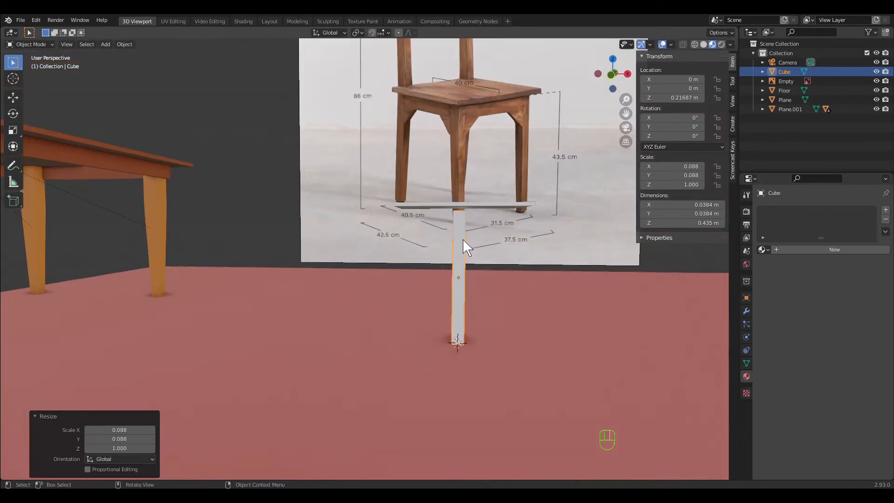
{"action": "key", "text": "KP_1"}
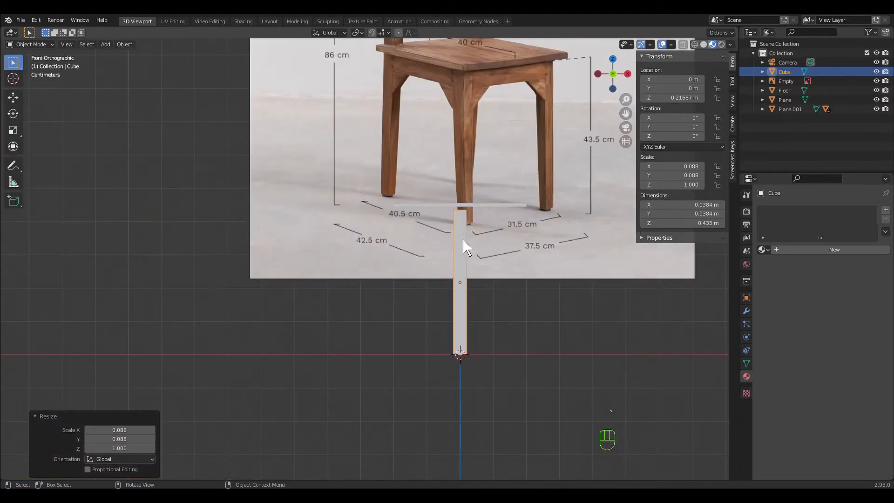
{"action": "key", "text": "g"}
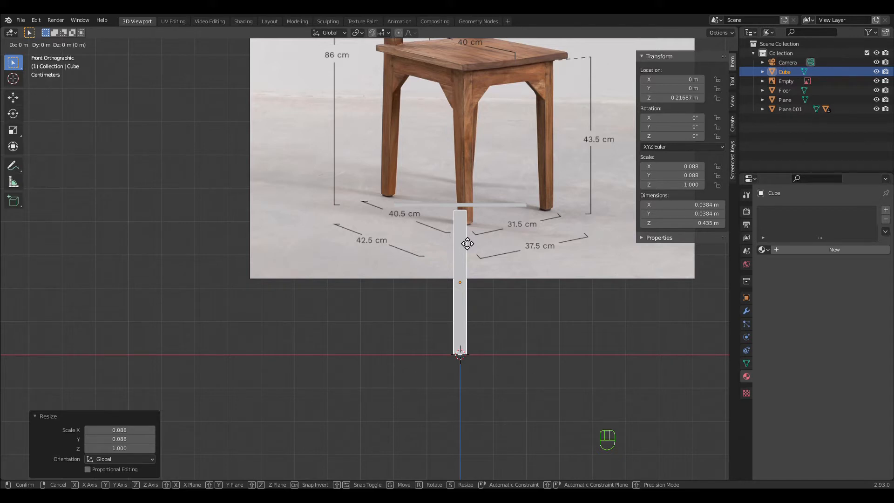
{"action": "key", "text": "x"}
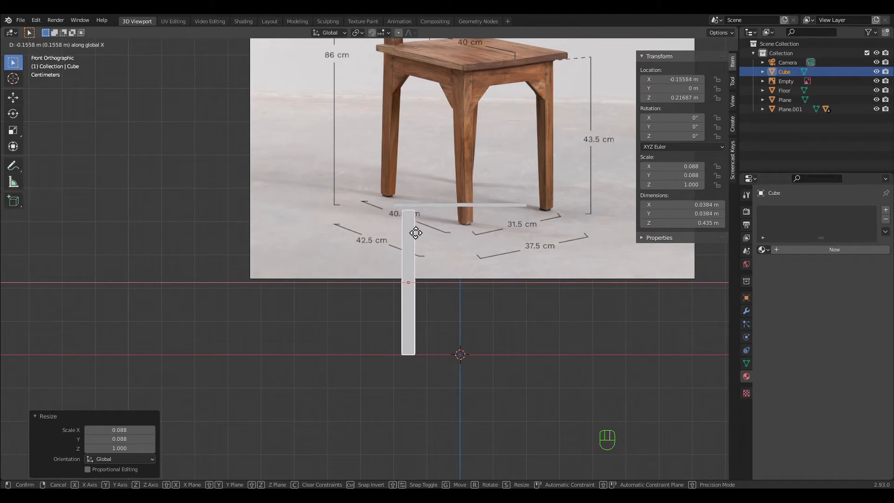
{"action": "left_click", "coordinate": [411, 229]}
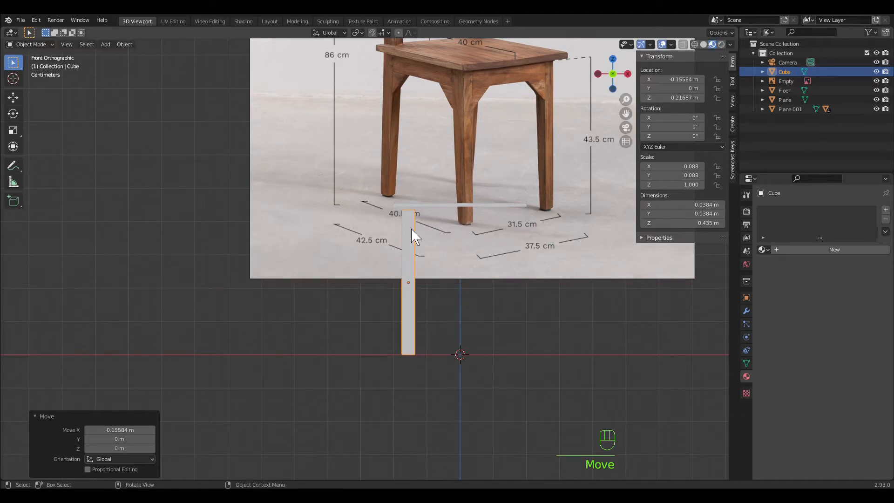
In the left view, move the leg about -0.161 m along Y toward the front corner of the seat.
{"action": "key", "text": "grave"}
{"action": "key", "text": "4"}
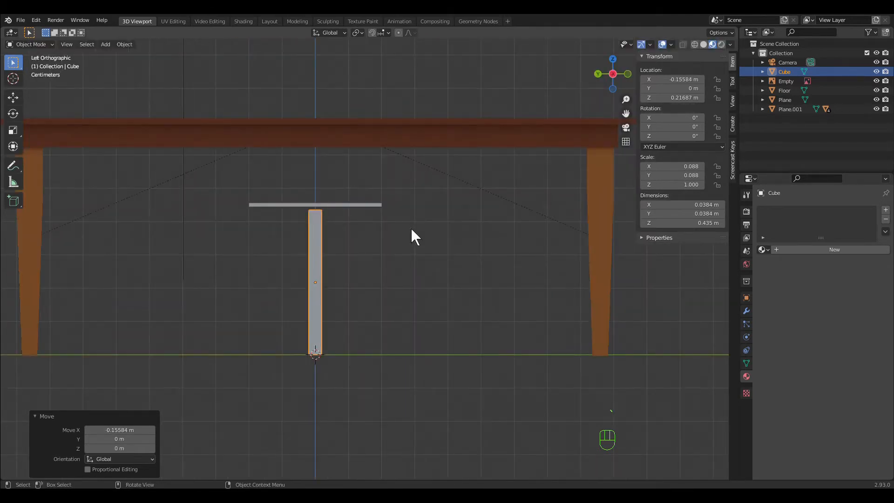
{"action": "key", "text": "g"}
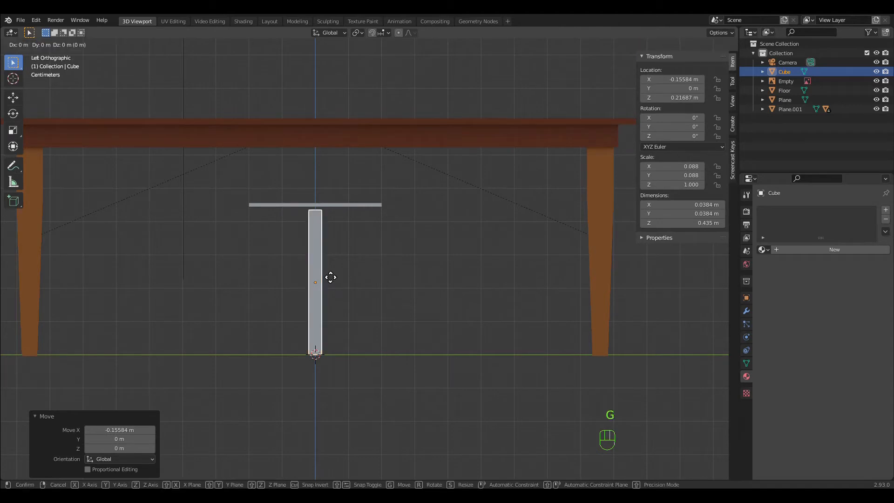
{"action": "key", "text": "y"}
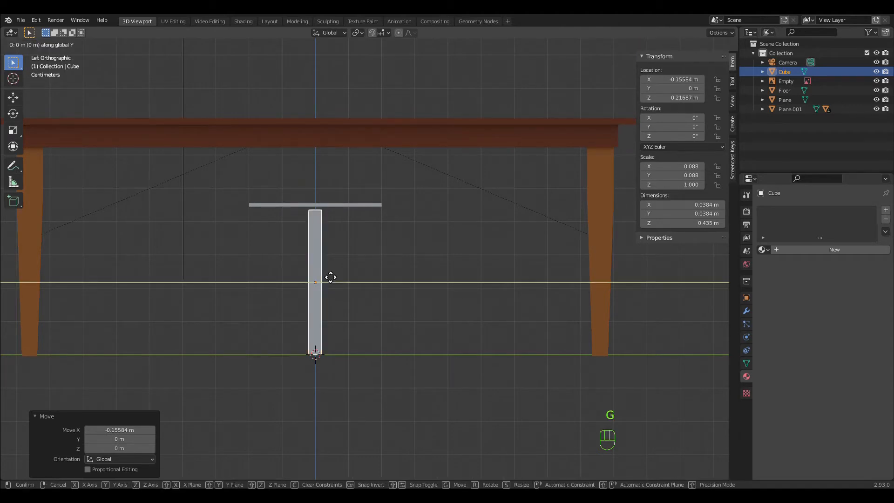
{"action": "left_click", "coordinate": [384, 271]}
Lower the seat about 1 cm in the front view so it sits on top of the leg.
{"action": "middle_click_drag", "start_coordinate": [428, 289], "coordinate": [326, 300]}
{"action": "key", "text": "KP_1"}
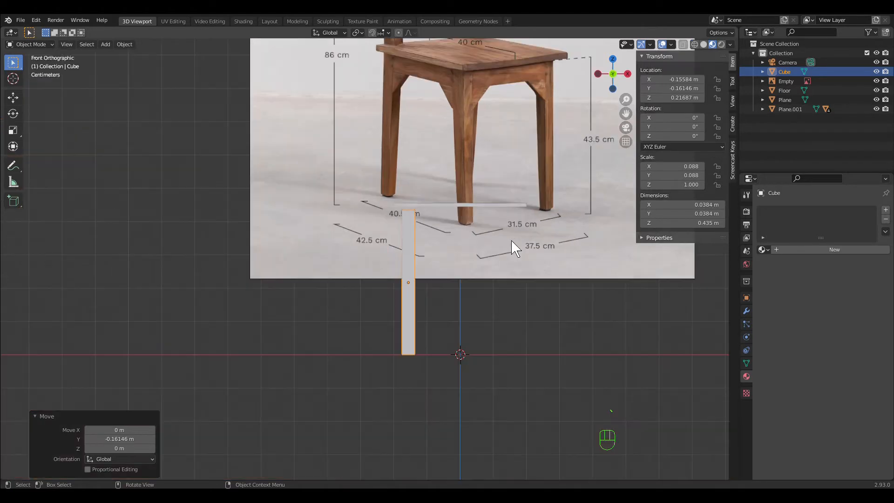
{"action": "left_click", "coordinate": [475, 207]}
{"action": "key", "text": "g"}
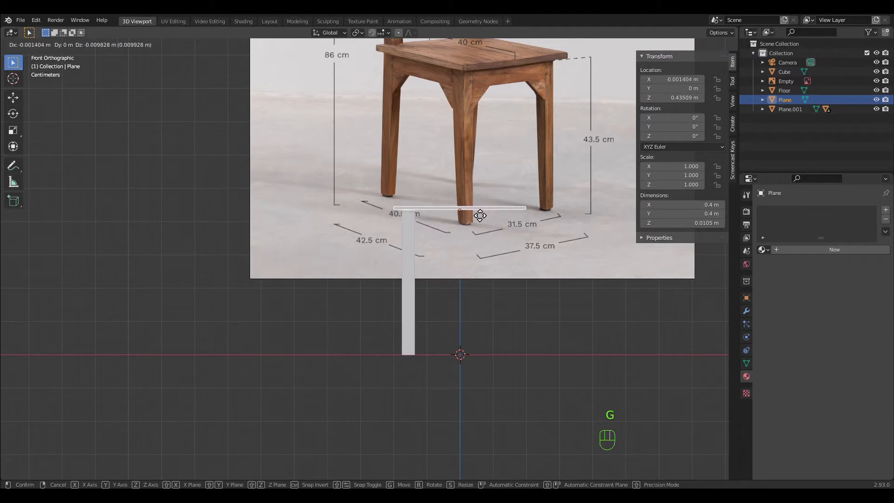
{"action": "left_click", "coordinate": [480, 215]}
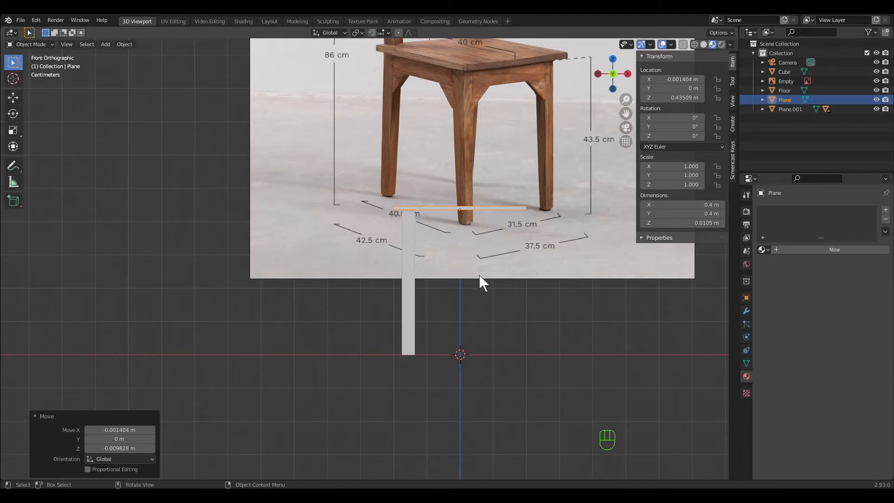
Duplicate the chair leg, leaving the copy in the same place as the original.
{"action": "middle_click_drag", "start_coordinate": [479, 275], "coordinate": [590, 278]}
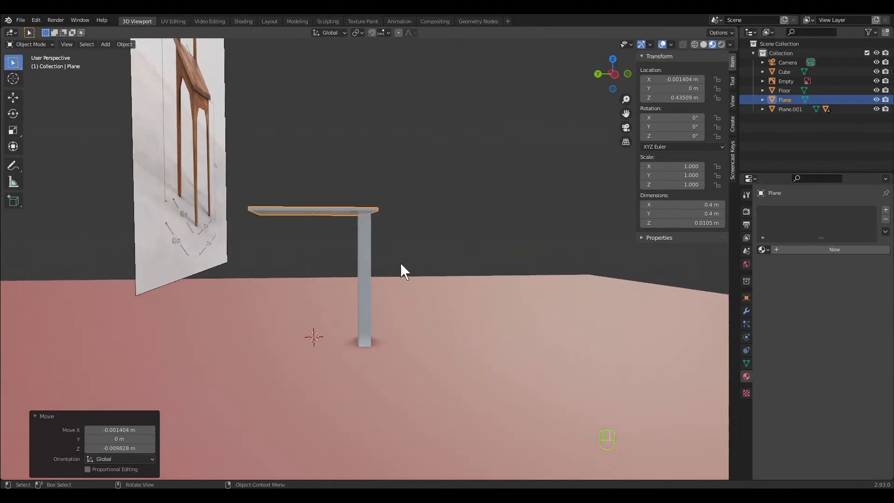
{"action": "left_click", "coordinate": [367, 258]}
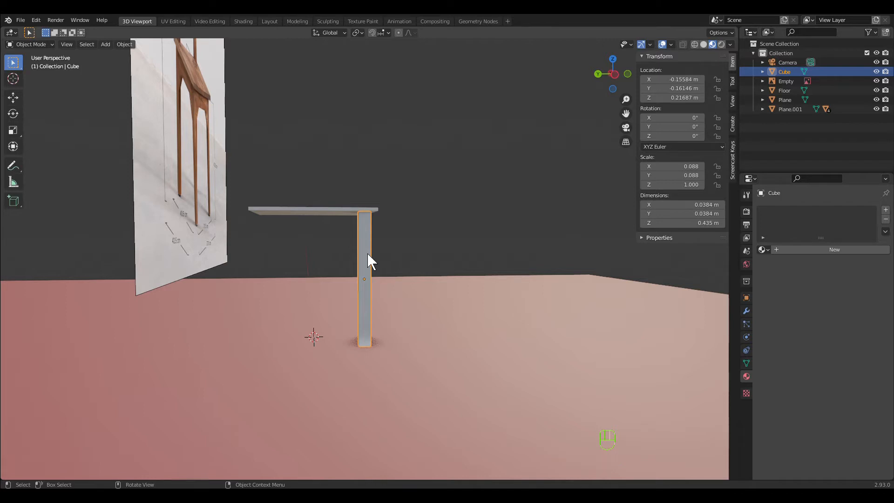
{"action": "right_click", "coordinate": [366, 253]}
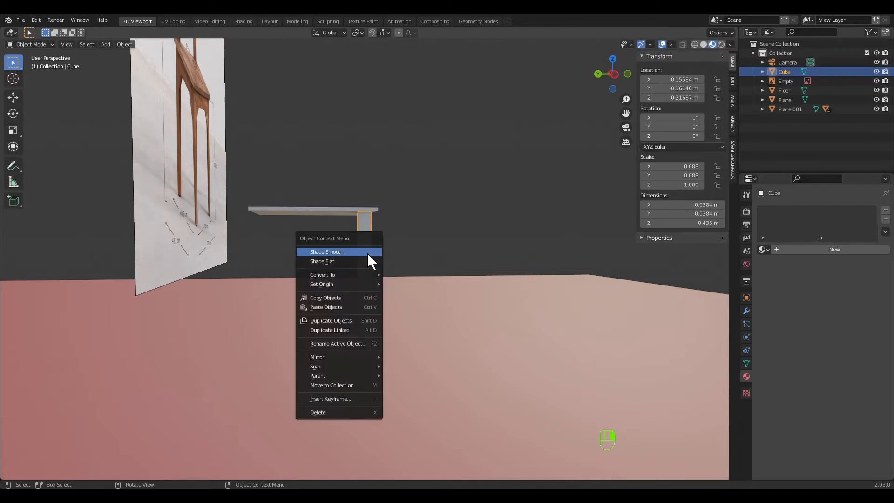
{"action": "left_click", "coordinate": [365, 322]}
{"action": "left_click", "coordinate": [365, 325]}
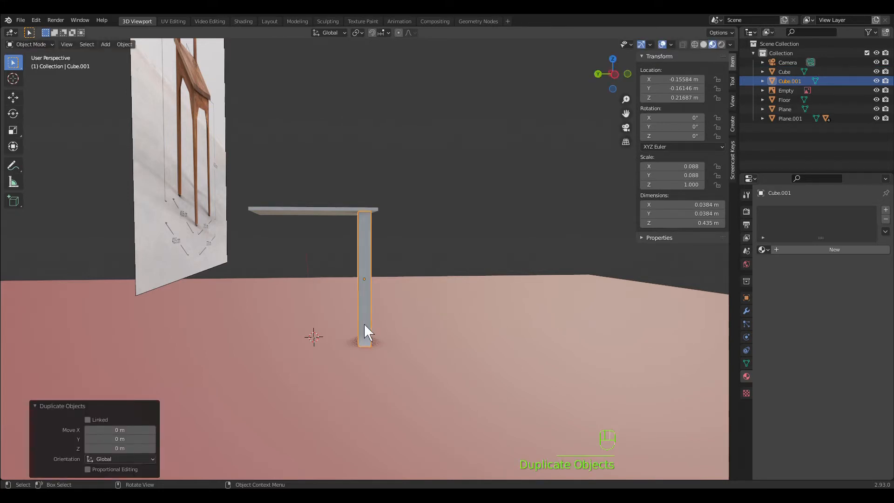
Move the duplicated leg about 0.337 m along Y to the opposite corner on the same side of the seat.
{"action": "key", "text": "g"}
{"action": "key", "text": "y"}
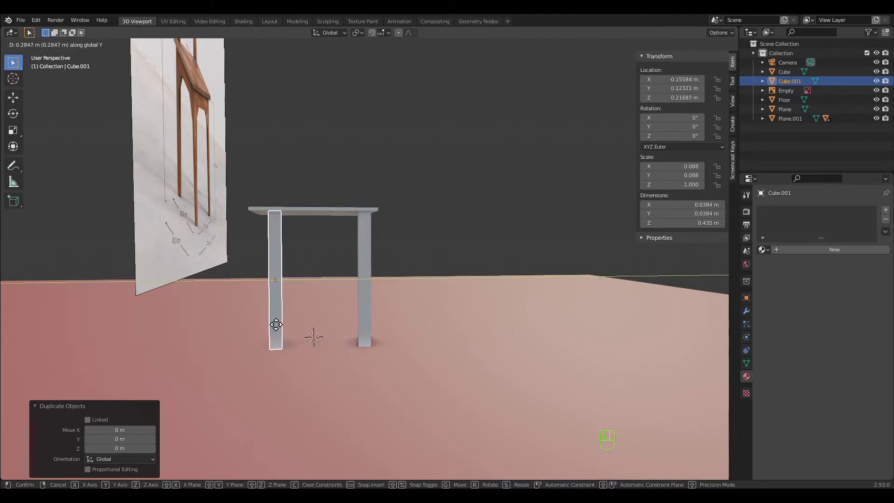
{"action": "left_click", "coordinate": [262, 325]}
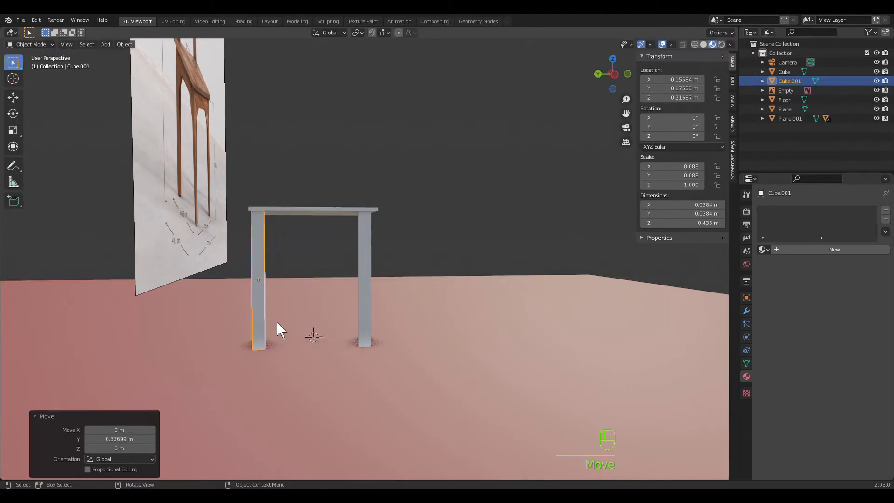
{"action": "middle_click_drag", "start_coordinate": [325, 329], "coordinate": [336, 332]}
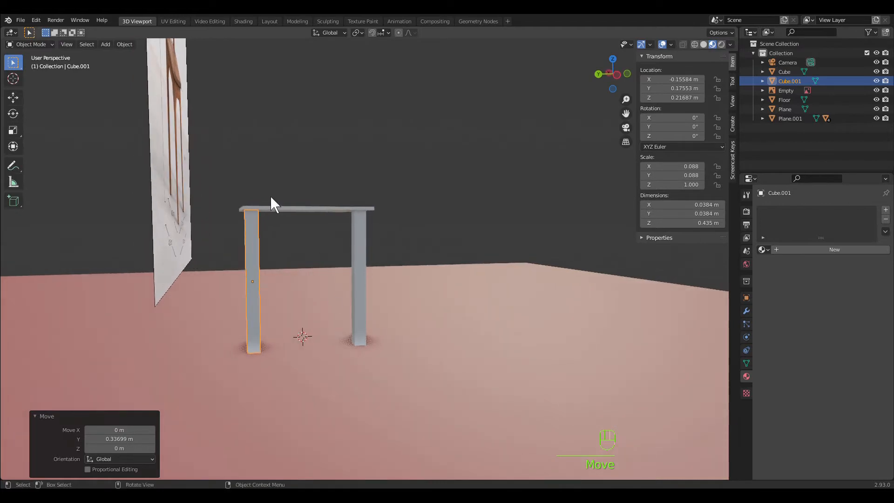
{"action": "middle_click_drag", "start_coordinate": [485, 289], "coordinate": [458, 289]}
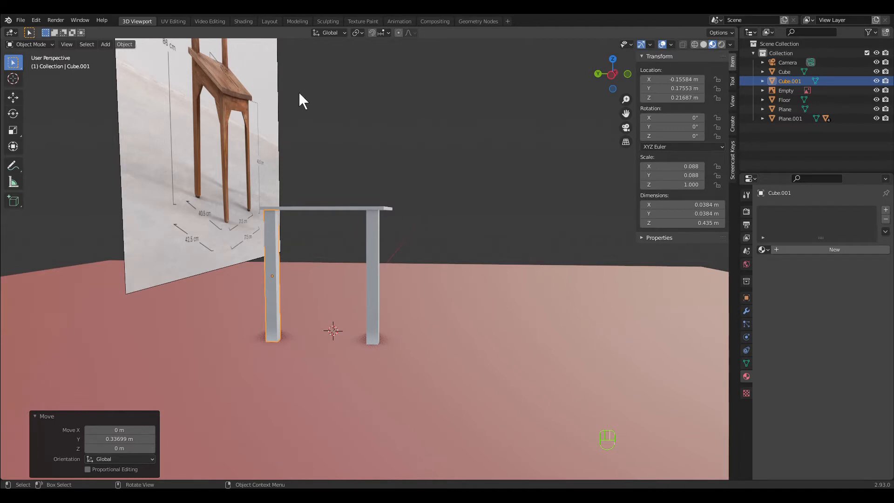
Add a plane mesh and set its Y rotation to 90° so it stands upright.
{"action": "left_click", "coordinate": [105, 45]}
{"action": "mouse_move", "coordinate": [114, 57]}
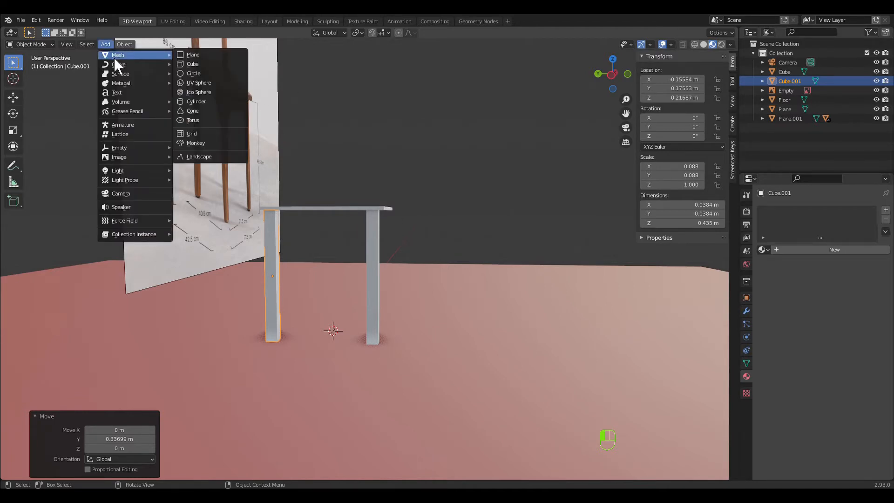
{"action": "left_click", "coordinate": [197, 56]}
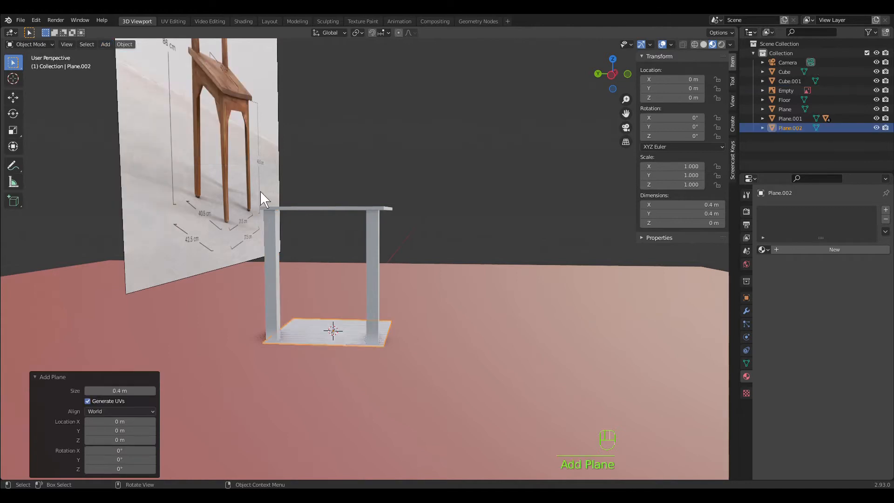
{"action": "left_click", "coordinate": [119, 459]}
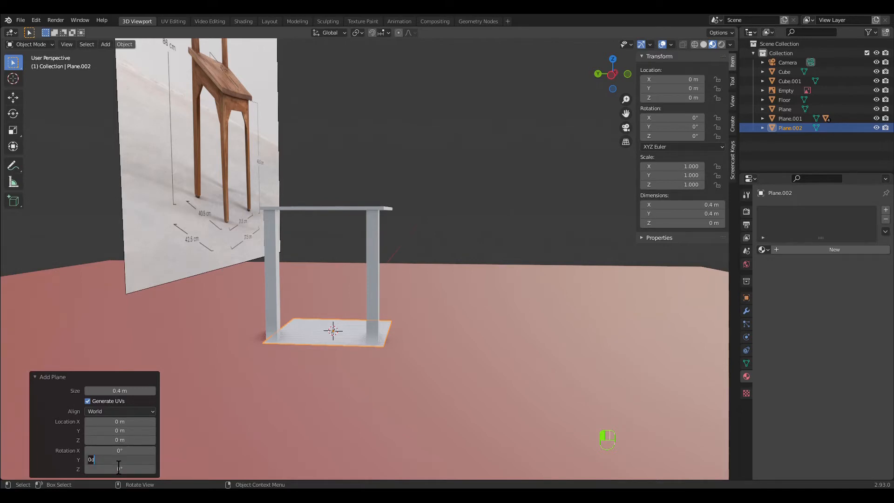
{"action": "type", "text": "90"}
{"action": "key", "text": "Return"}
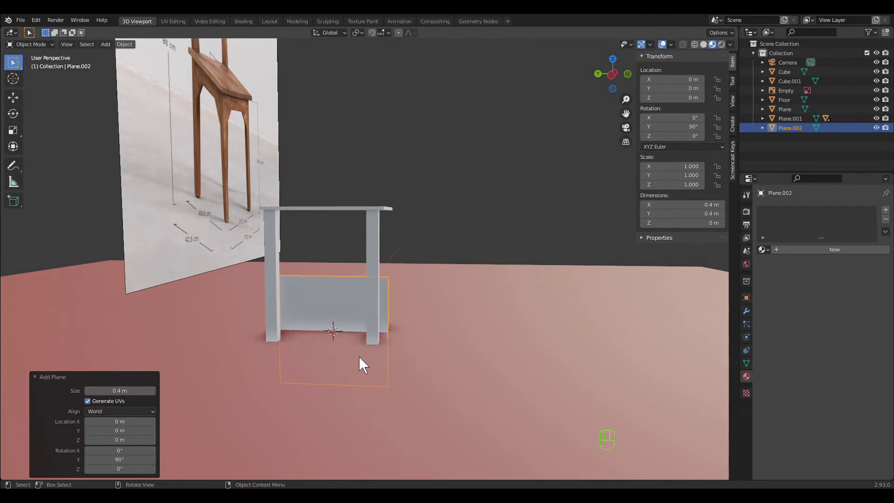
Scale the plane by about 0.89 overall and about 0.1 along Z into a strip about 0.356 m long and 3.7 cm high.
{"action": "key", "text": "s"}
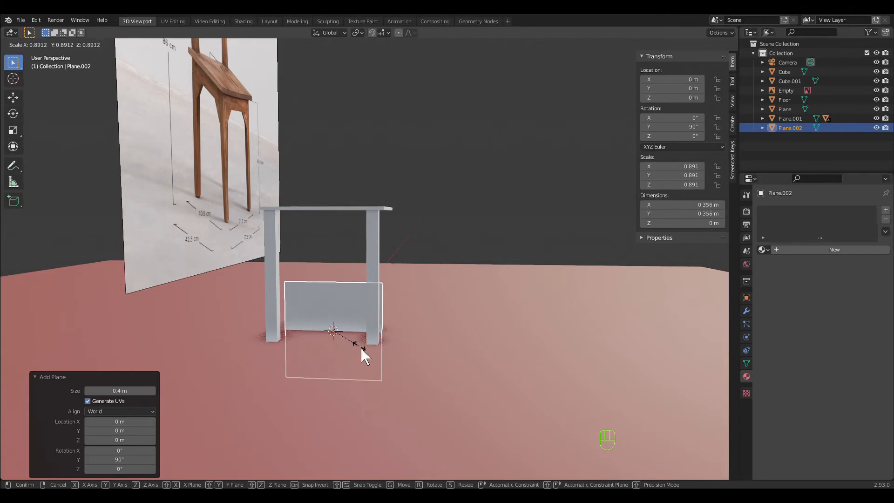
{"action": "left_click", "coordinate": [361, 347]}
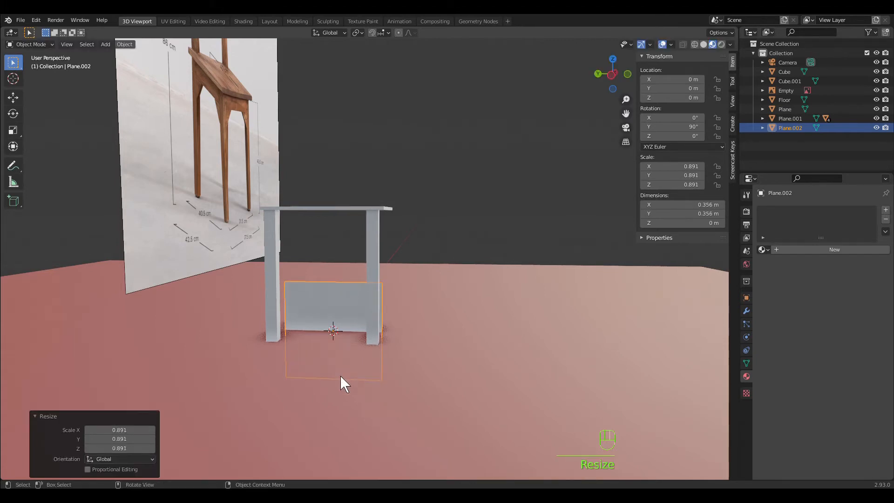
{"action": "key", "text": "e"}
{"action": "key", "text": "Escape"}
{"action": "key", "text": "s"}
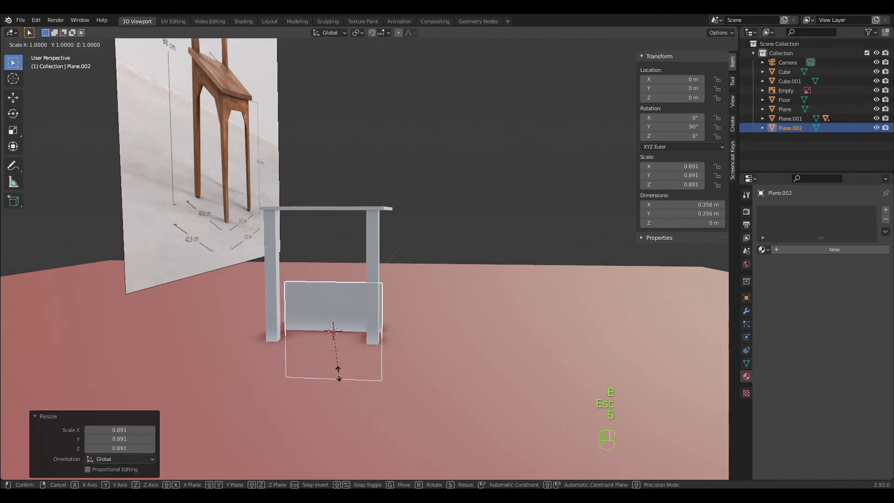
{"action": "key", "text": "z"}
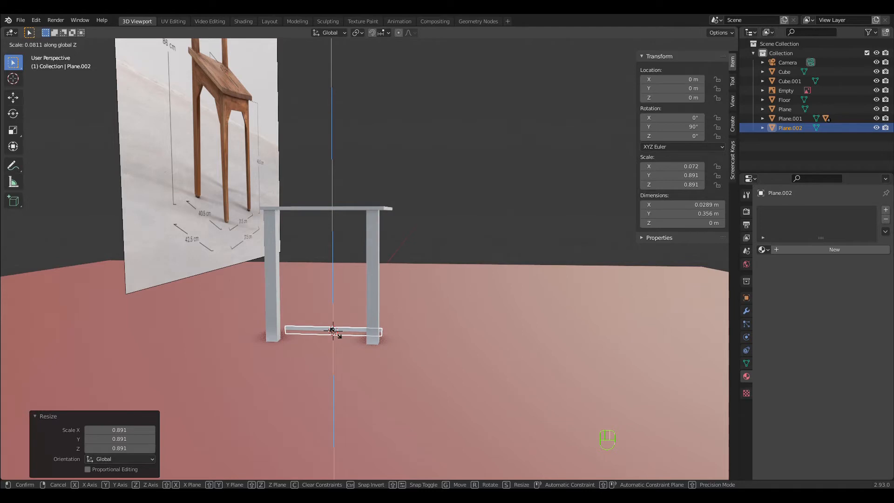
{"action": "left_click", "coordinate": [339, 334]}
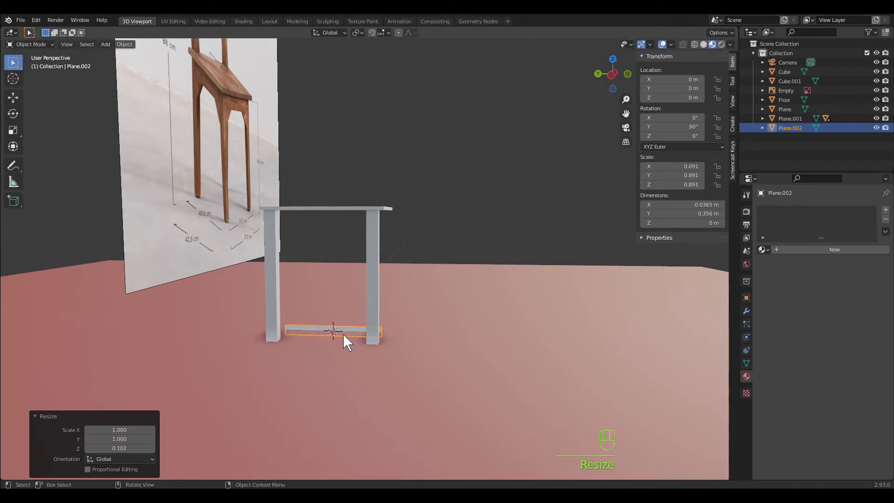
Raise the strip to about 0.416 m, just under the seat, and shift it about 0.067 m along Y.
{"action": "key", "text": "g"}
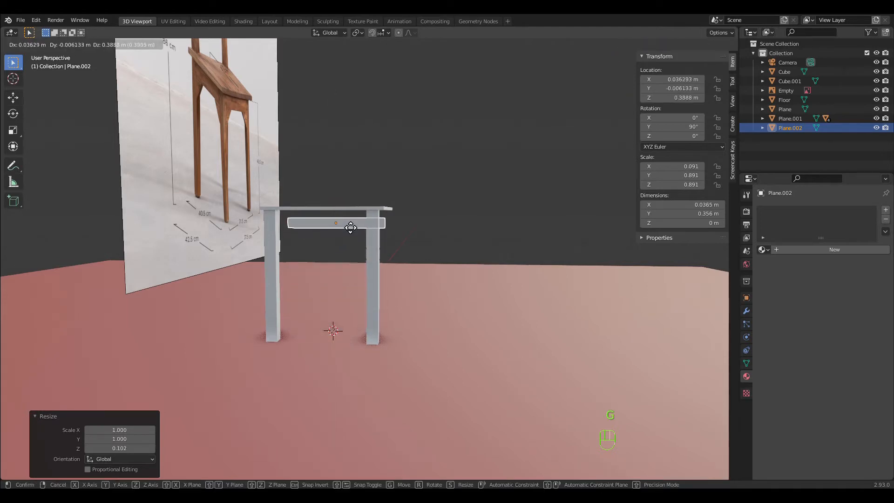
{"action": "left_click", "coordinate": [348, 226]}
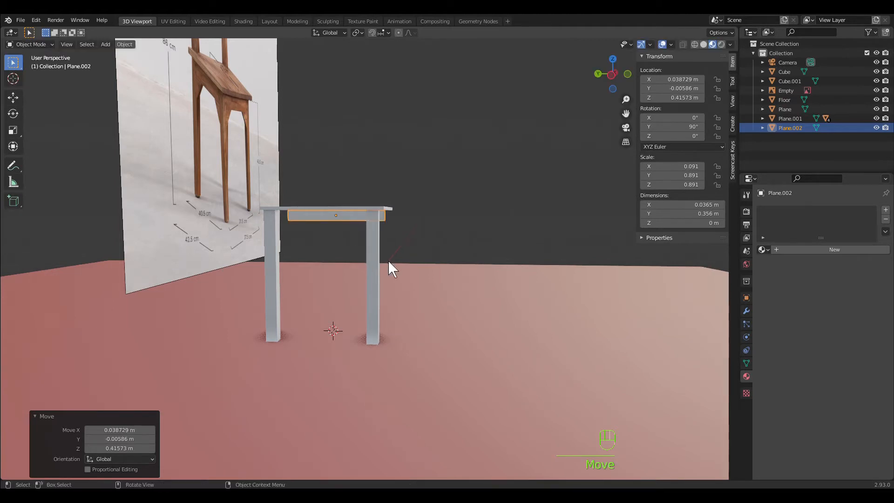
{"action": "key", "text": "g"}
{"action": "key", "text": "y"}
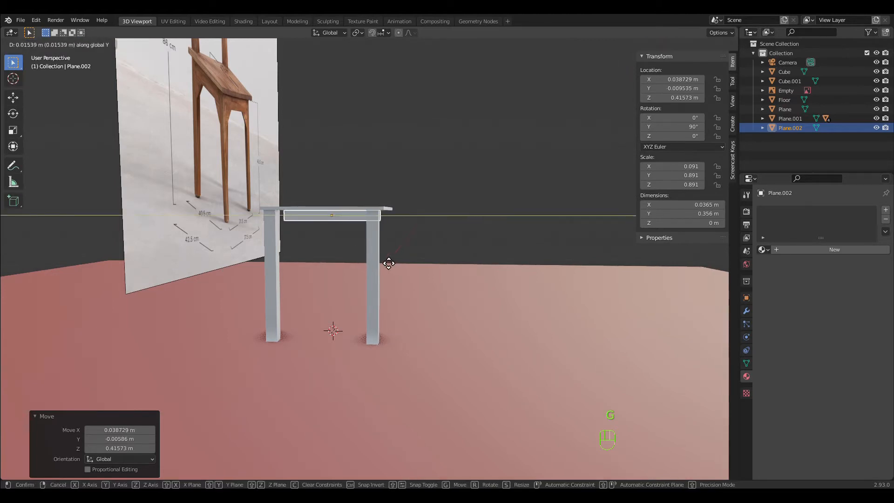
{"action": "left_click", "coordinate": [370, 255]}
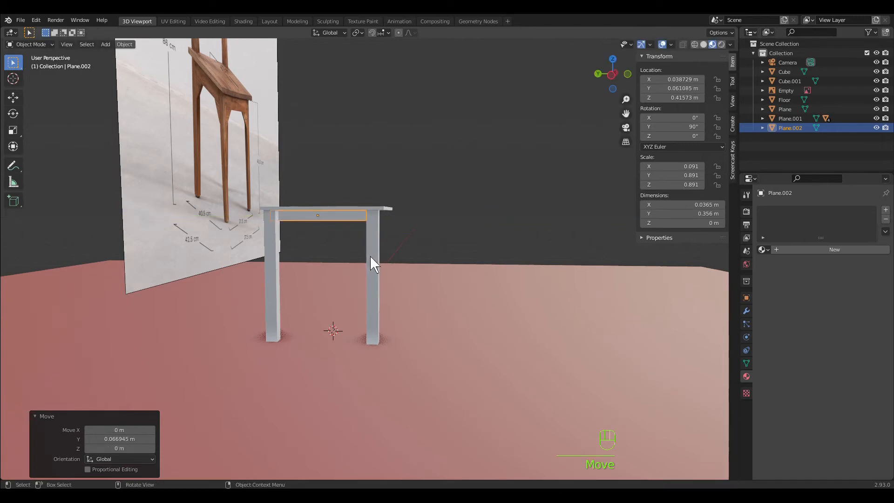
In the right view, move the strip about -0.053 m along Y so it spans both legs.
{"action": "key", "text": "grave"}
{"action": "key", "text": "6"}
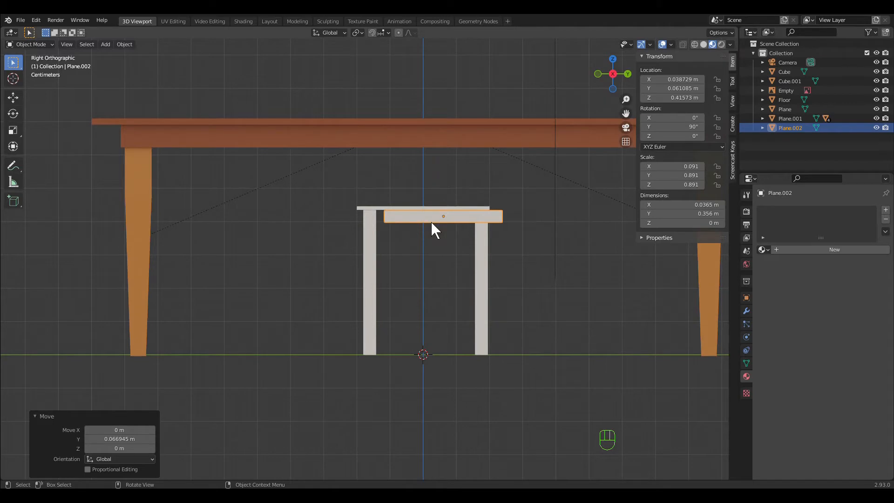
{"action": "key", "text": "g"}
{"action": "key", "text": "y"}
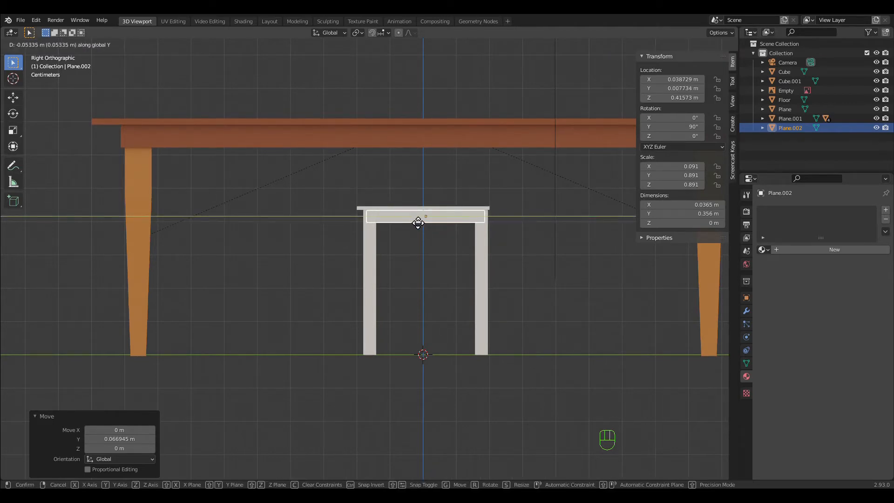
{"action": "left_click", "coordinate": [417, 223]}
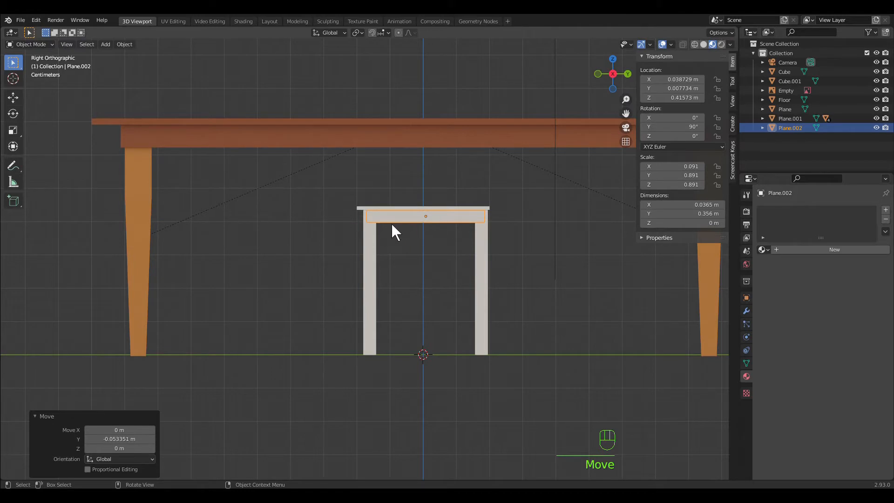
Open the strip's mesh in Edit Mode with the Select Box tool active.
{"action": "middle_click_drag", "start_coordinate": [455, 250], "coordinate": [552, 258]}
{"action": "key", "text": "grave"}
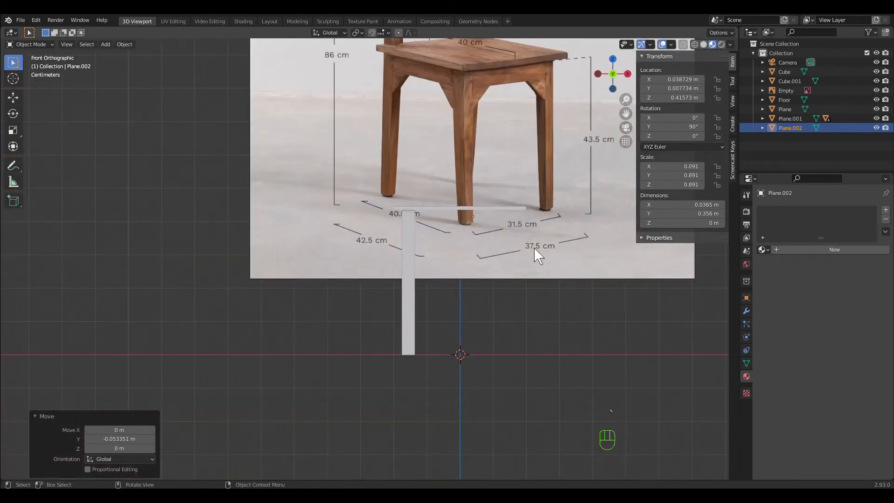
{"action": "middle_click_drag", "start_coordinate": [534, 253], "coordinate": [516, 239]}
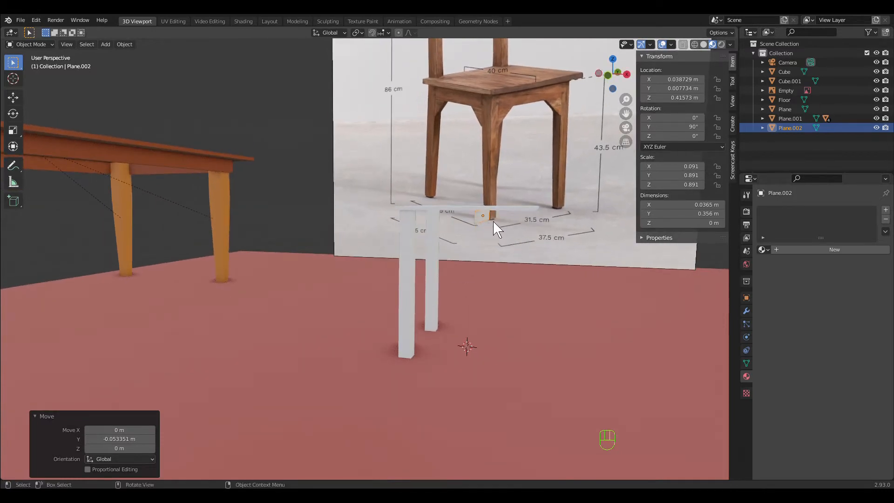
{"action": "key", "text": "Tab"}
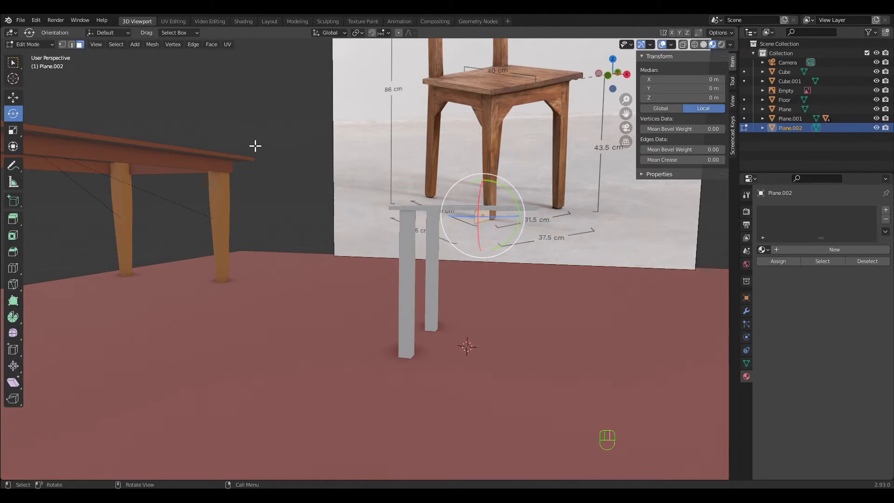
{"action": "left_click", "coordinate": [16, 63]}
{"action": "right_click", "coordinate": [482, 222]}
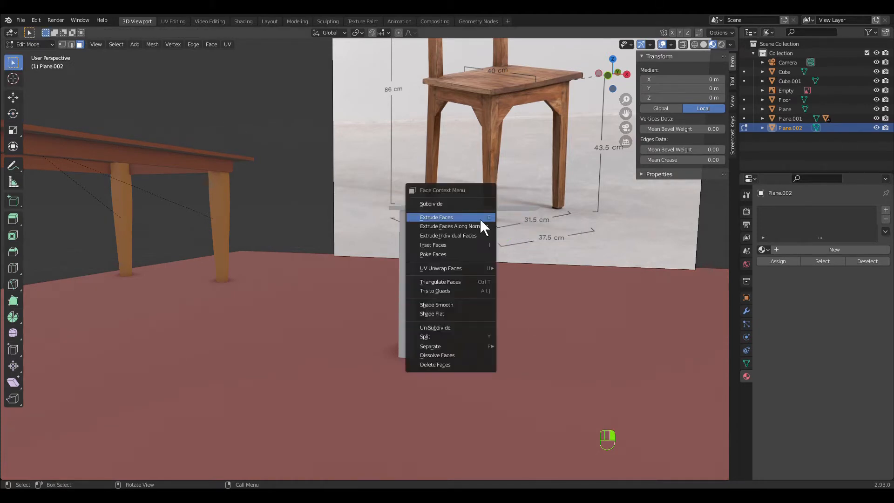
{"action": "left_click", "coordinate": [481, 221]}
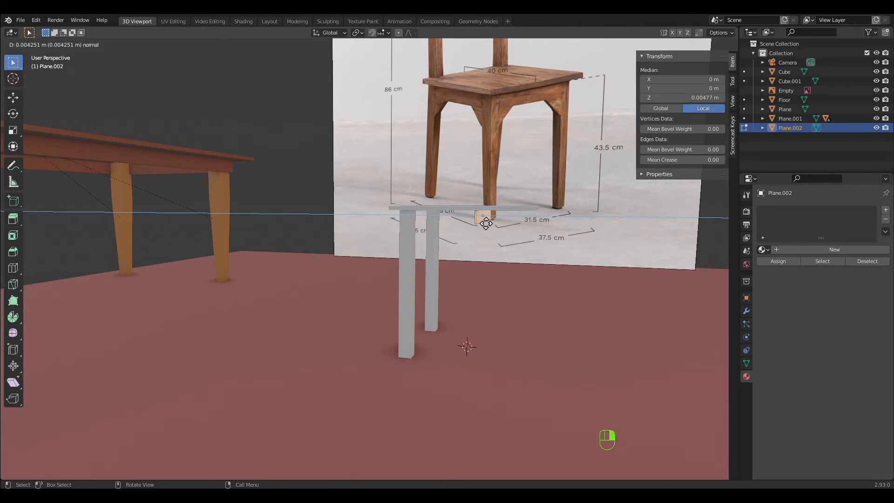
{"action": "key", "text": "y"}
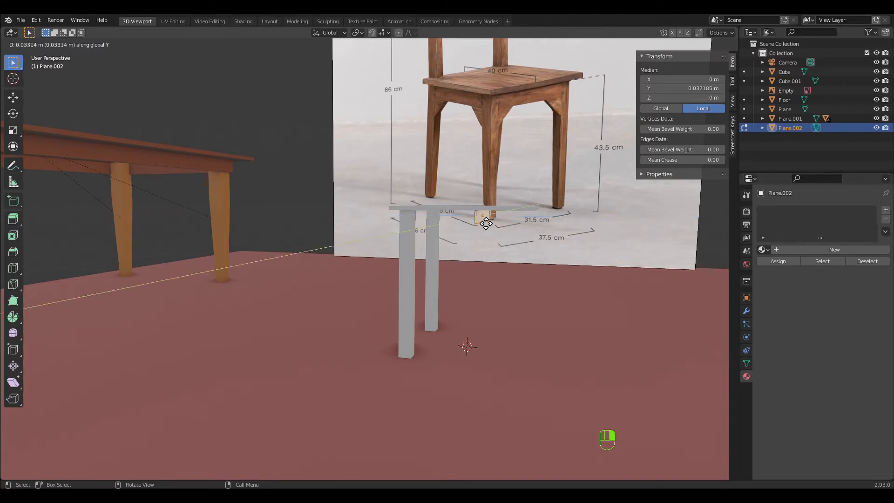
{"action": "left_click", "coordinate": [483, 220]}
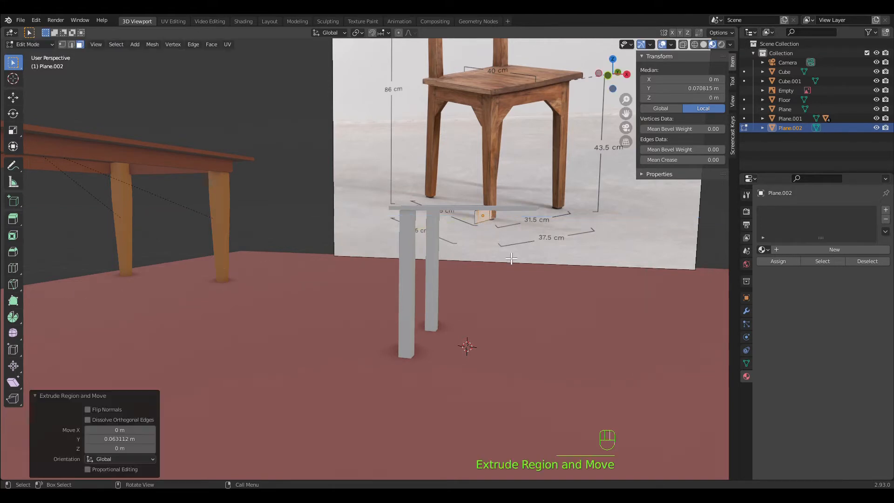
{"action": "middle_click_drag", "start_coordinate": [512, 252], "coordinate": [518, 254]}
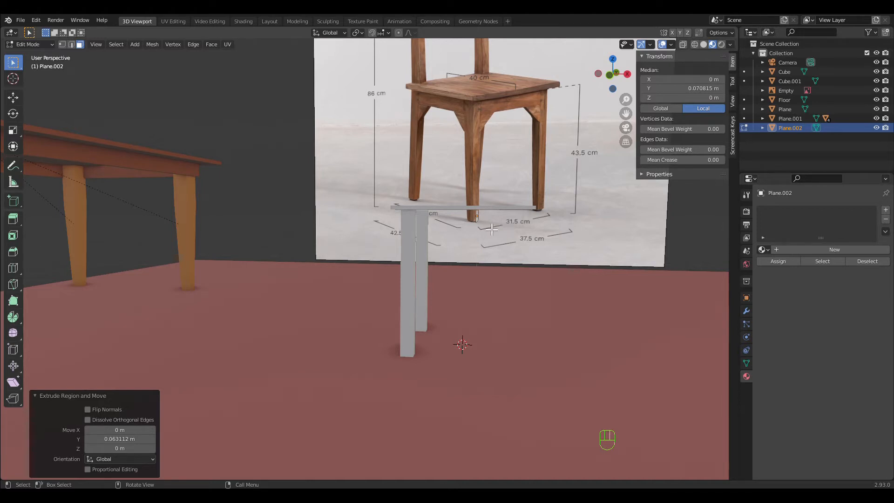
{"action": "middle_click_drag", "start_coordinate": [491, 228], "coordinate": [486, 246]}
{"action": "key", "text": "ctrl+z"}
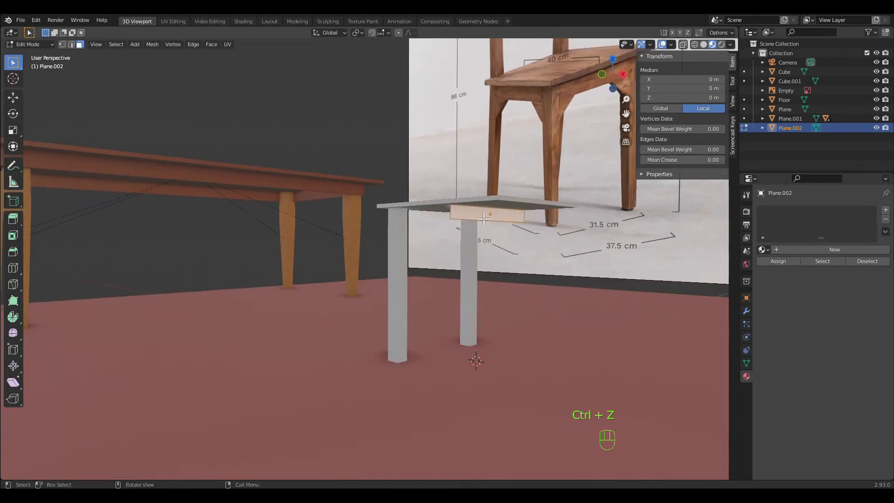
Extrude the strip's face about 9 mm along X to give it thickness and return to Object Mode.
{"action": "right_click", "coordinate": [483, 219]}
{"action": "left_click", "coordinate": [481, 215]}
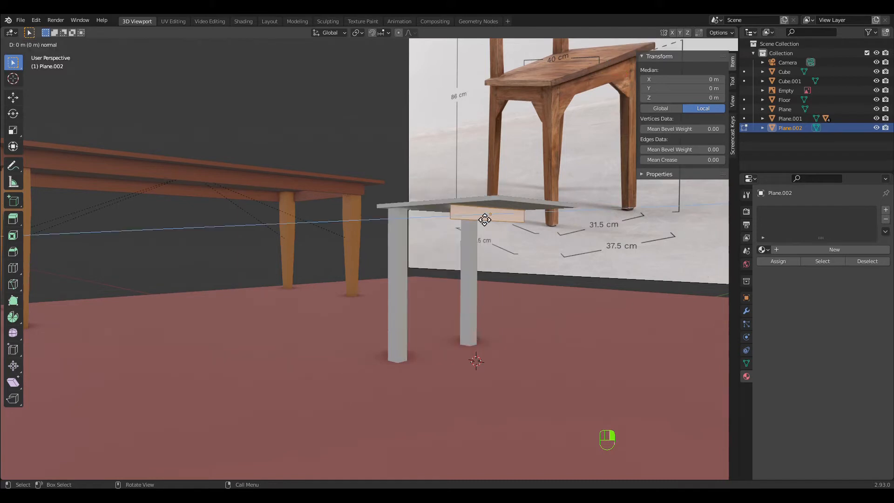
{"action": "key", "text": "x"}
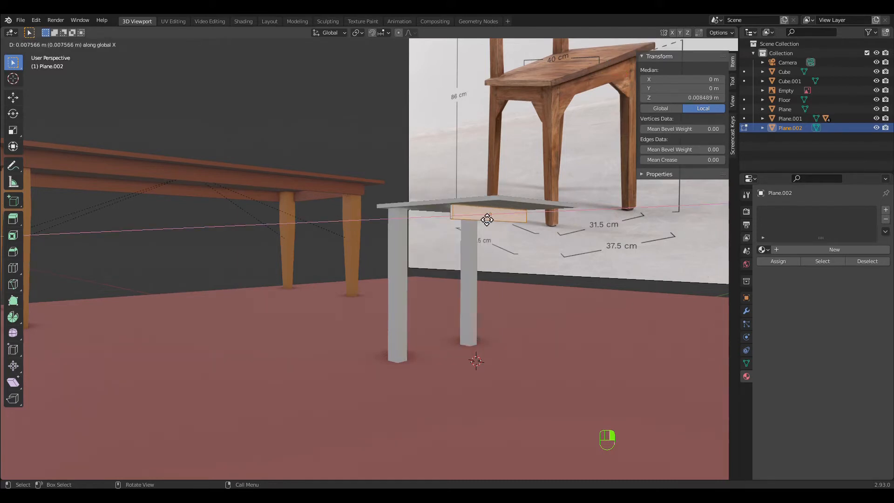
{"action": "left_click", "coordinate": [487, 219]}
{"action": "middle_click_drag", "start_coordinate": [514, 262], "coordinate": [562, 265]}
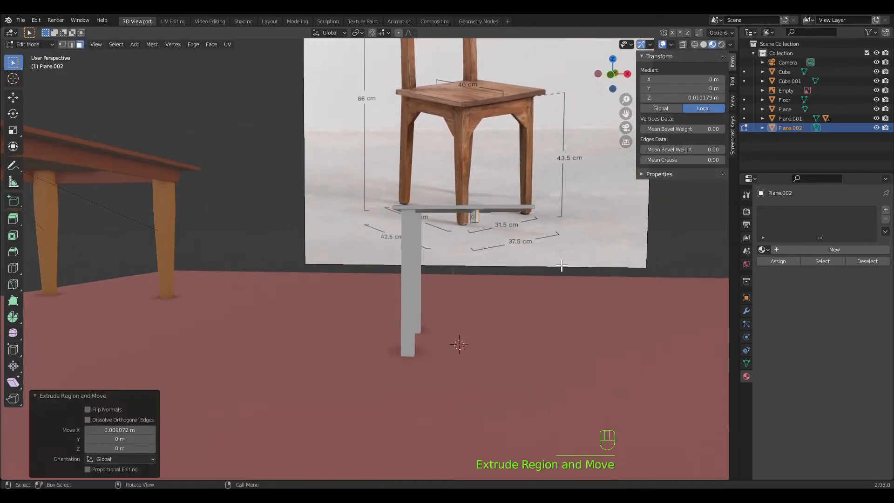
{"action": "key", "text": "Tab"}
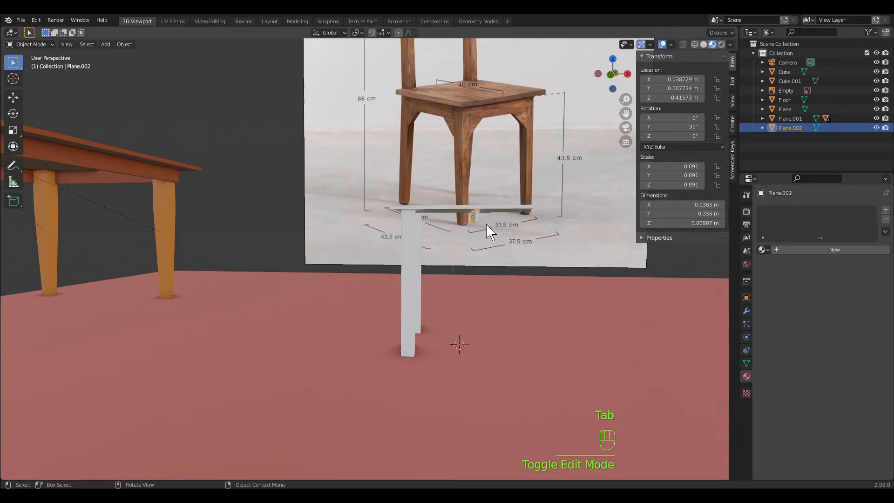
Move the rail about -0.212 m along X onto the two legs and check its fit from the left side.
{"action": "key", "text": "g"}
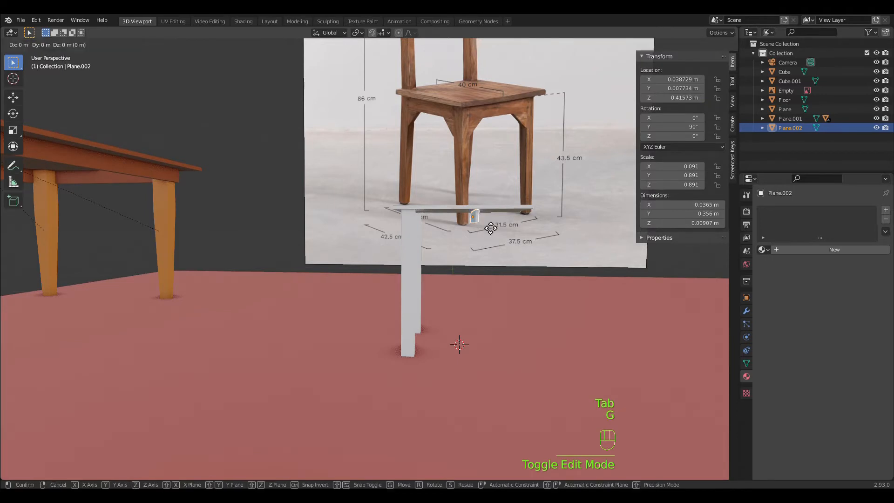
{"action": "key", "text": "x"}
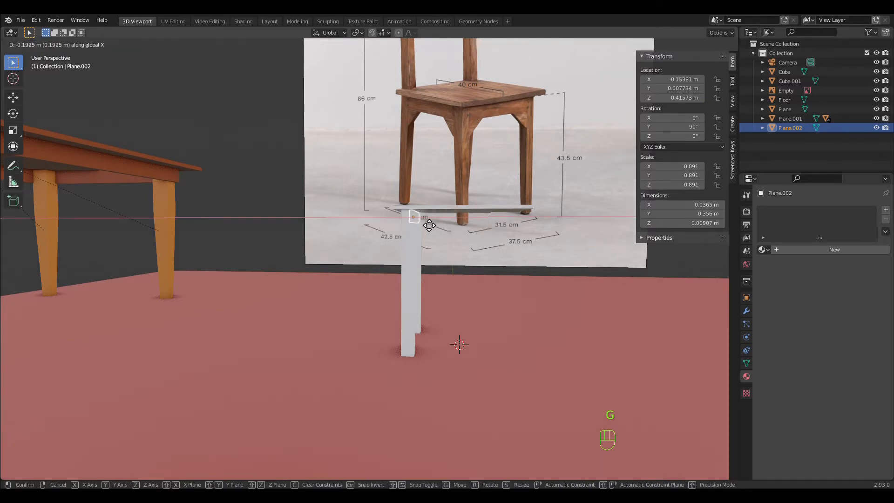
{"action": "left_click", "coordinate": [423, 224]}
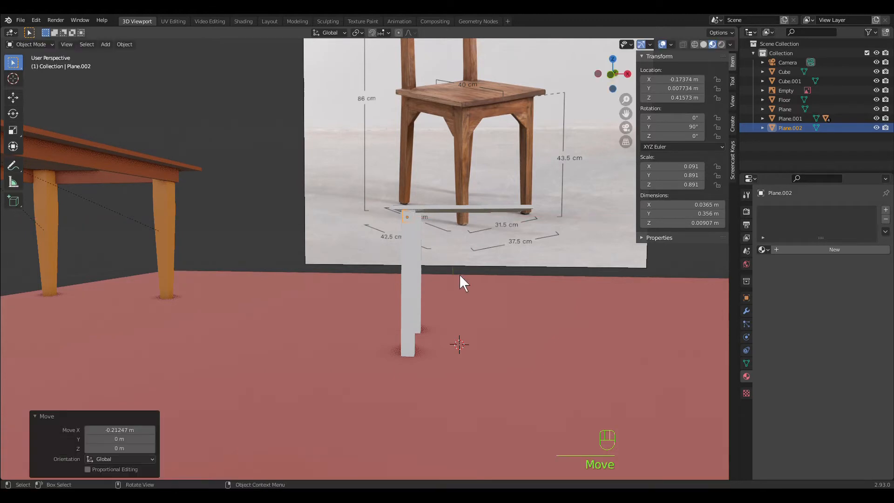
{"action": "key", "text": "grave"}
{"action": "key", "text": "l"}
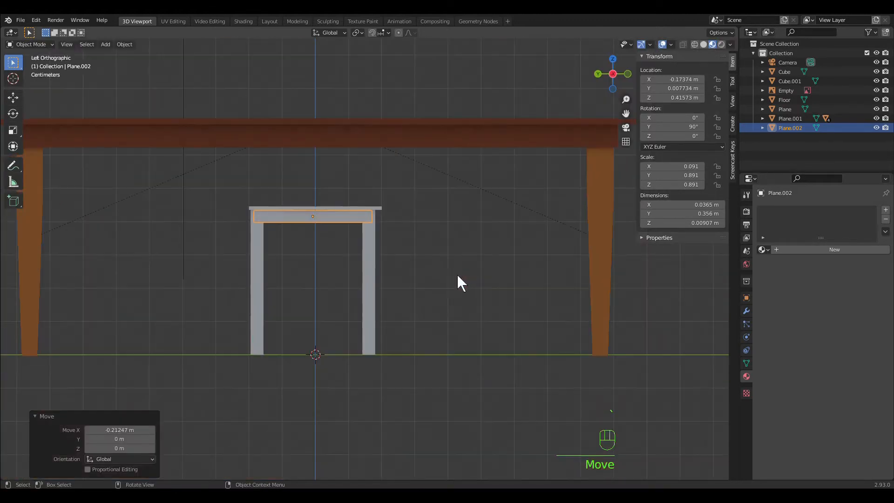
{"action": "middle_click_drag", "start_coordinate": [440, 272], "coordinate": [356, 270]}
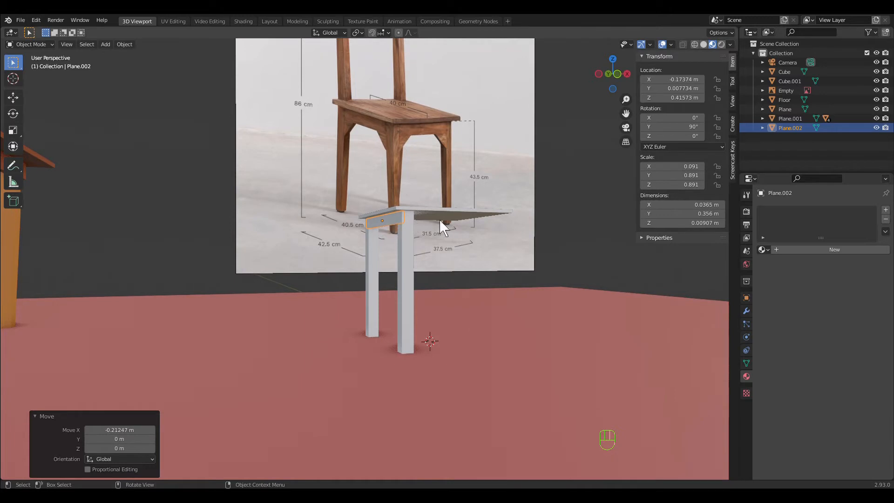
Duplicate the rail in place and rotate the copy 90° around the global Z axis.
{"action": "right_click", "coordinate": [393, 231]}
{"action": "left_click", "coordinate": [390, 224]}
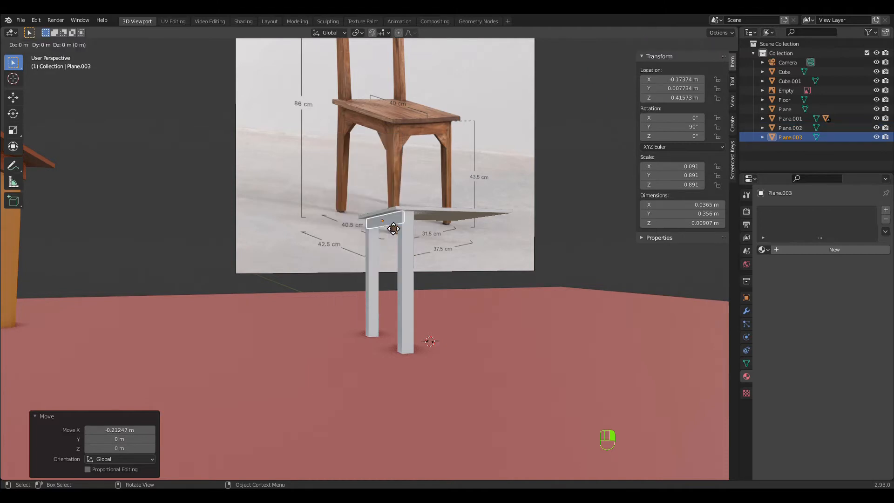
{"action": "left_click", "coordinate": [390, 224]}
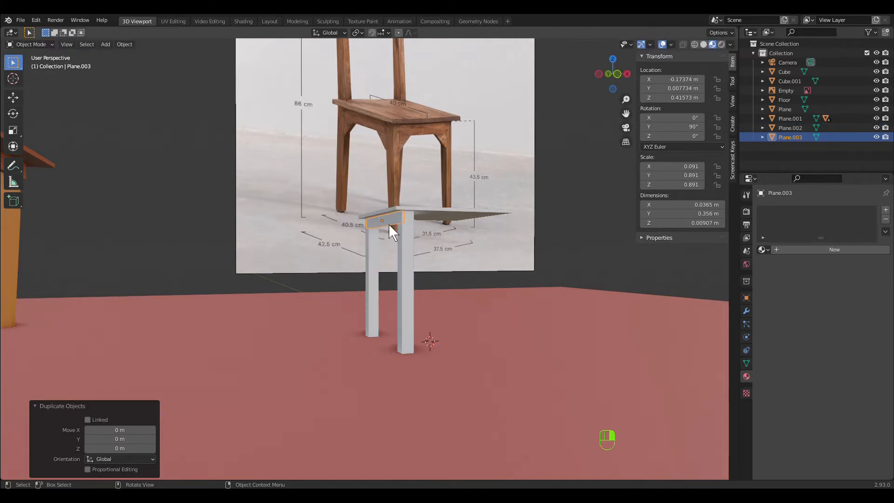
{"action": "type", "text": "rz"}
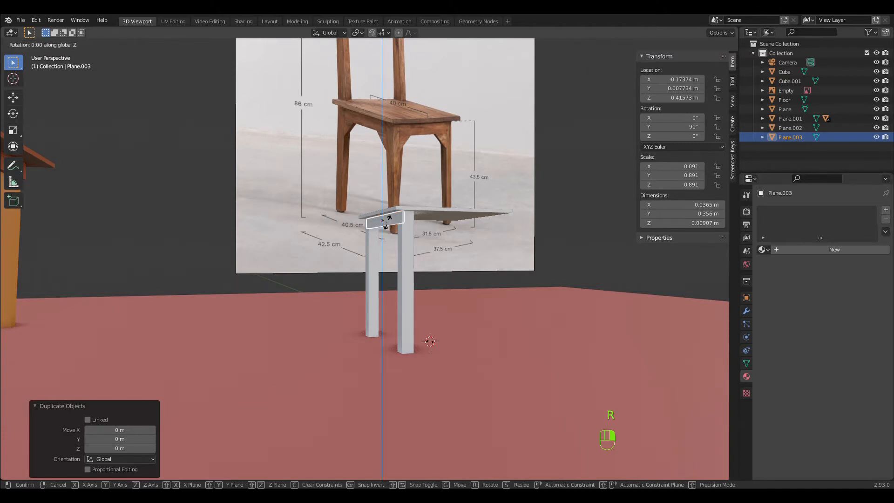
{"action": "type", "text": "90"}
{"action": "left_click", "coordinate": [386, 222]}
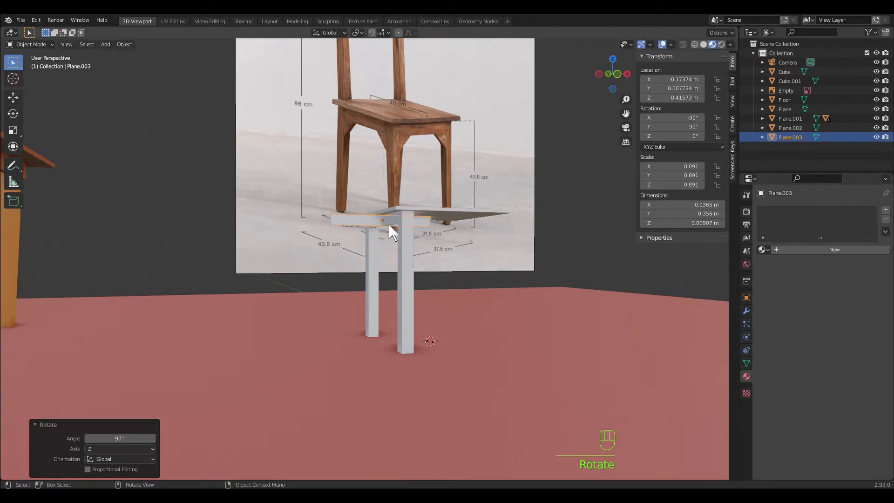
Move the rotated rail copy about -0.153 m along Y toward the front leg.
{"action": "middle_click_drag", "start_coordinate": [451, 278], "coordinate": [547, 279]}
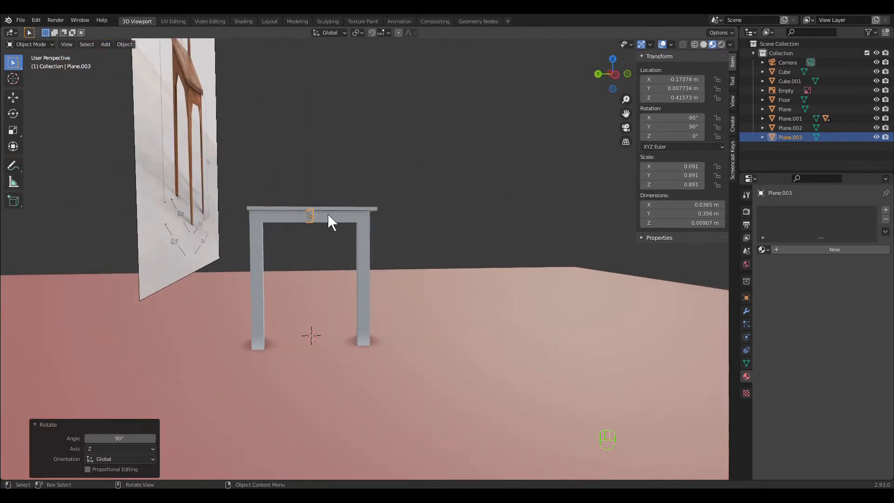
{"action": "key", "text": "g"}
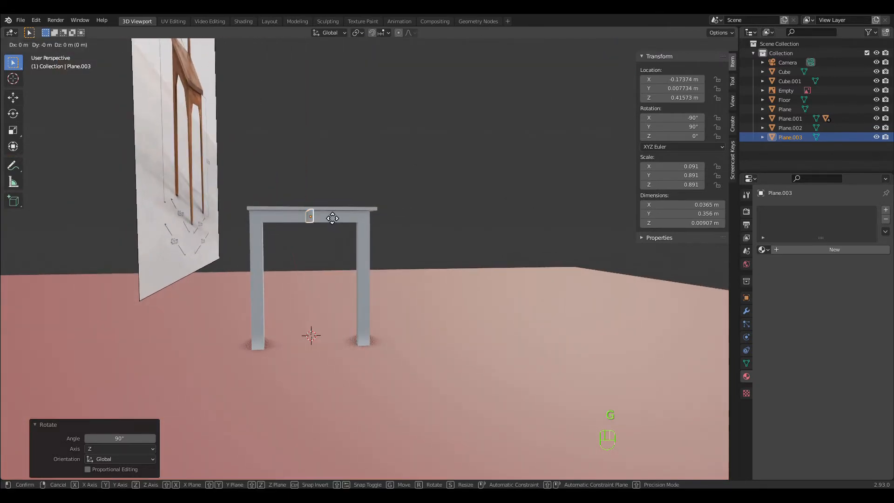
{"action": "key", "text": "y"}
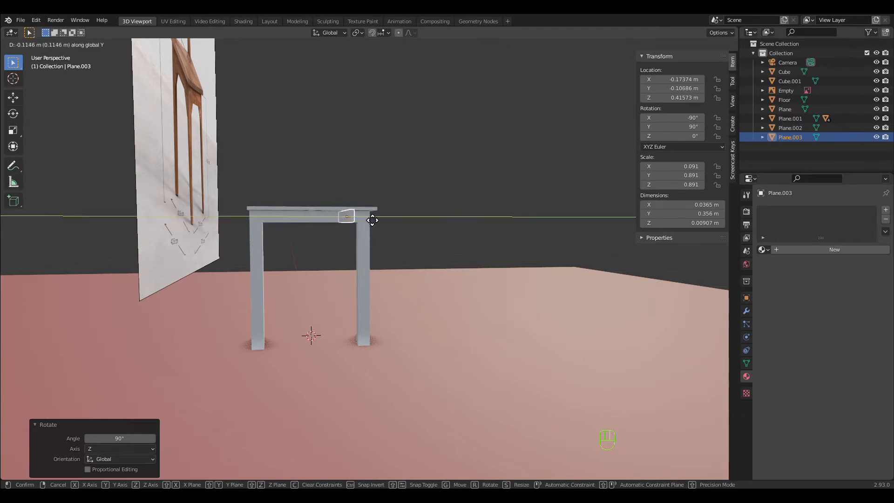
{"action": "left_click", "coordinate": [379, 218]}
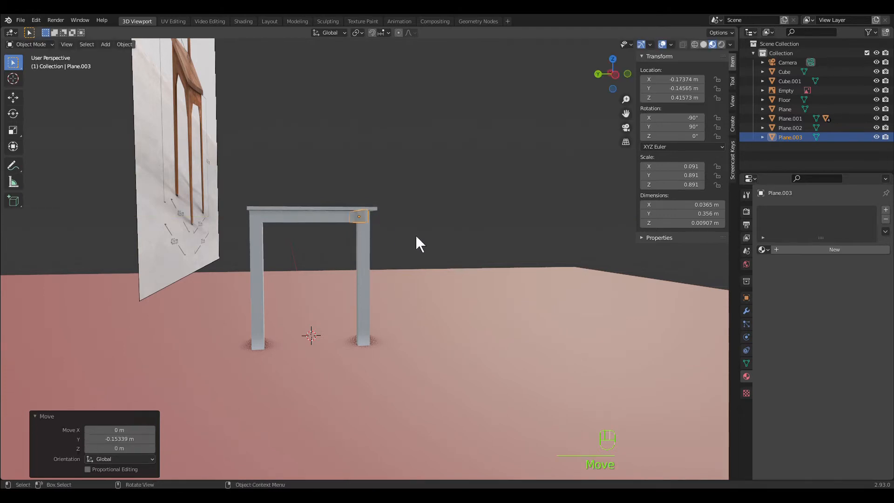
In the left view, shift the rotated rail another -0.021 m along Y to centre it on the front leg.
{"action": "mouse_move", "coordinate": [415, 233]}
{"action": "middle_mouse_down"}
{"action": "mouse_move", "coordinate": [423, 254]}
{"action": "mouse_move", "coordinate": [406, 255]}
{"action": "mouse_move", "coordinate": [402, 245]}
{"action": "mouse_move", "coordinate": [409, 247]}
{"action": "middle_mouse_up"}
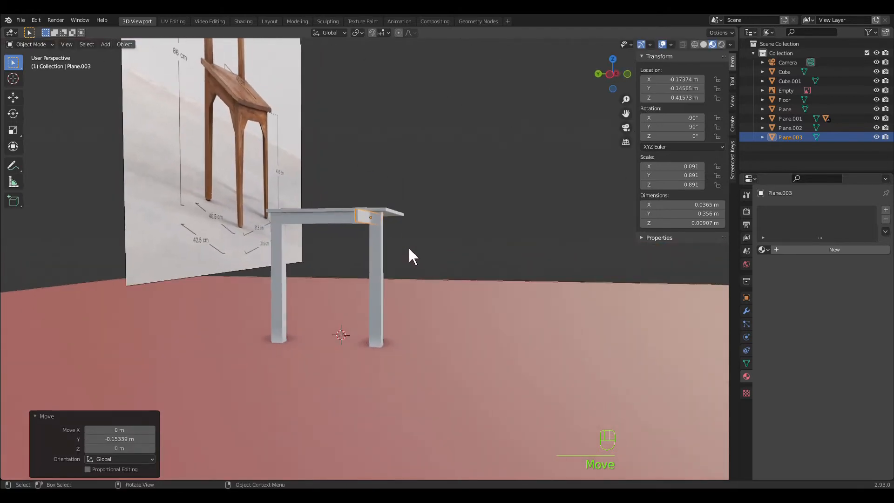
{"action": "key", "text": "grave"}
{"action": "key", "text": "4"}
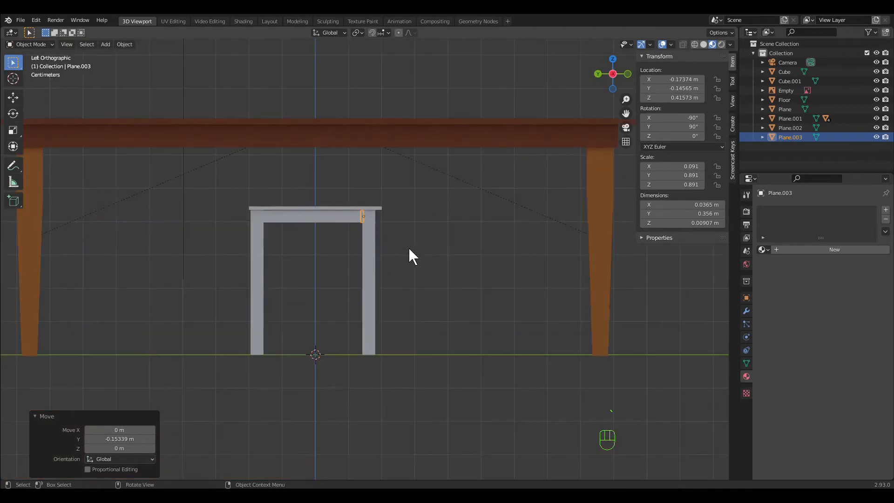
{"action": "key", "text": "g"}
{"action": "middle_click", "coordinate": [413, 253]}
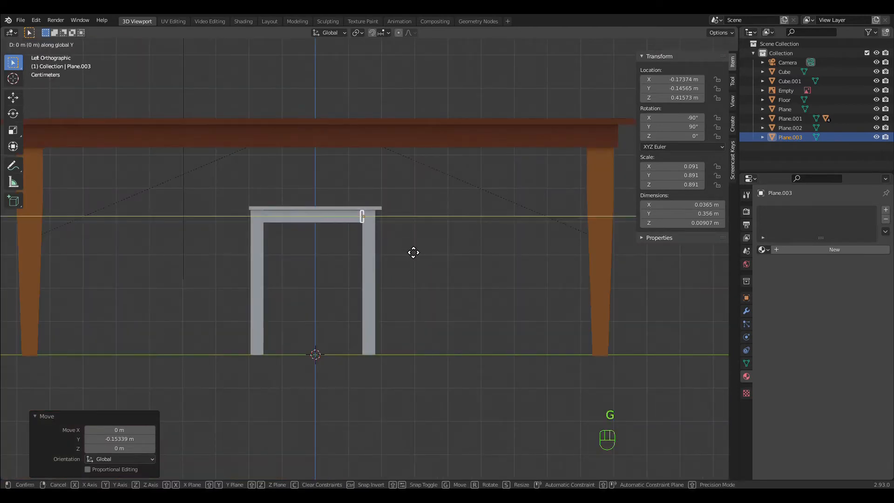
{"action": "left_click", "coordinate": [415, 250]}
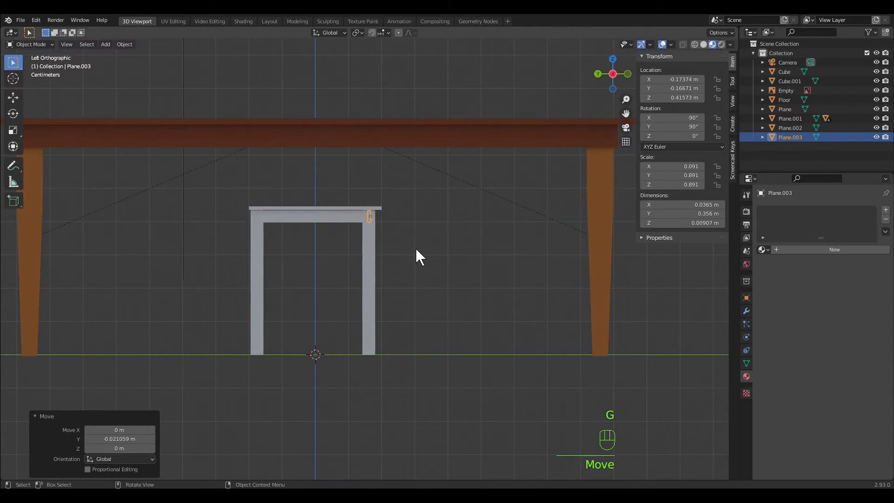
In the front view, move the rotated rail about 0.185 m along X so it starts at the leg and runs under the seat.
{"action": "key", "text": "grave"}
{"action": "key", "text": "1"}
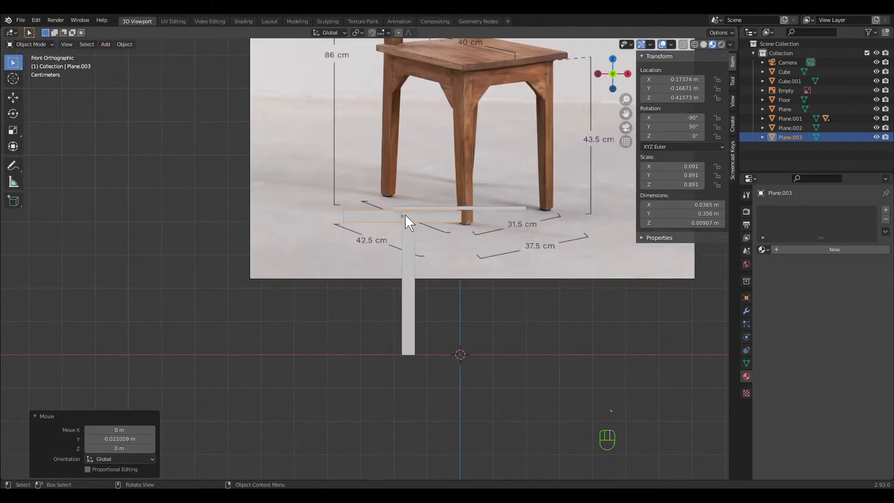
{"action": "key", "text": "g"}
{"action": "key", "text": "x"}
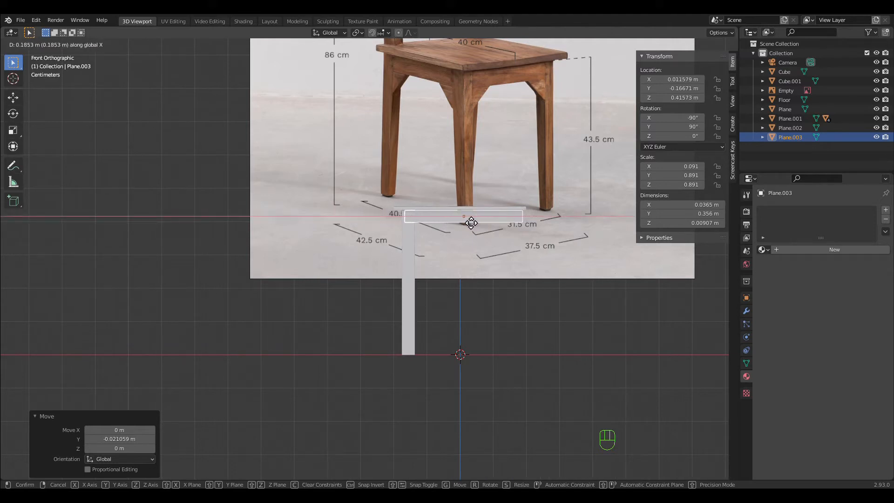
{"action": "left_click", "coordinate": [471, 223]}
{"action": "middle_click_drag", "start_coordinate": [488, 274], "coordinate": [550, 280]}
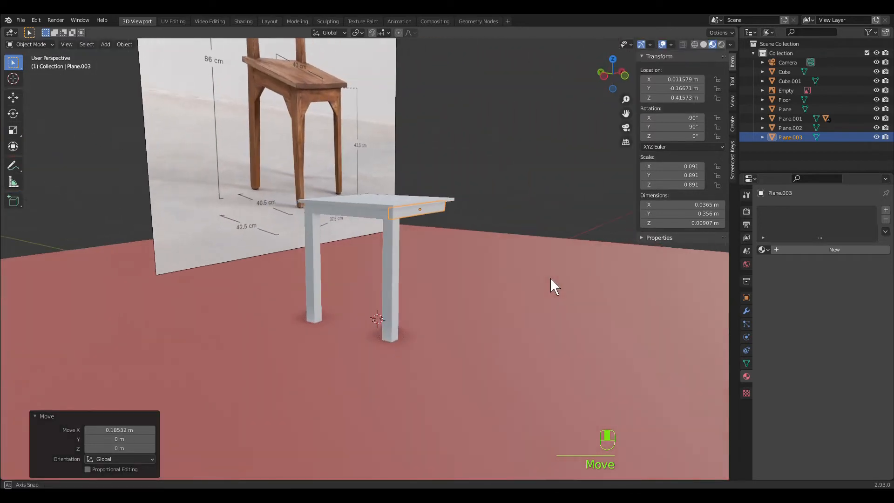
{"action": "left_click", "coordinate": [311, 220]}
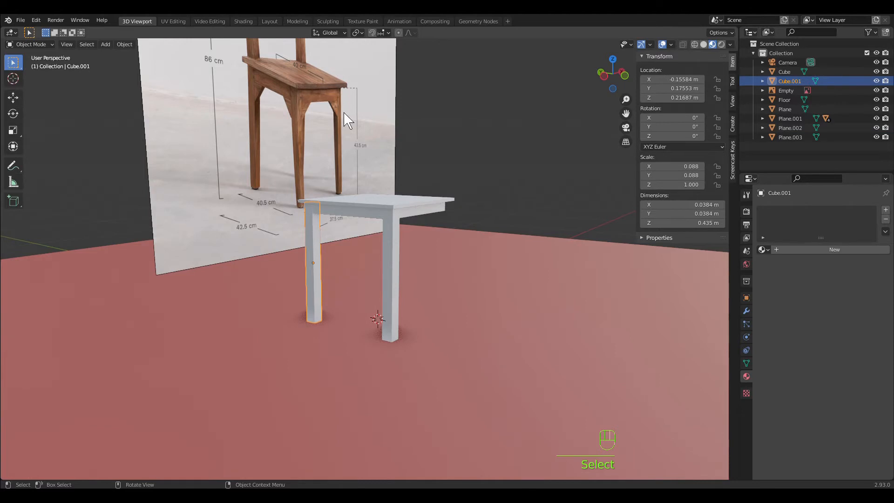
{"action": "middle_click_drag", "start_coordinate": [389, 136], "coordinate": [377, 120]}
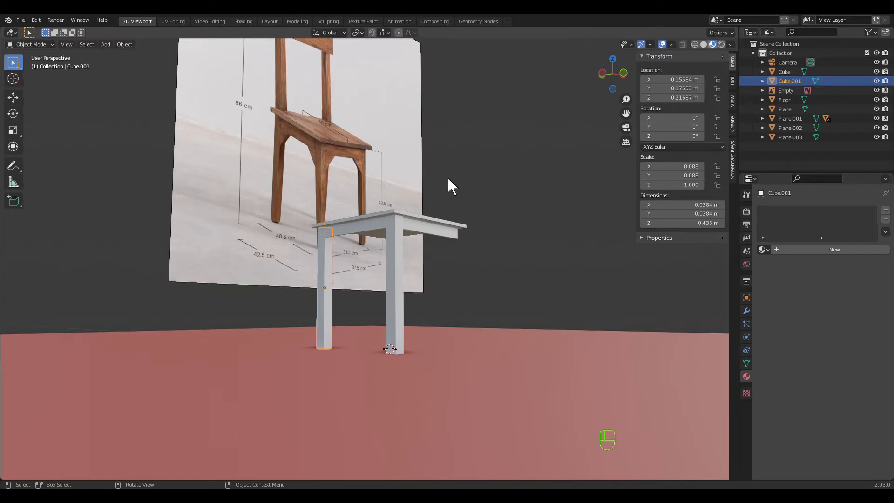
{"action": "middle_click_drag", "start_coordinate": [449, 184], "coordinate": [437, 223]}
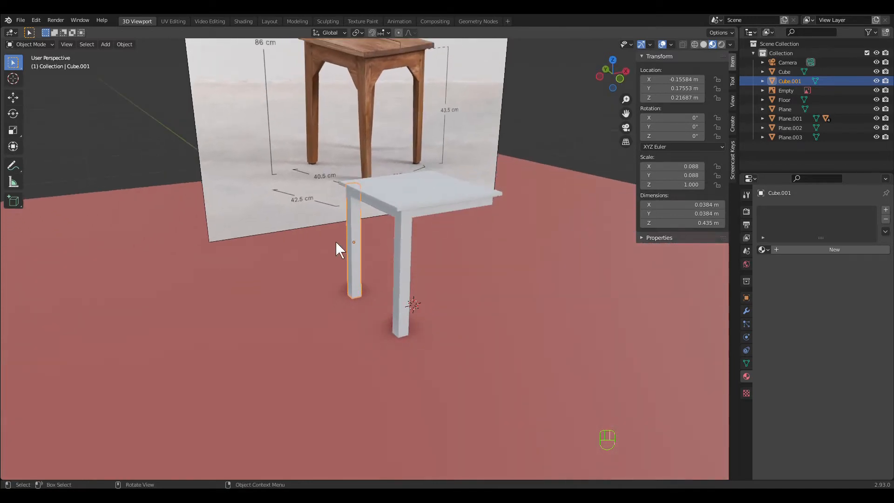
{"action": "key", "text": "Tab"}
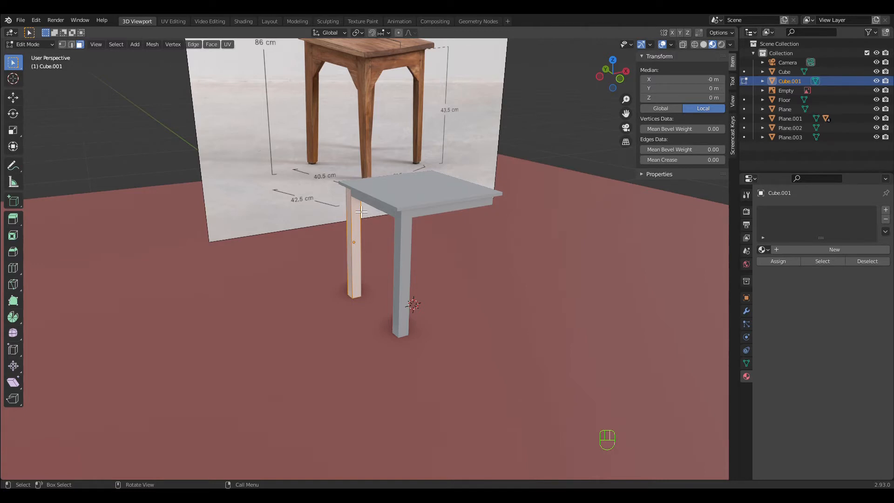
{"action": "key", "text": "Tab"}
Hide the chair seat to expose the tops of the legs and rails.
{"action": "left_click", "coordinate": [411, 199]}
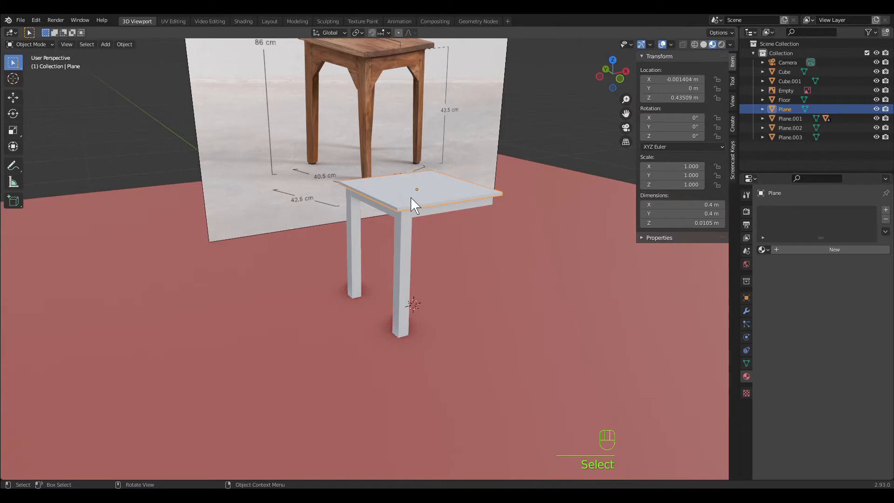
{"action": "key", "text": "h"}
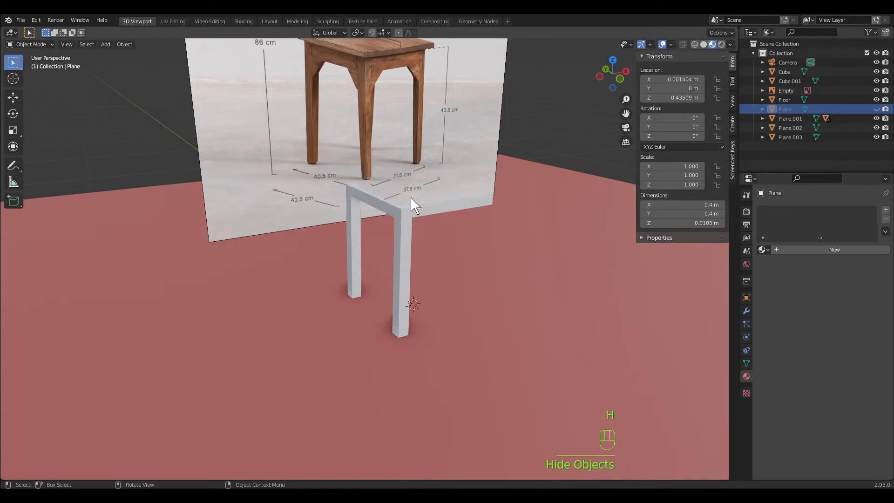
{"action": "middle_click_drag", "start_coordinate": [518, 198], "coordinate": [504, 203]}
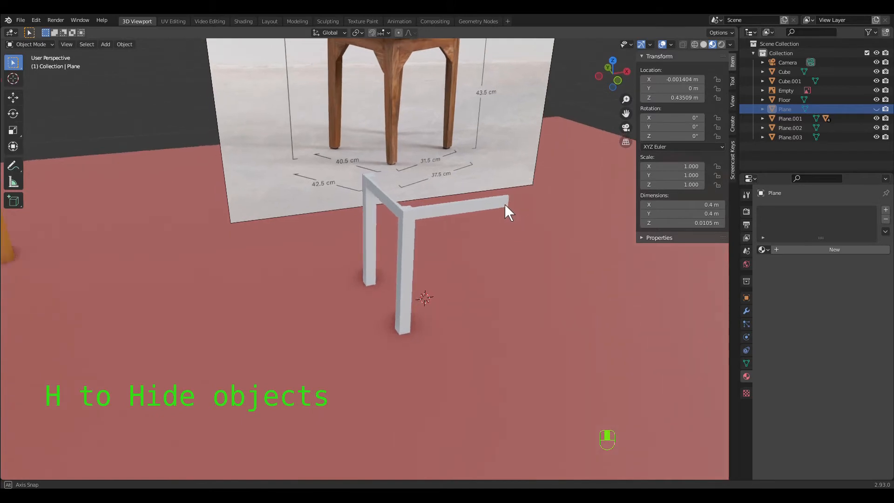
{"action": "left_click", "coordinate": [372, 222]}
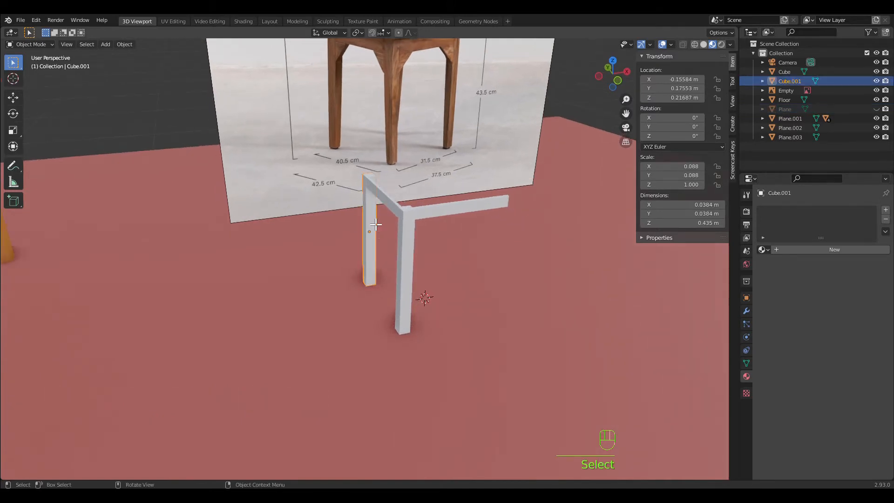
{"action": "key", "text": "Tab"}
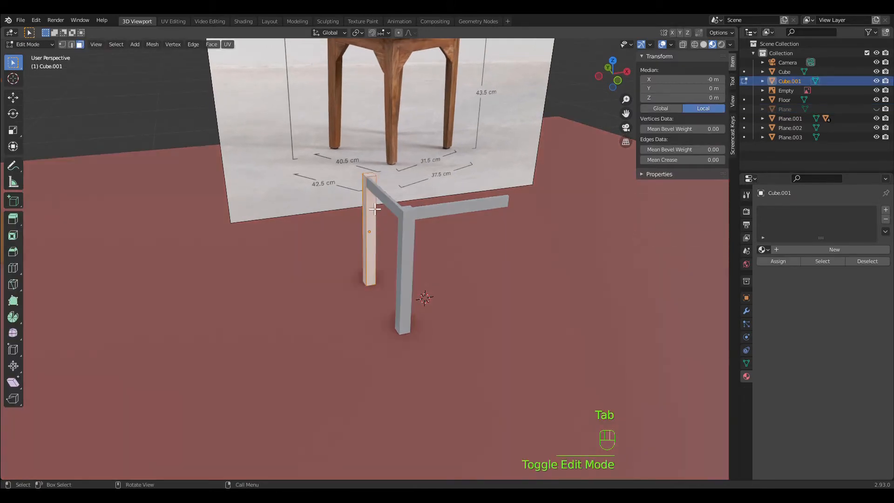
{"action": "key", "text": "3"}
{"action": "left_click", "coordinate": [373, 178]}
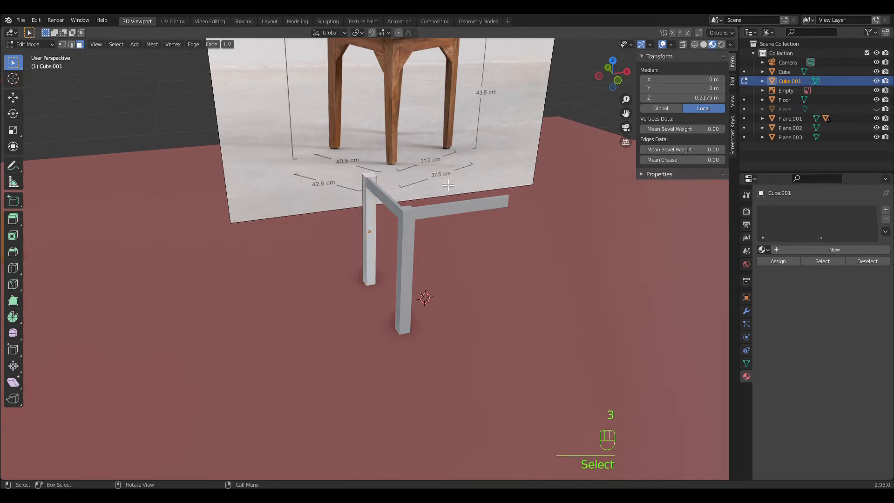
{"action": "middle_click_drag", "start_coordinate": [448, 185], "coordinate": [426, 126]}
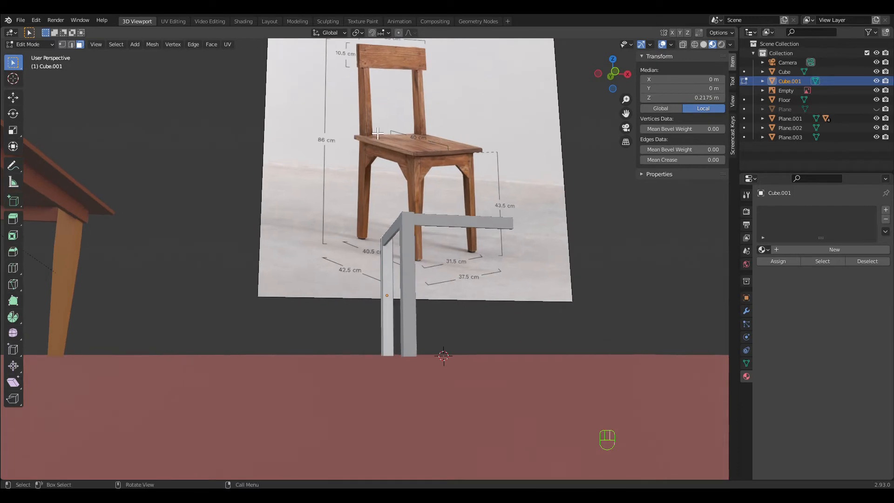
{"action": "left_click", "coordinate": [525, 123]}
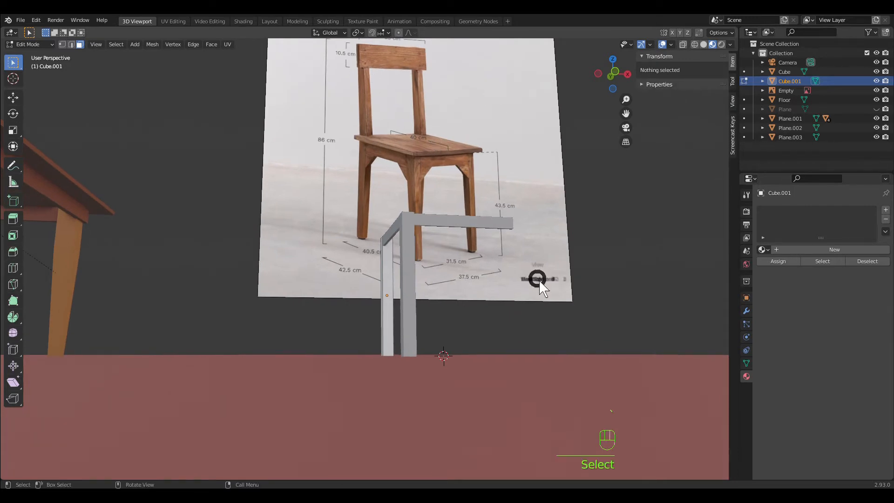
In the front view, move the chair reference image about -0.47 m along Z and -0.013 m along X, down to floor level.
{"action": "key", "text": "KP_1"}
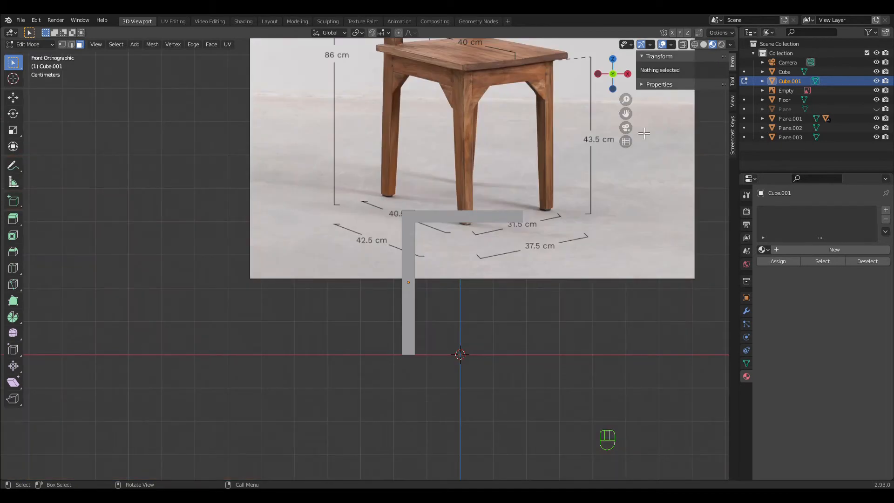
{"action": "key", "text": "Tab"}
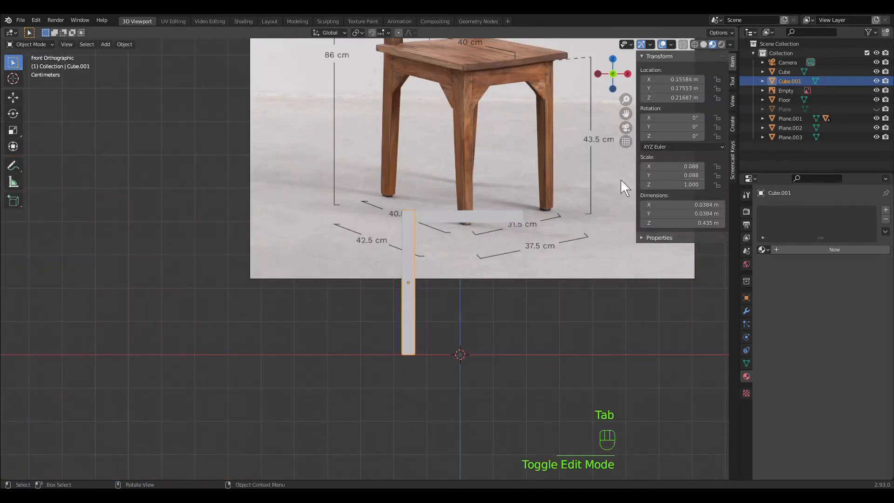
{"action": "left_click", "coordinate": [610, 247]}
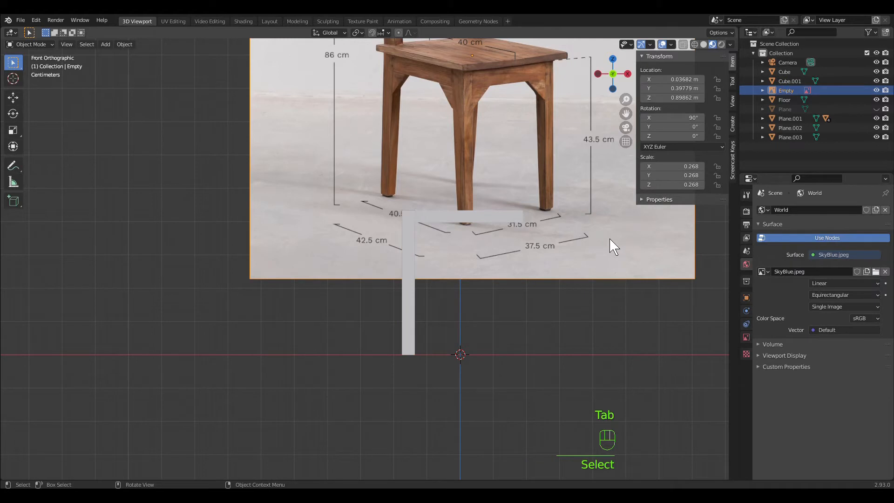
{"action": "key", "text": "g"}
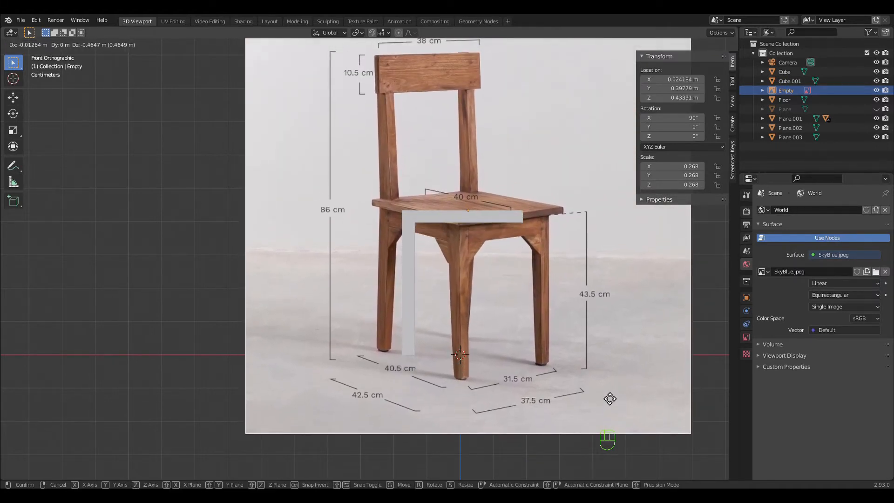
{"action": "left_click", "coordinate": [609, 399]}
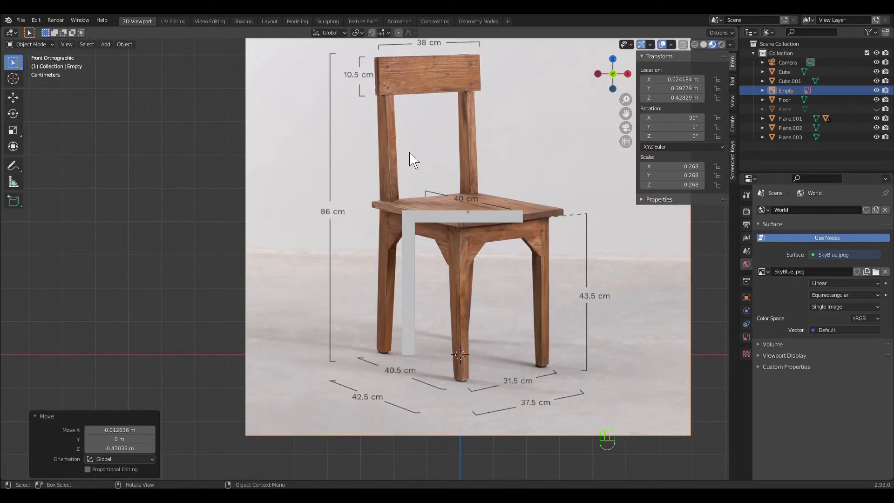
Extrude the rear leg's top face about 0.40 m upward and 0.056 m backward along Y to form a leaning backrest post.
{"action": "middle_click_drag", "start_coordinate": [566, 230], "coordinate": [535, 232]}
{"action": "left_click", "coordinate": [399, 242]}
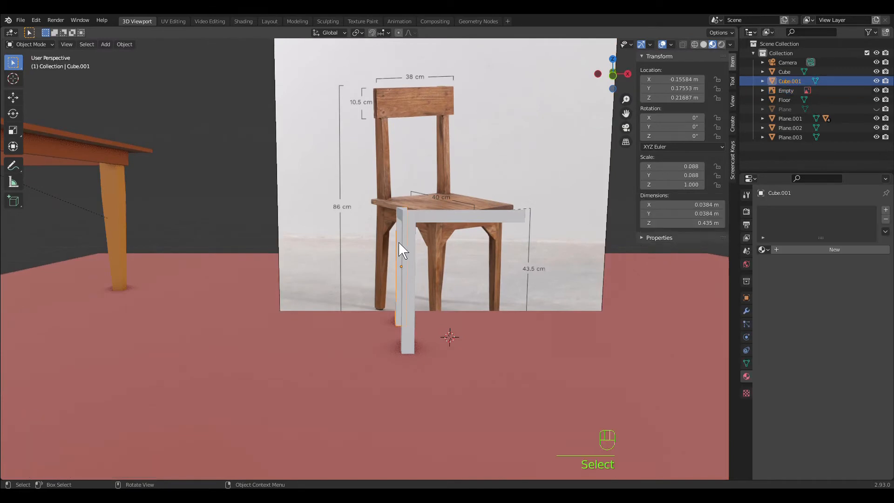
{"action": "mouse_move", "coordinate": [525, 284]}
{"action": "middle_mouse_down"}
{"action": "mouse_move", "coordinate": [516, 295]}
{"action": "mouse_move", "coordinate": [530, 291]}
{"action": "middle_mouse_up"}
{"action": "key", "text": "Tab"}
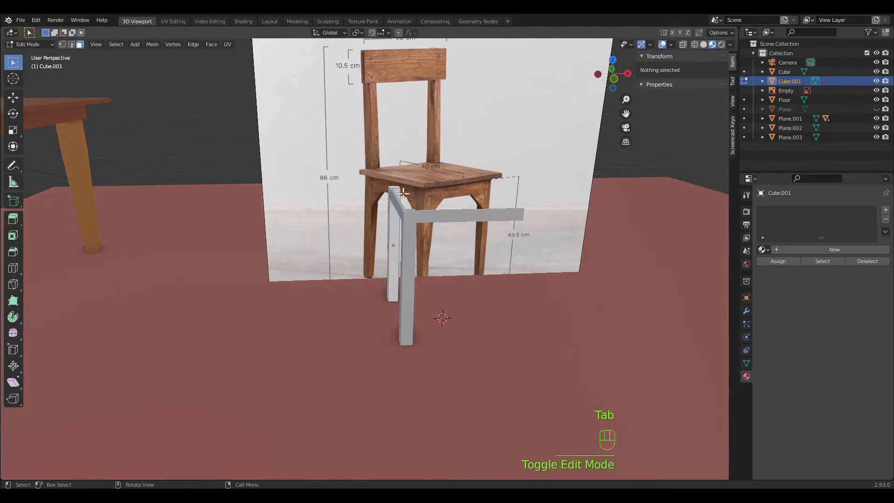
{"action": "key", "text": "3"}
{"action": "left_click", "coordinate": [483, 197]}
{"action": "middle_click_drag", "start_coordinate": [482, 198], "coordinate": [469, 187]}
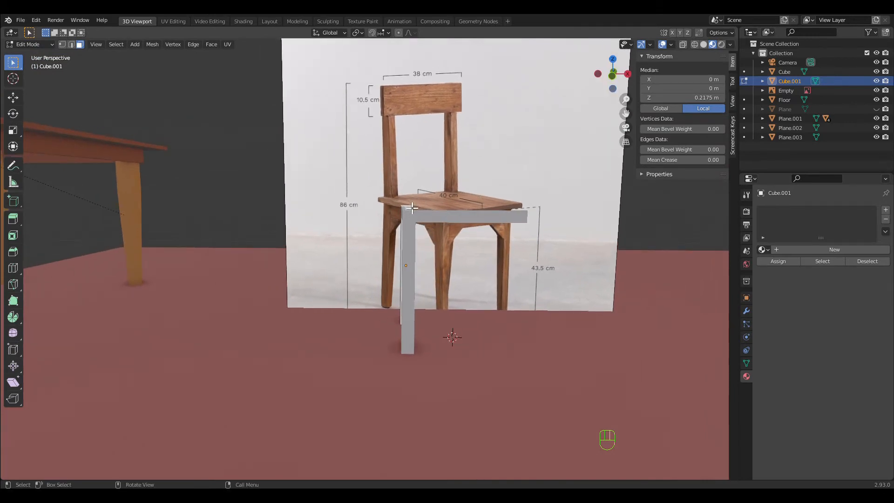
{"action": "right_click", "coordinate": [409, 207]}
{"action": "left_click", "coordinate": [408, 203]}
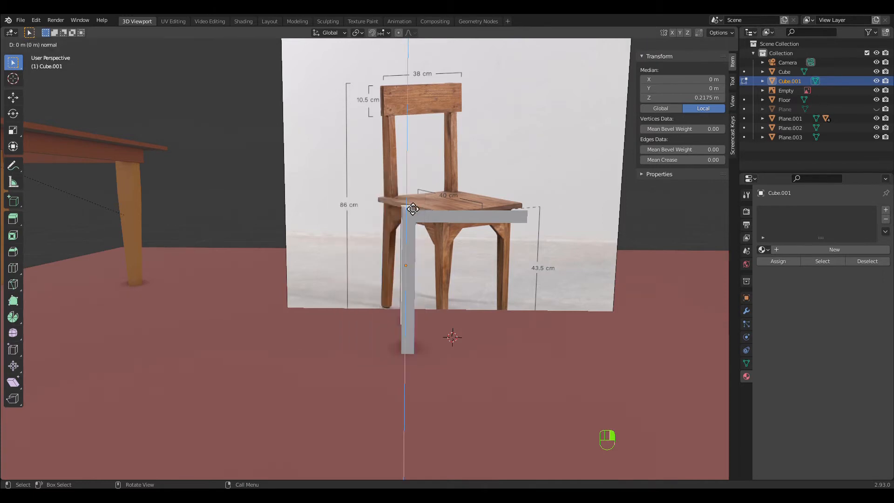
{"action": "key", "text": "z"}
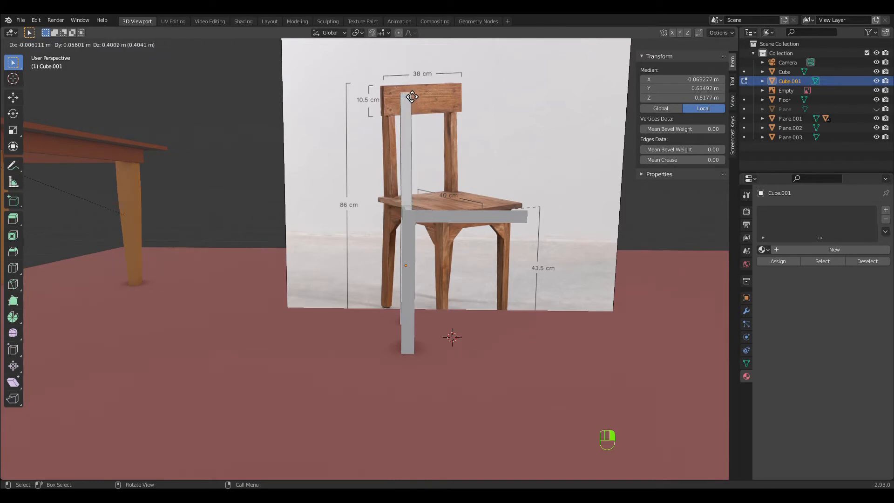
{"action": "left_click", "coordinate": [412, 97]}
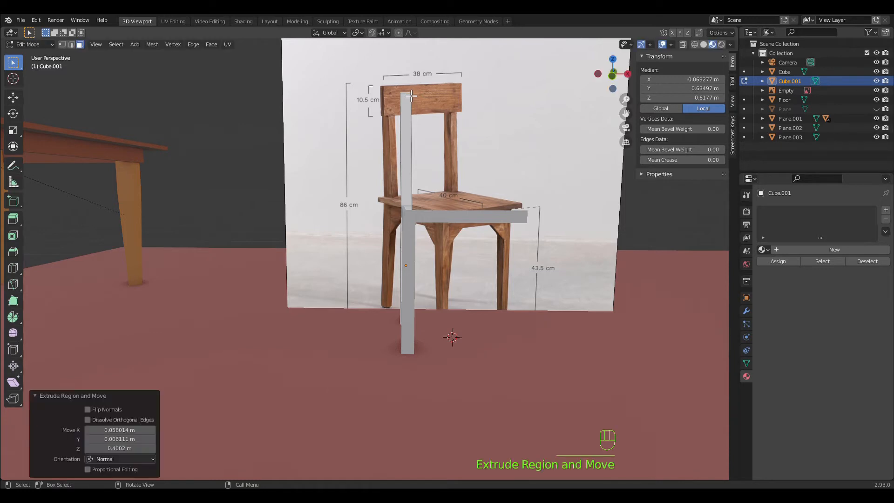
In the left view, shift the backrest post's top face about -0.0098 m along Y to reduce its lean.
{"action": "middle_click_drag", "start_coordinate": [566, 372], "coordinate": [671, 370]}
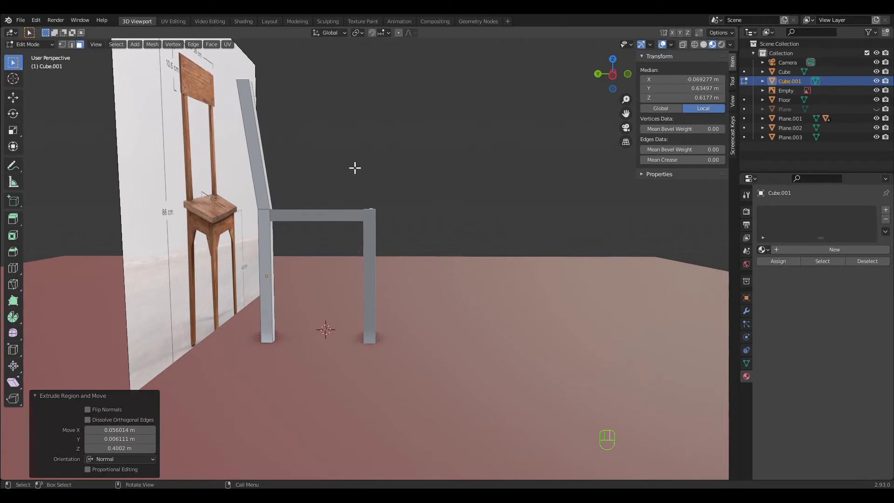
{"action": "middle_click_drag", "start_coordinate": [362, 133], "coordinate": [299, 144]}
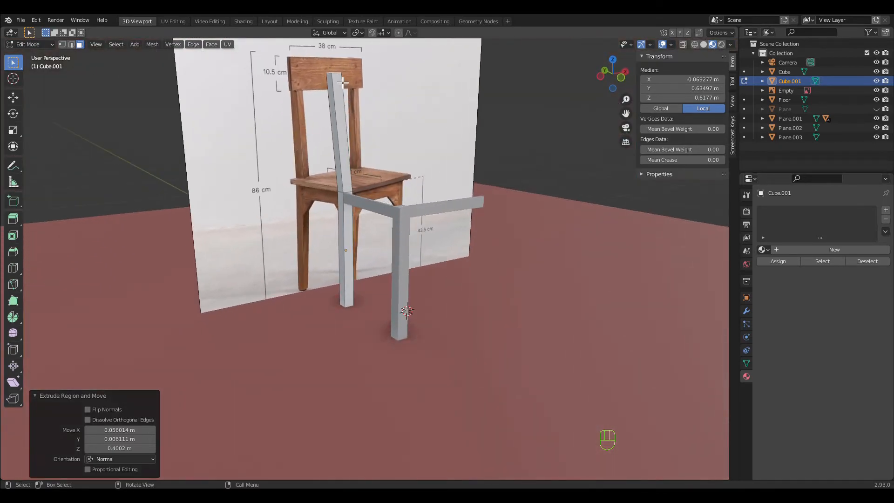
{"action": "middle_click_drag", "start_coordinate": [440, 150], "coordinate": [509, 138]}
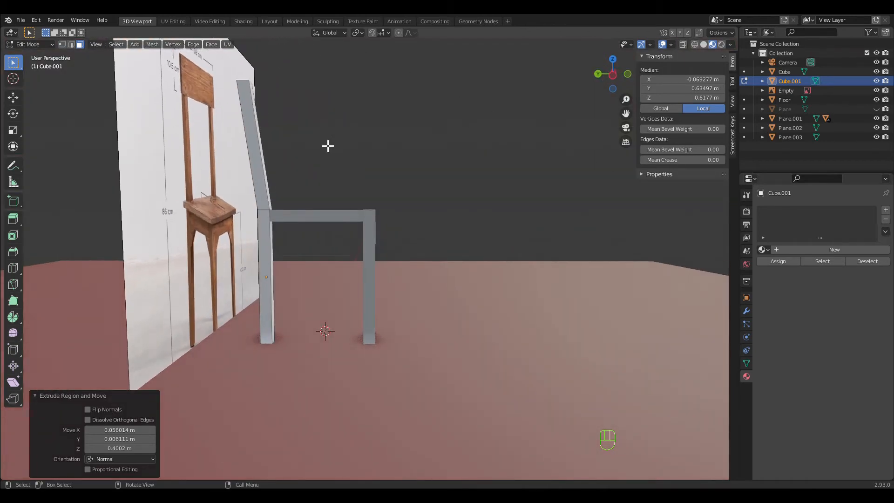
{"action": "key", "text": "grave"}
{"action": "key", "text": "4"}
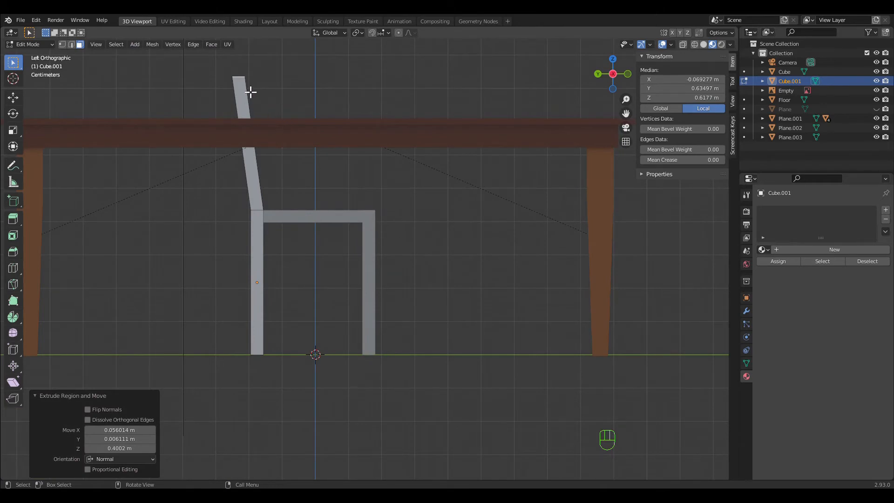
{"action": "key", "text": "g"}
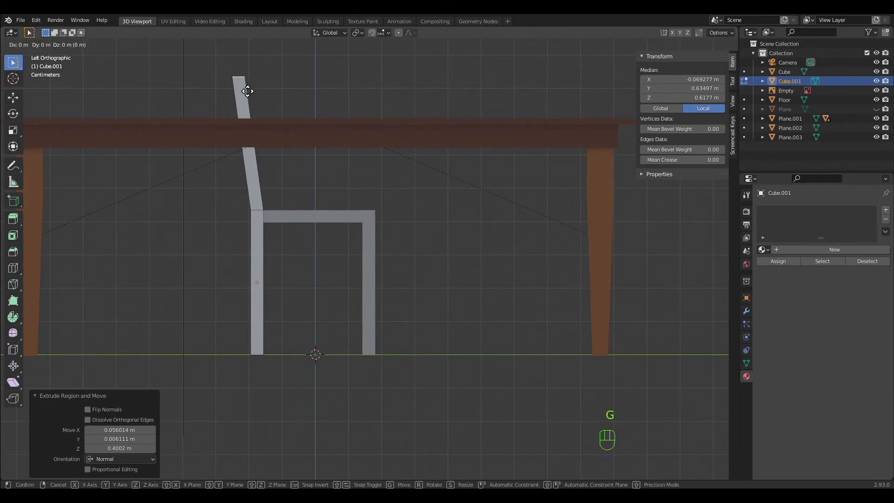
{"action": "key", "text": "y"}
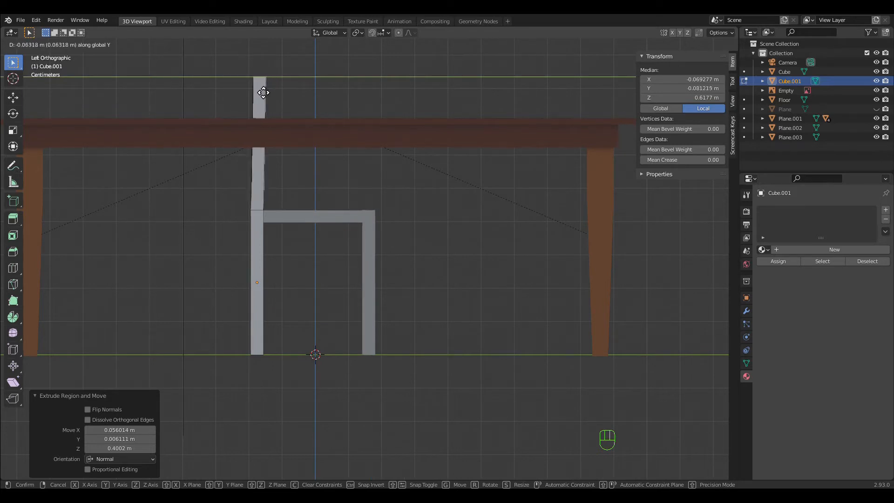
{"action": "left_click", "coordinate": [253, 93]}
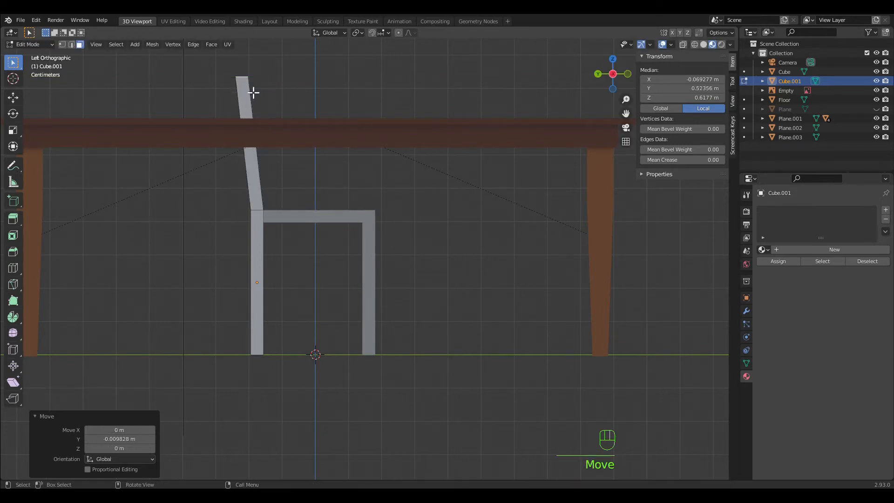
Taper the backrest post by scaling its top face to about 0.727.
{"action": "middle_click_drag", "start_coordinate": [271, 90], "coordinate": [203, 221]}
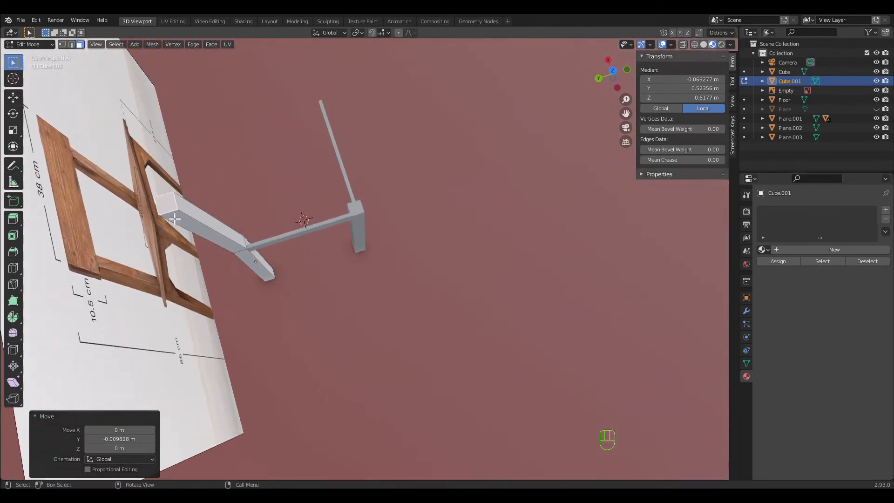
{"action": "key", "text": "s"}
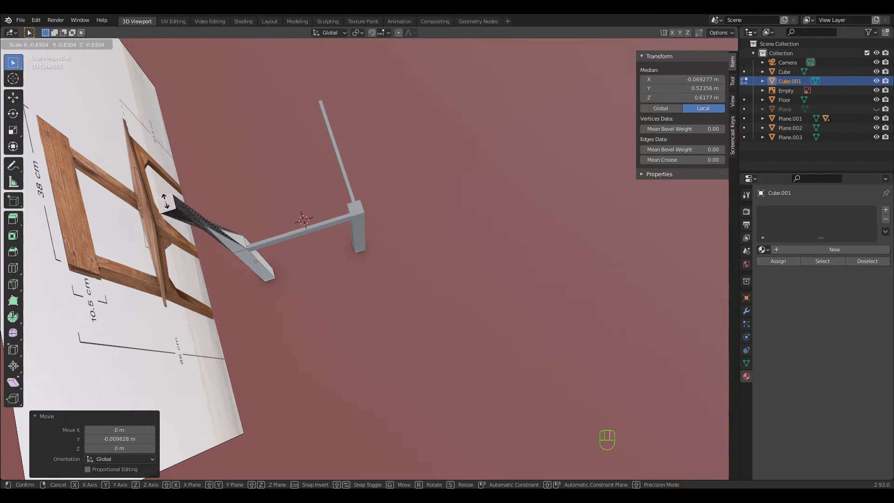
{"action": "right_click", "coordinate": [171, 206]}
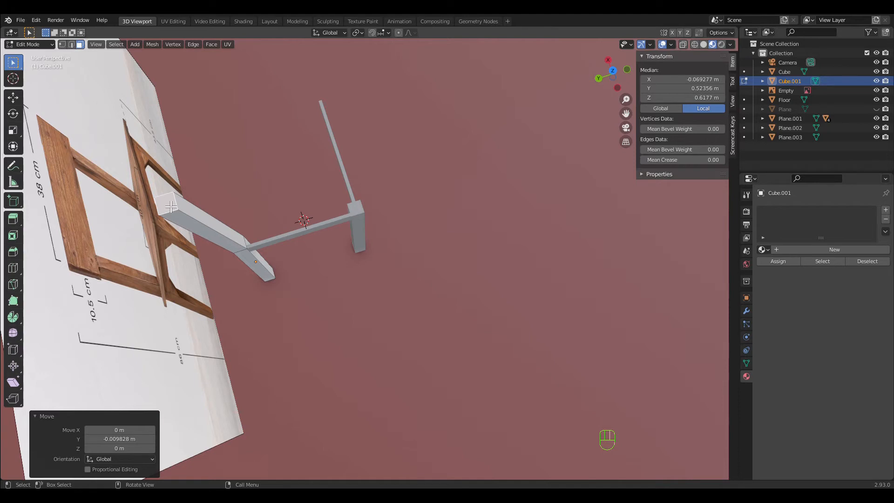
{"action": "scroll", "coordinate": [171, 207], "scroll_direction": "up", "scroll_amount": 2}
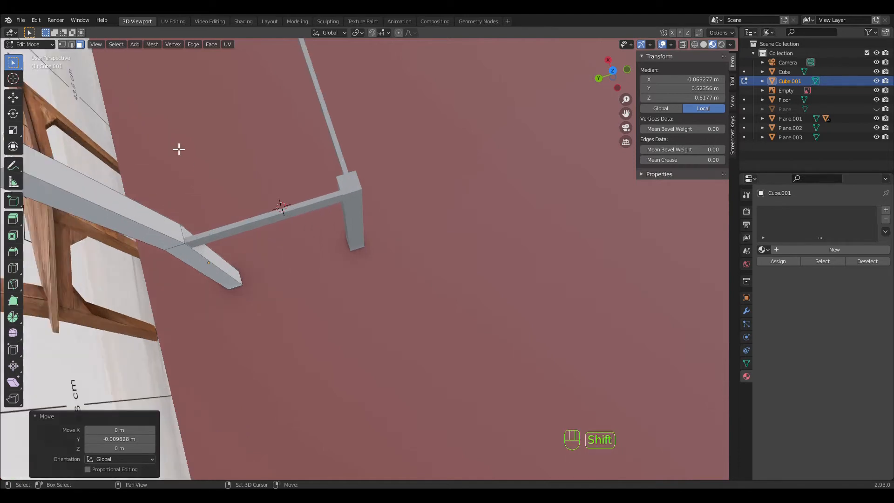
{"action": "left_click", "coordinate": [223, 149], "text": "shift"}
{"action": "middle_click_drag", "start_coordinate": [224, 149], "coordinate": [393, 175], "text": "shift"}
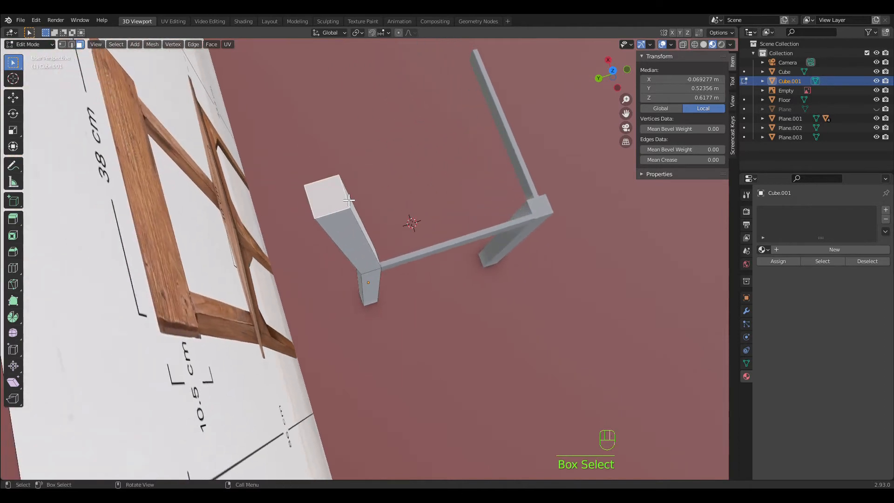
{"action": "key", "text": "s"}
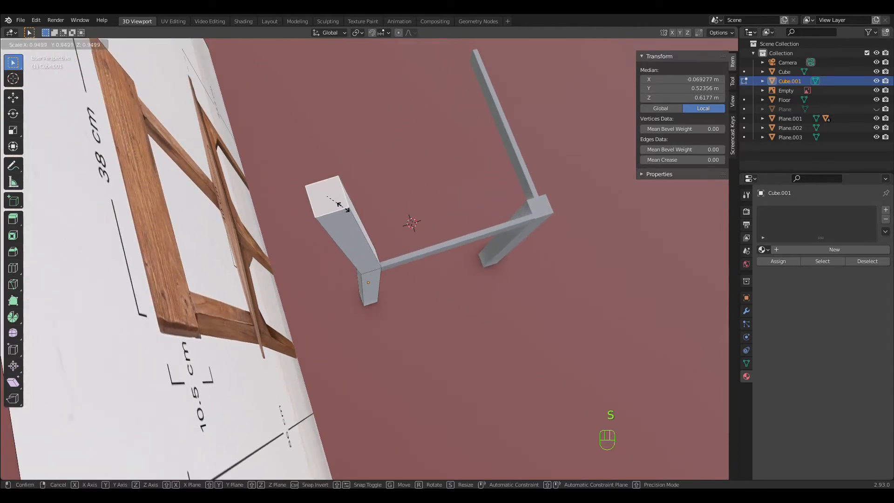
{"action": "left_click", "coordinate": [344, 212]}
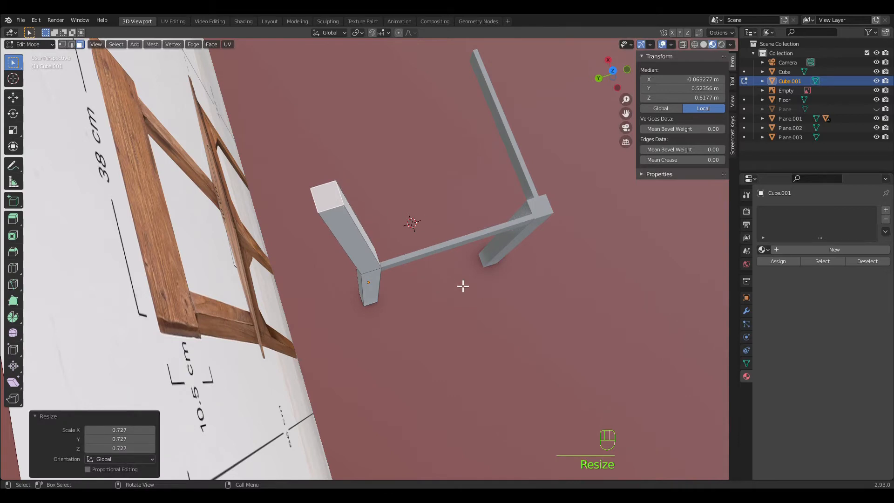
Finish editing the rear leg's mesh and unhide the chair seat.
{"action": "middle_click_drag", "start_coordinate": [457, 291], "coordinate": [458, 126]}
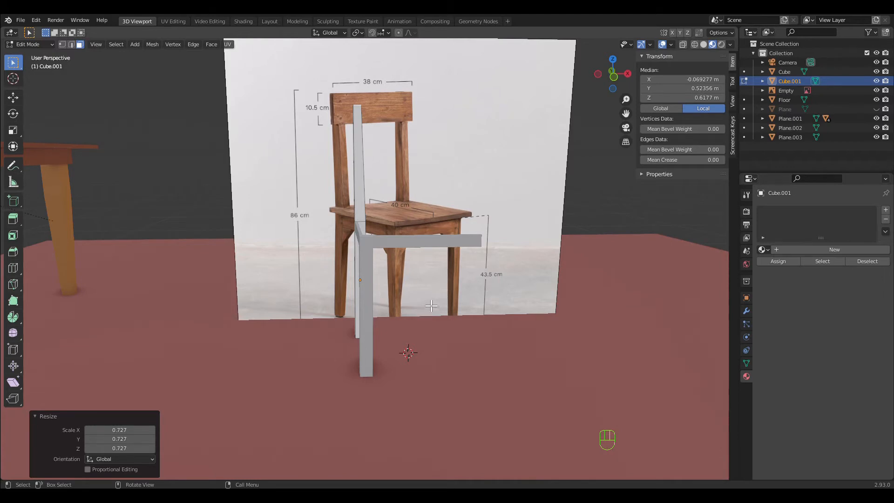
{"action": "middle_click_drag", "start_coordinate": [444, 304], "coordinate": [446, 303]}
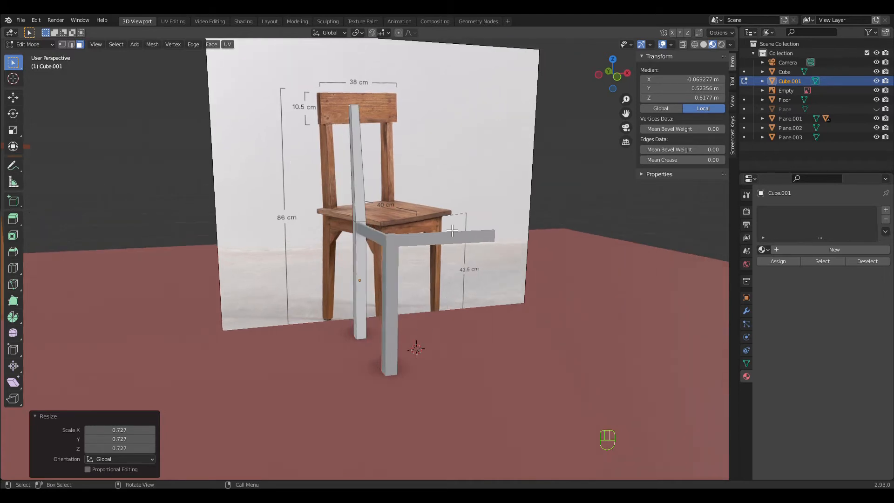
{"action": "key", "text": "Tab"}
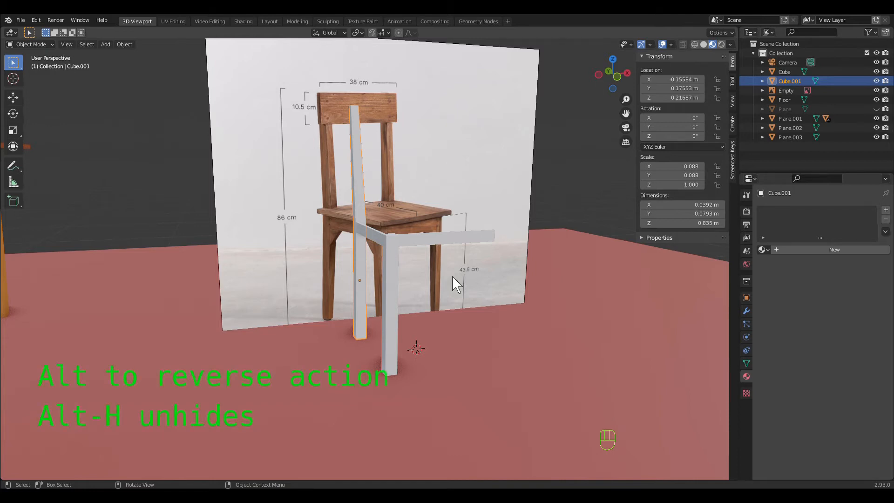
{"action": "key", "text": "alt+h"}
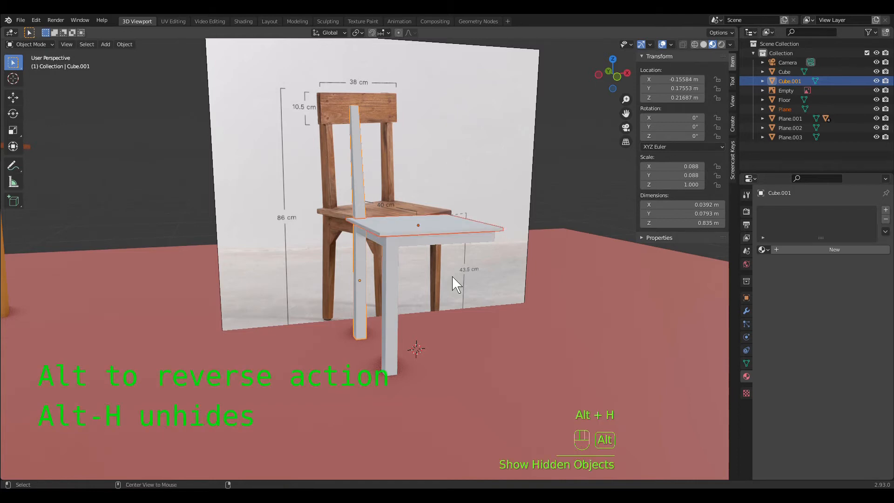
Add a Mirror modifier to the front leg.
{"action": "left_click", "coordinate": [489, 334]}
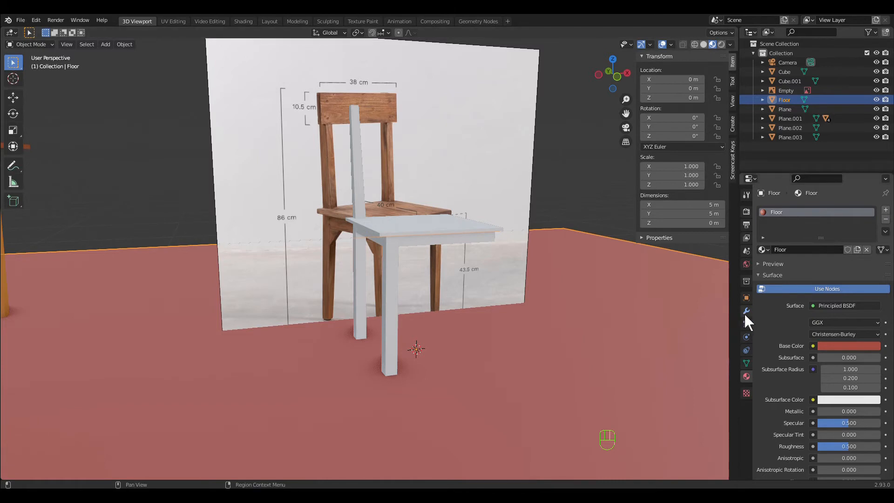
{"action": "left_click", "coordinate": [746, 297]}
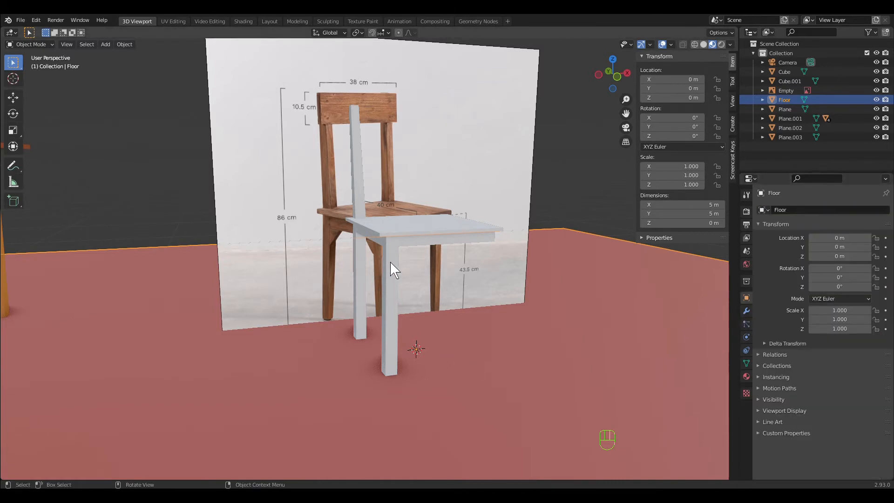
{"action": "left_click", "coordinate": [392, 294]}
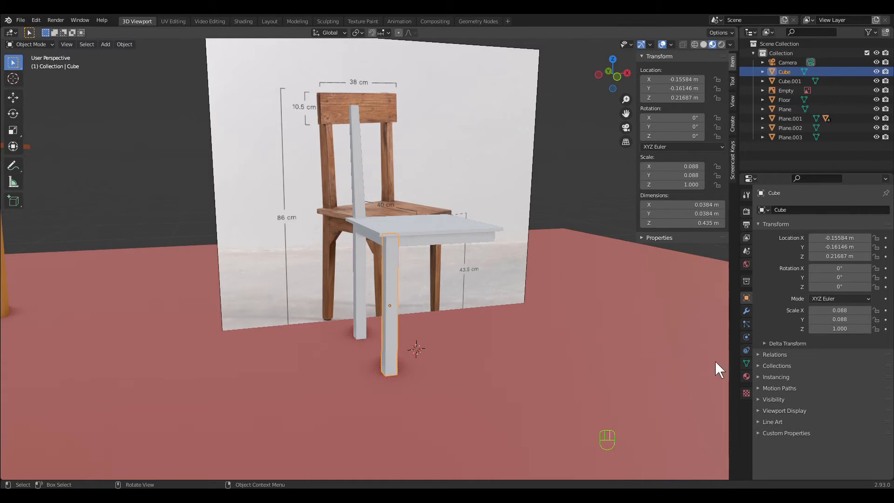
{"action": "left_click", "coordinate": [746, 311]}
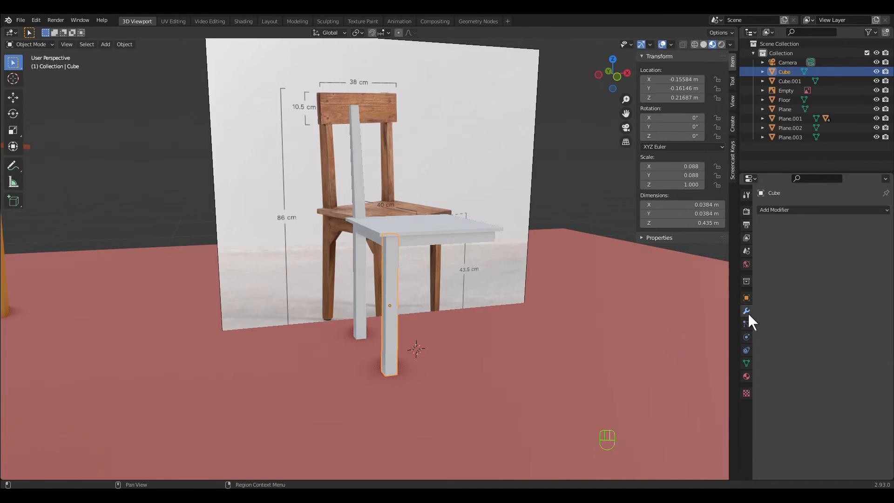
{"action": "left_click", "coordinate": [771, 210]}
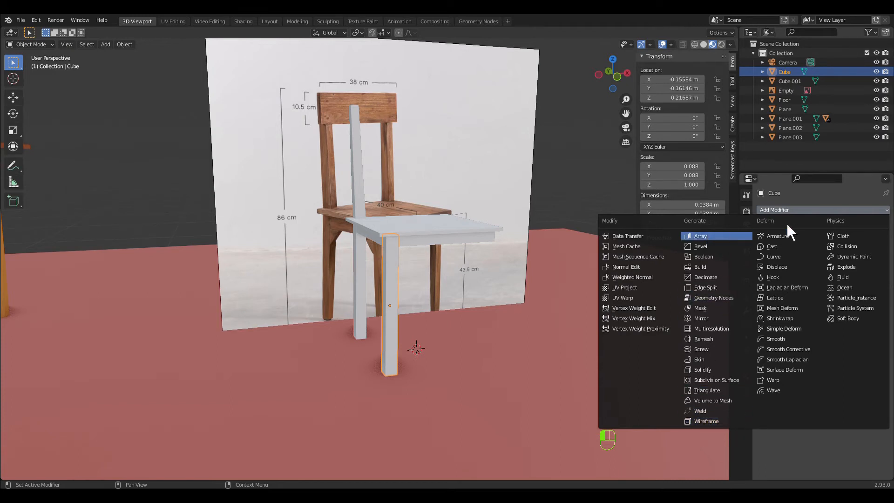
{"action": "left_click", "coordinate": [697, 321]}
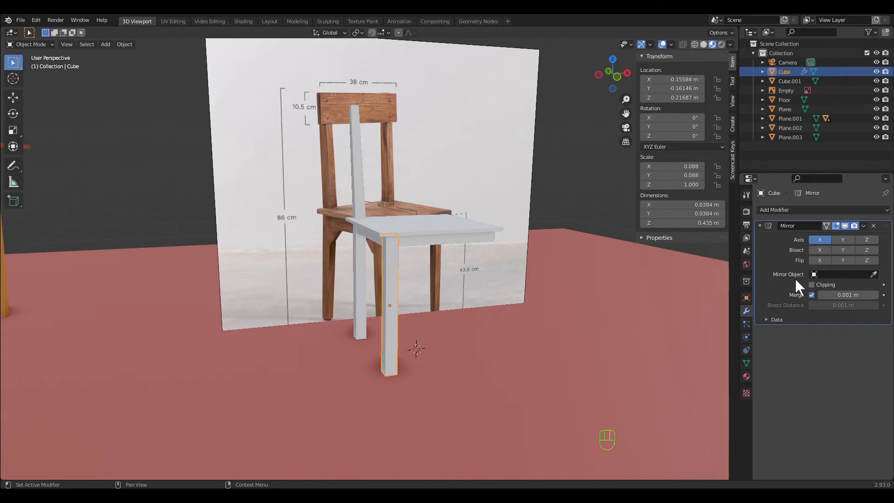
Set the chair seat as the mirror object for the front leg's Mirror modifier.
{"action": "left_click", "coordinate": [874, 275]}
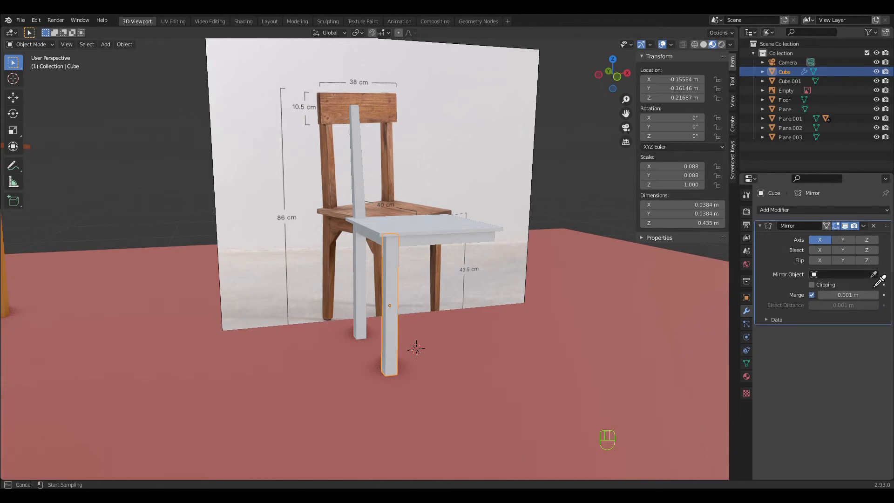
{"action": "left_click", "coordinate": [444, 232]}
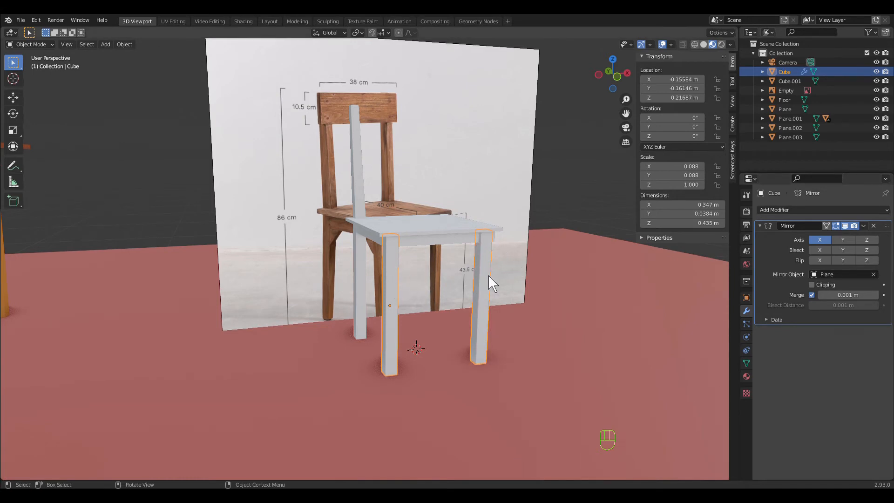
Add a Mirror modifier to the side rail under the seat, mirroring it on X about the chair seat.
{"action": "left_click", "coordinate": [371, 241]}
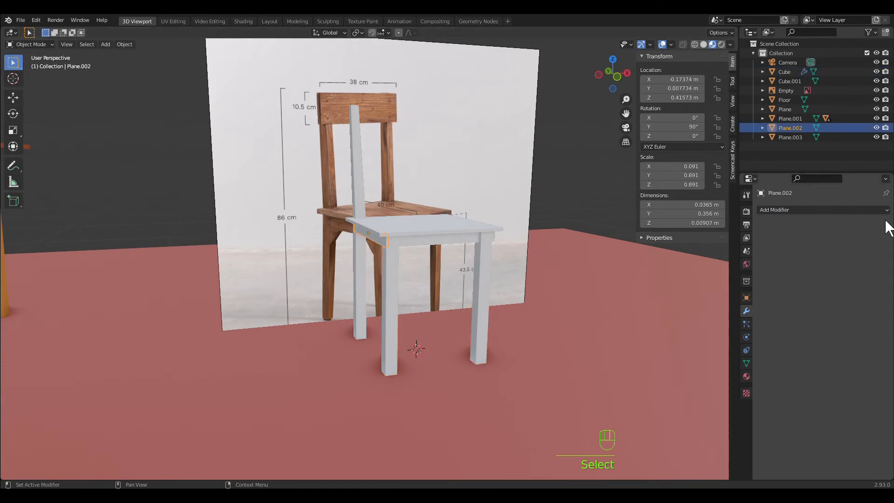
{"action": "left_click", "coordinate": [809, 210]}
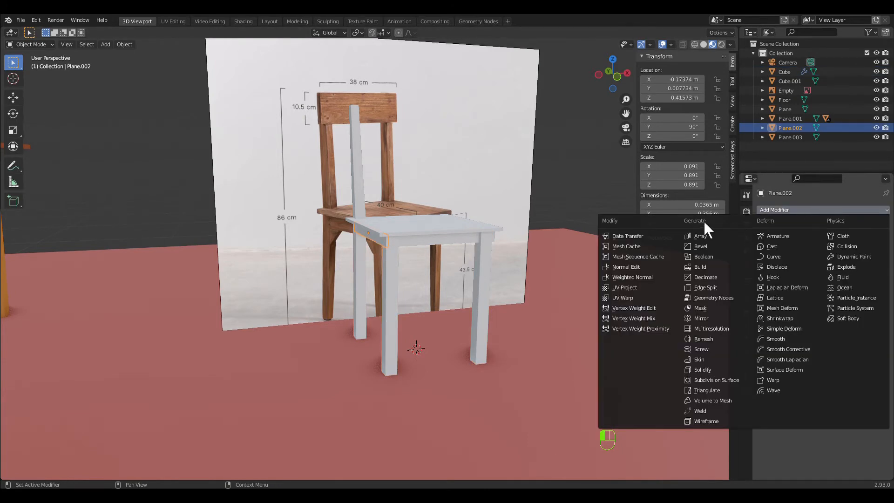
{"action": "left_click", "coordinate": [696, 318]}
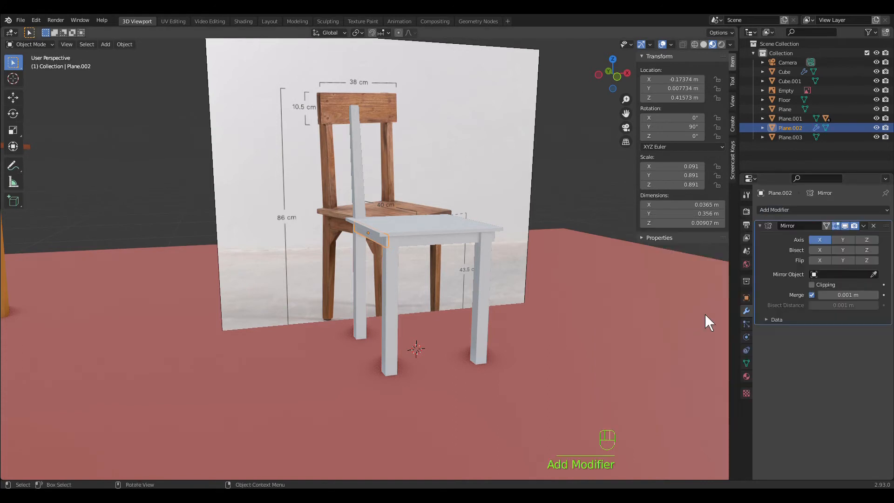
{"action": "left_click", "coordinate": [873, 274]}
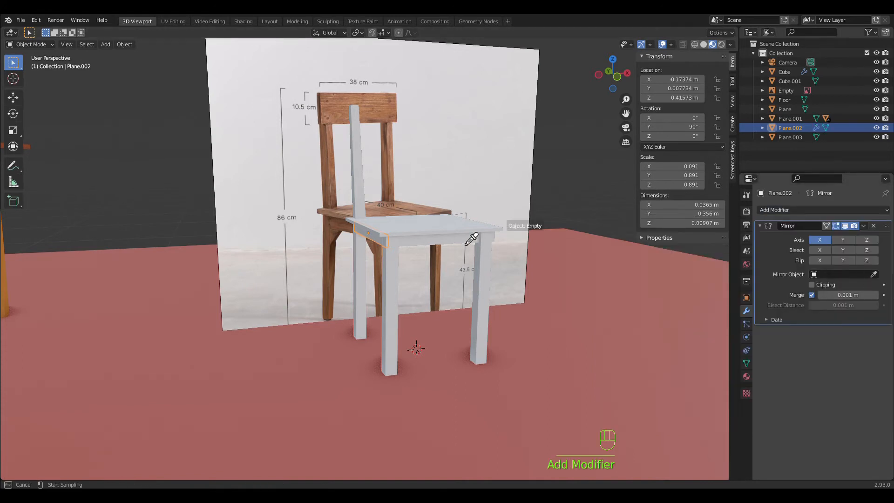
{"action": "left_click", "coordinate": [440, 235]}
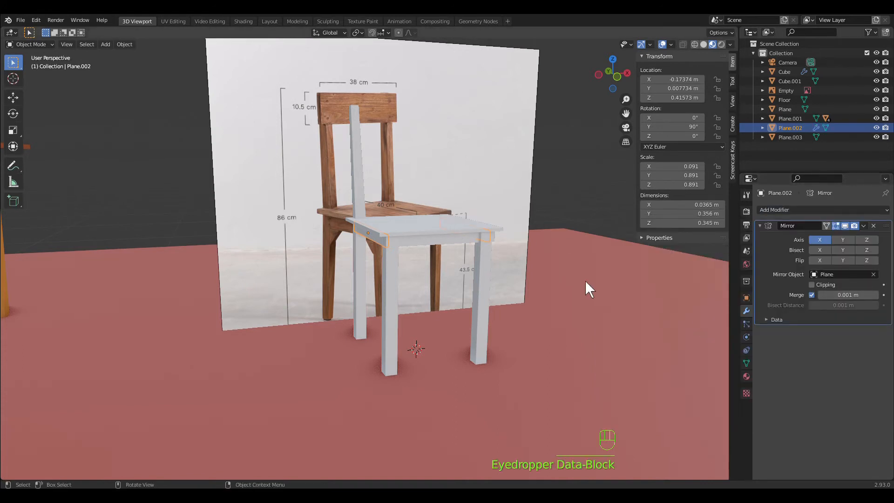
Mirror the rear leg with its backrest post on X, using the chair seat as the mirror object.
{"action": "left_click", "coordinate": [356, 265]}
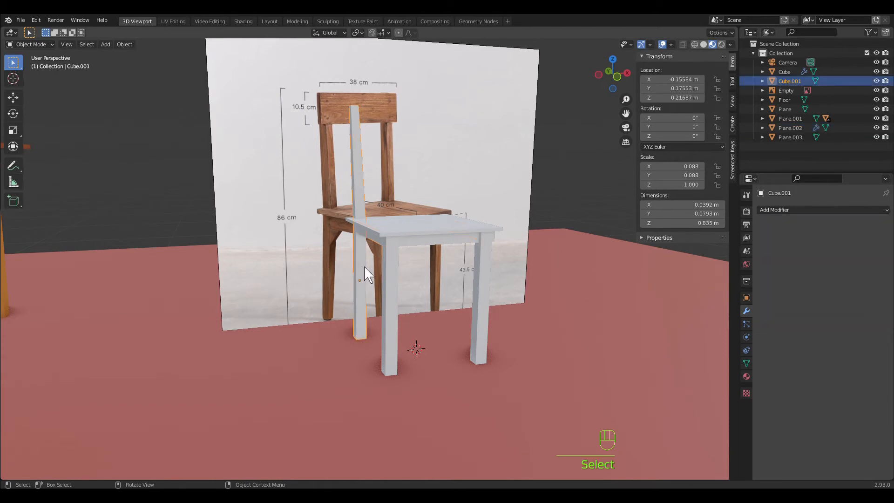
{"action": "left_click", "coordinate": [775, 209]}
{"action": "left_click", "coordinate": [705, 318]}
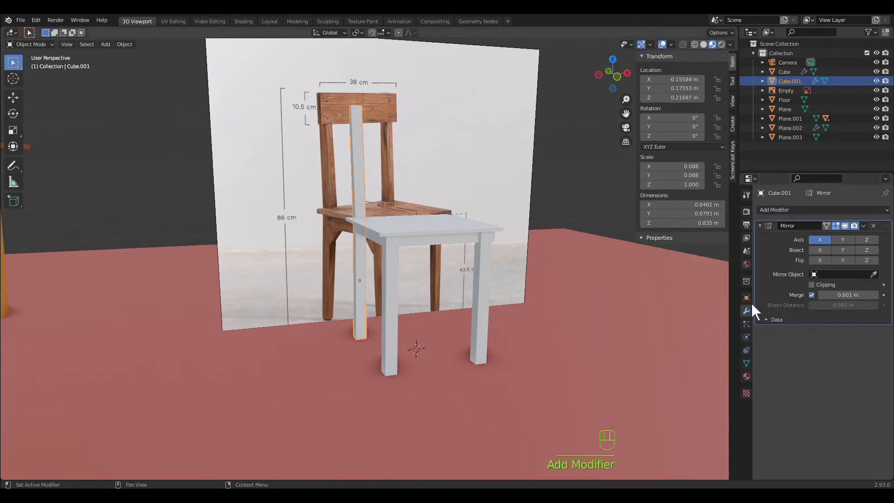
{"action": "left_click", "coordinate": [874, 275]}
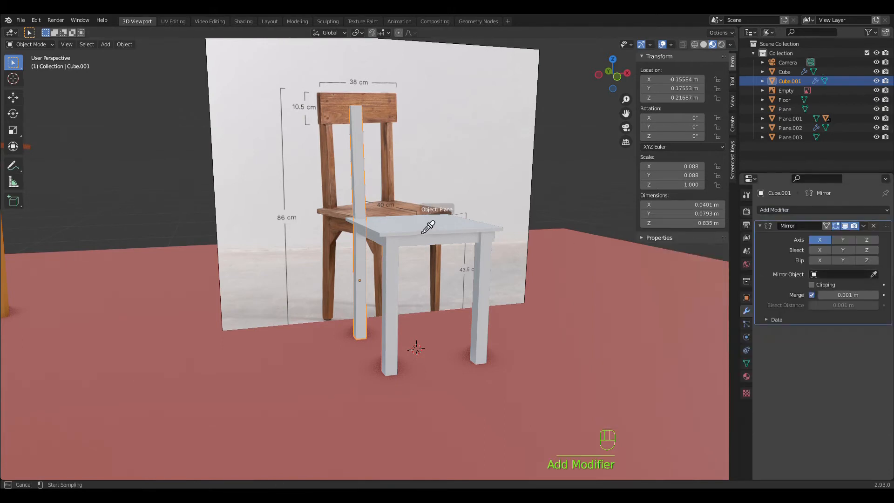
{"action": "left_click", "coordinate": [426, 226]}
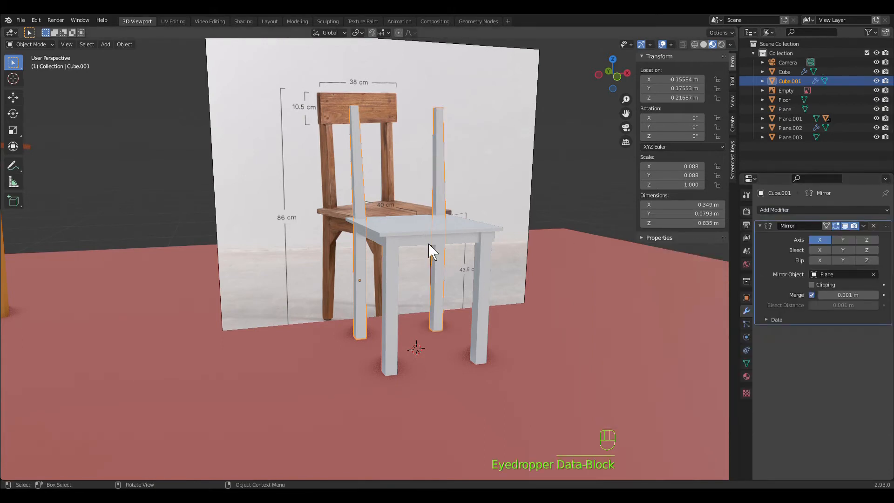
Add a Mirror modifier to the front rail under the seat, on the Y axis only, with the chair seat as mirror object.
{"action": "middle_click_drag", "start_coordinate": [533, 277], "coordinate": [556, 255]}
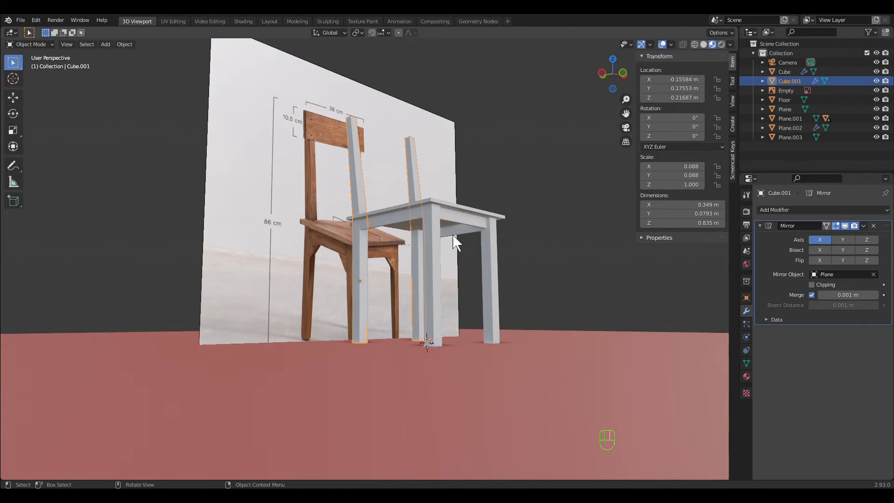
{"action": "left_click", "coordinate": [454, 219]}
{"action": "middle_click_drag", "start_coordinate": [559, 260], "coordinate": [537, 298]}
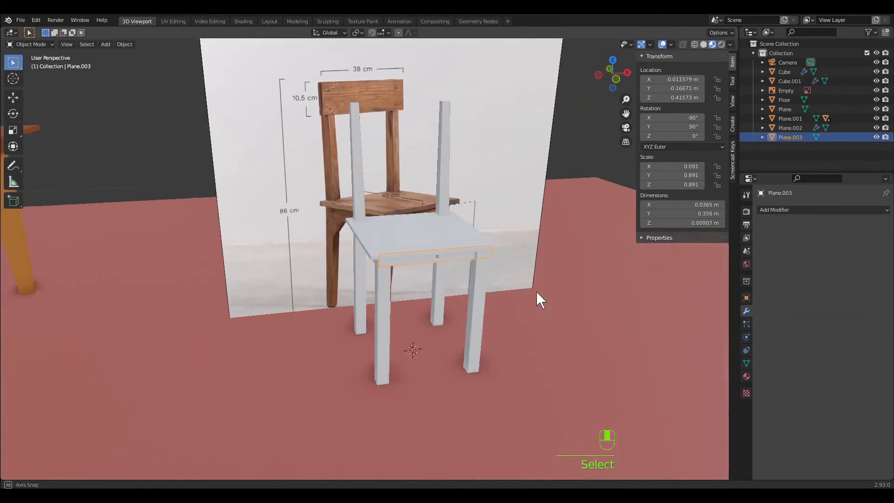
{"action": "left_click", "coordinate": [765, 210]}
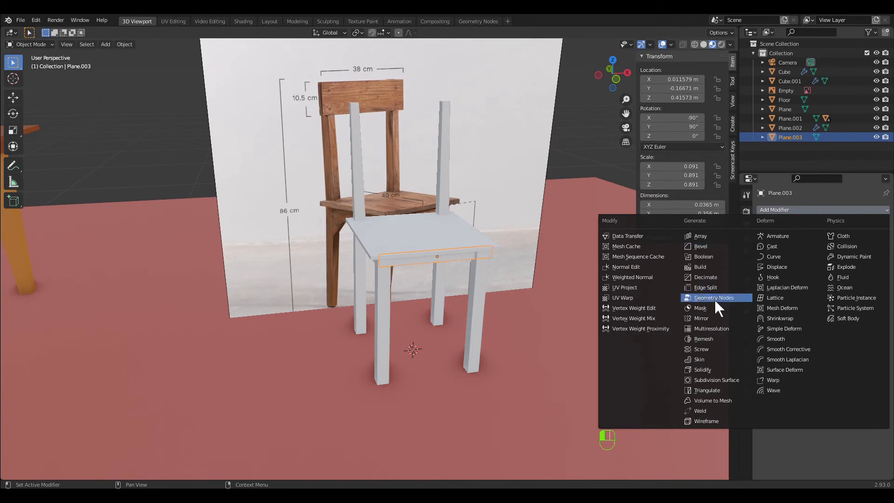
{"action": "left_click", "coordinate": [714, 318]}
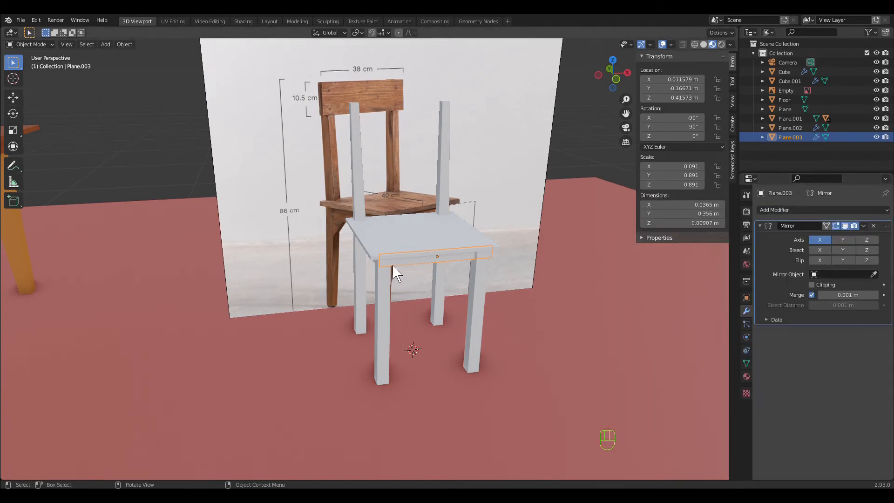
{"action": "left_click", "coordinate": [845, 241]}
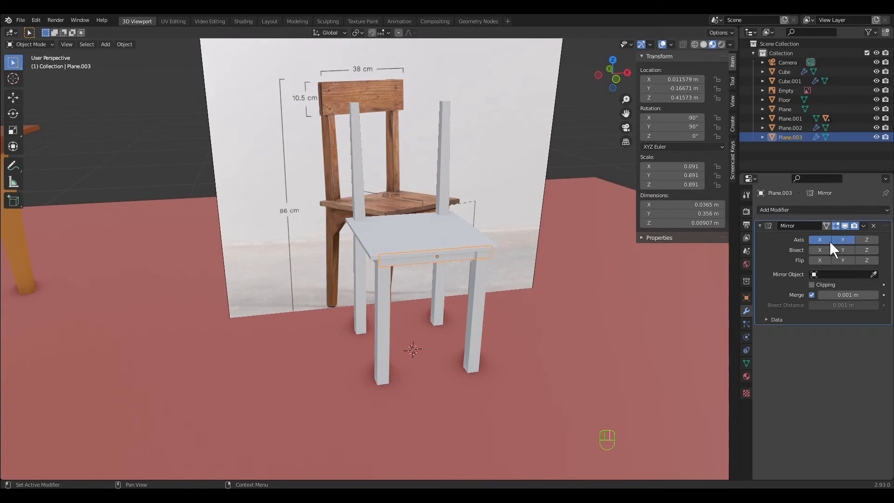
{"action": "left_click", "coordinate": [826, 241]}
{"action": "left_click", "coordinate": [864, 275]}
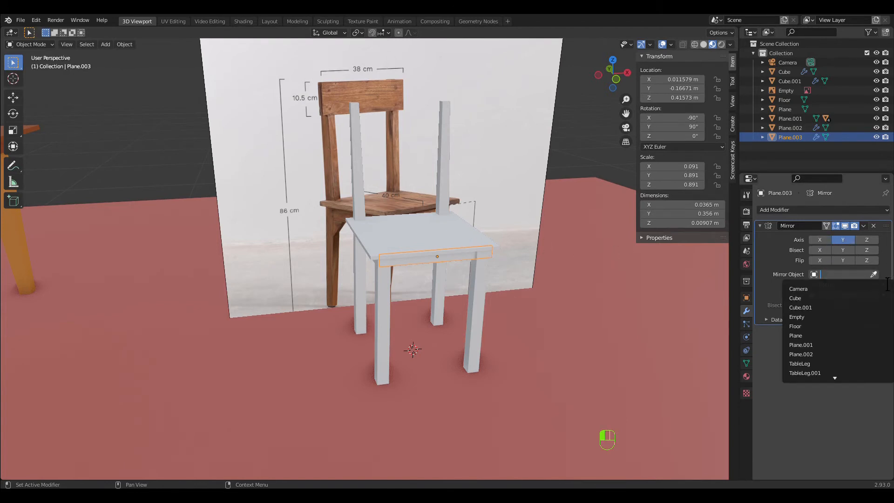
{"action": "left_click", "coordinate": [873, 274]}
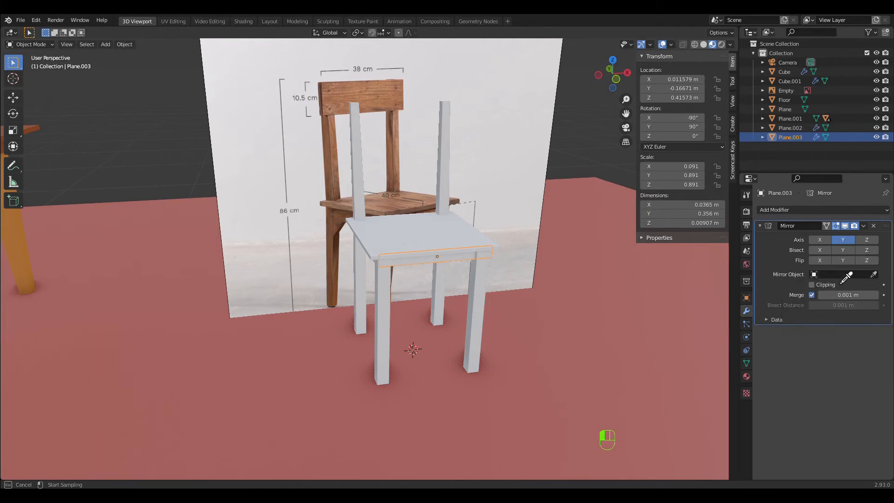
{"action": "left_click", "coordinate": [430, 236]}
{"action": "middle_click_drag", "start_coordinate": [547, 303], "coordinate": [531, 288]}
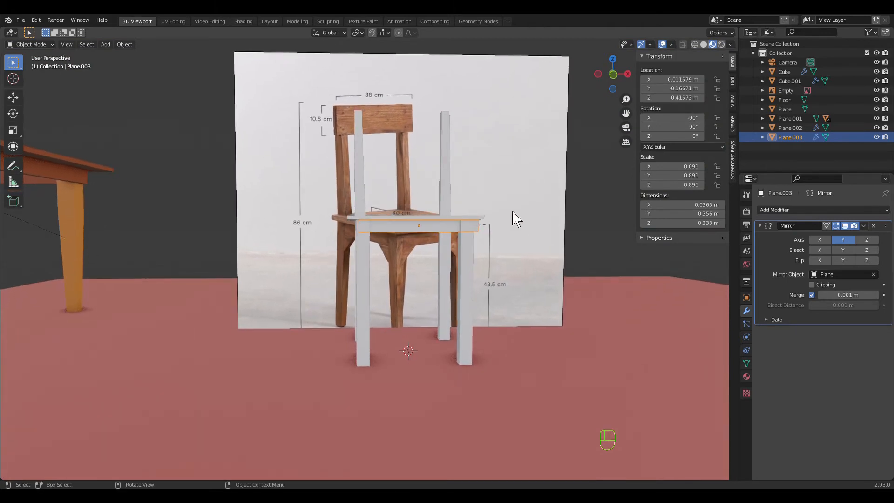
Edit the backrest post's mesh, shifting its top face about 0.0122 m along X so the mirrored posts lean inward slightly.
{"action": "middle_click_drag", "start_coordinate": [529, 220], "coordinate": [523, 234]}
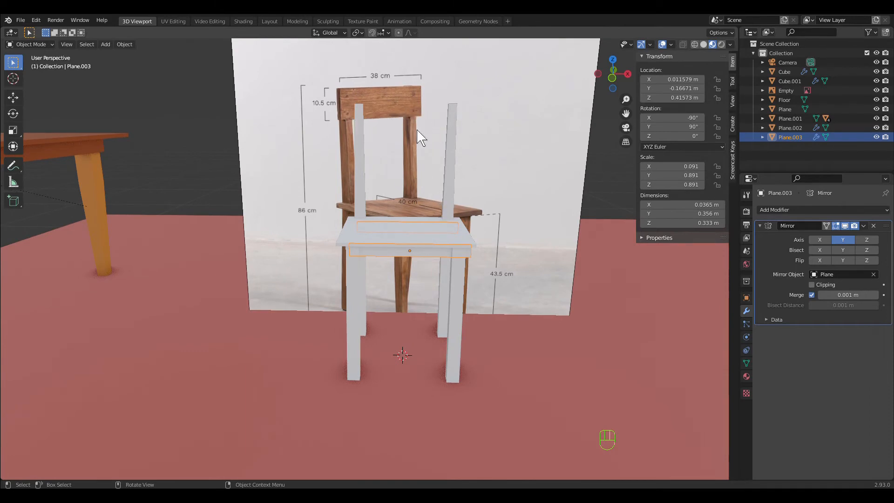
{"action": "left_click", "coordinate": [366, 138]}
{"action": "middle_click_drag", "start_coordinate": [493, 159], "coordinate": [531, 201]}
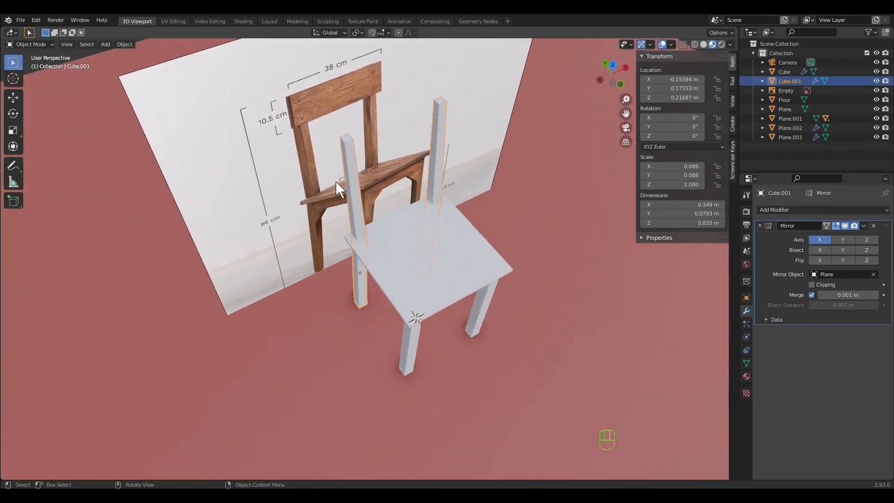
{"action": "key", "text": "Tab"}
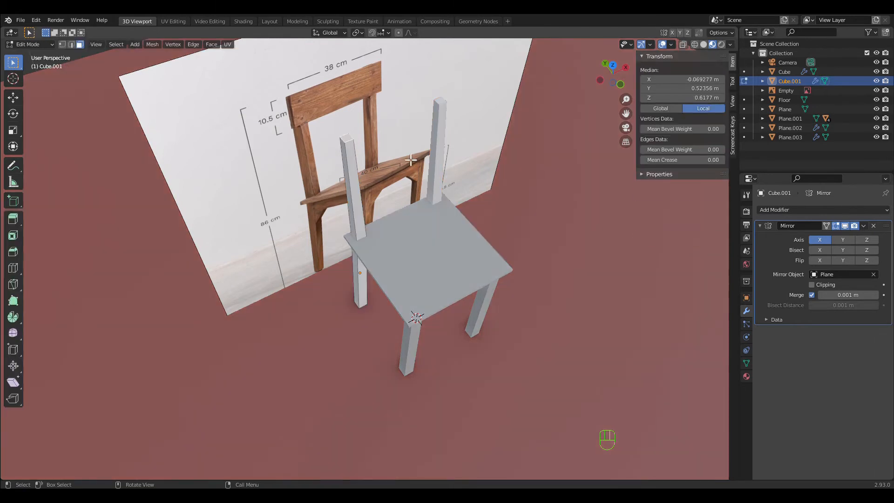
{"action": "key", "text": "g"}
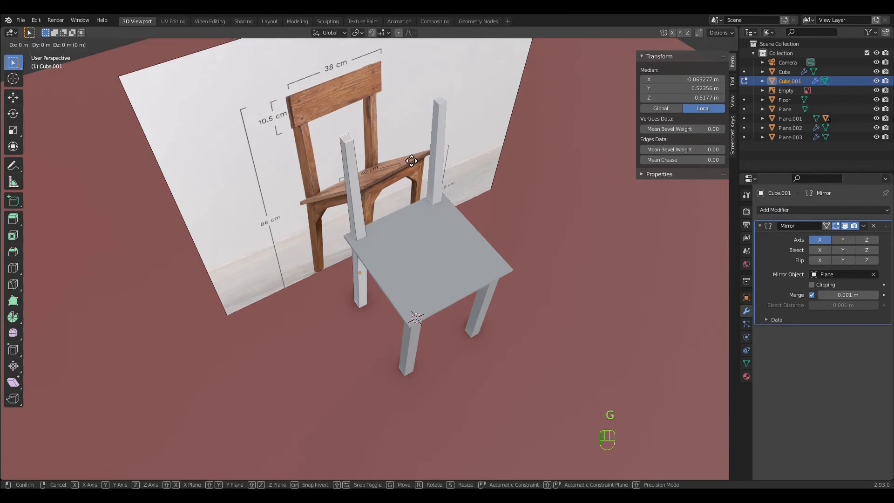
{"action": "key", "text": "x"}
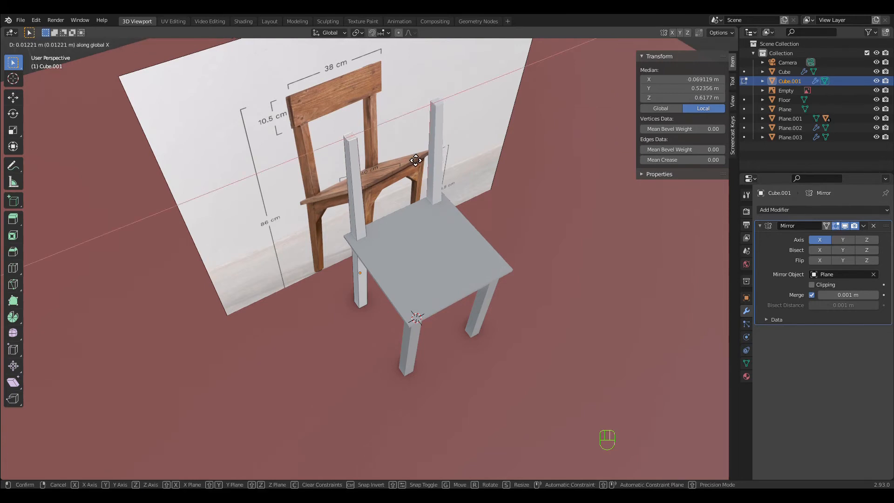
{"action": "left_click", "coordinate": [416, 161]}
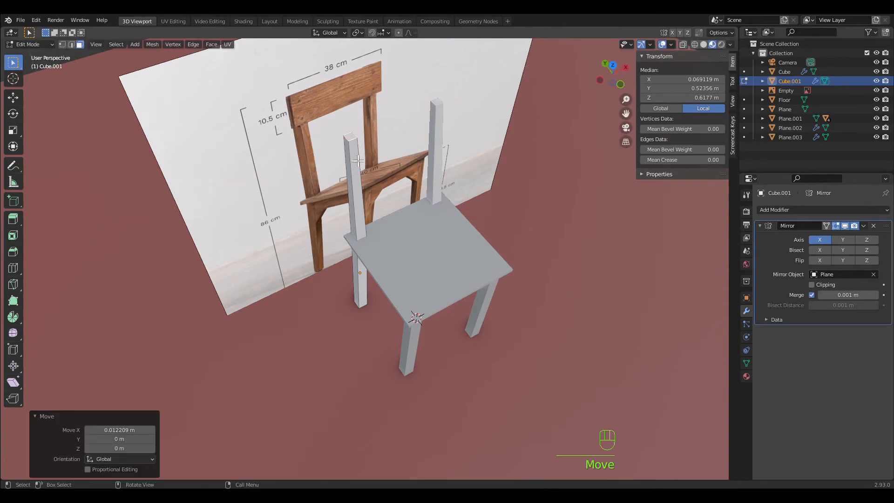
{"action": "middle_click_drag", "start_coordinate": [534, 218], "coordinate": [492, 175]}
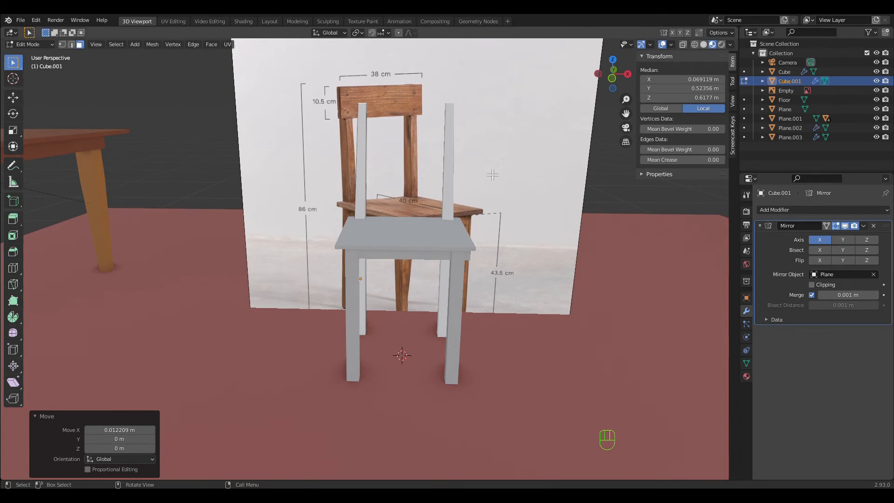
{"action": "key", "text": "Tab"}
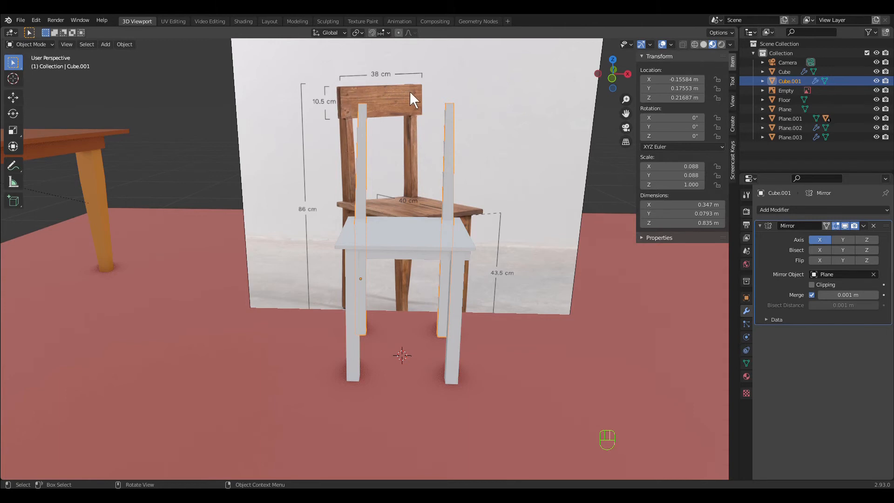
Add a plane mesh for the backrest panel and raise it about 0.807 m along Z, near the tops of the posts.
{"action": "left_click", "coordinate": [109, 43]}
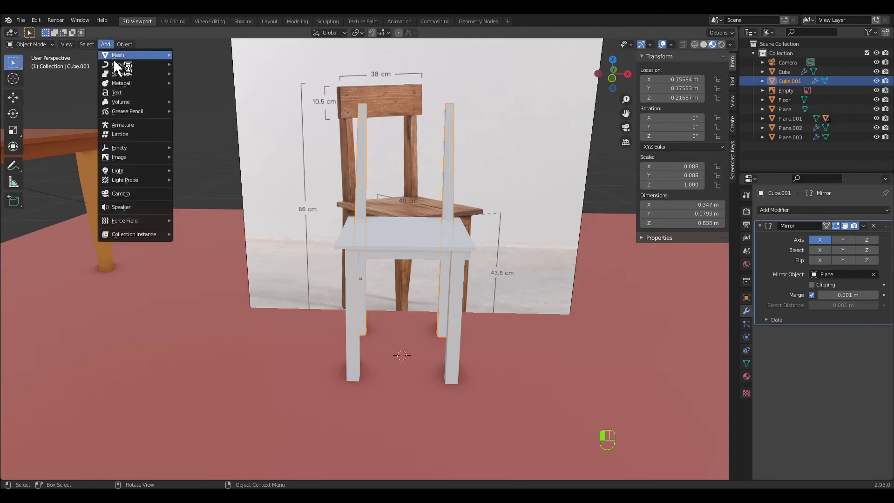
{"action": "mouse_move", "coordinate": [114, 56]}
{"action": "left_click", "coordinate": [199, 54]}
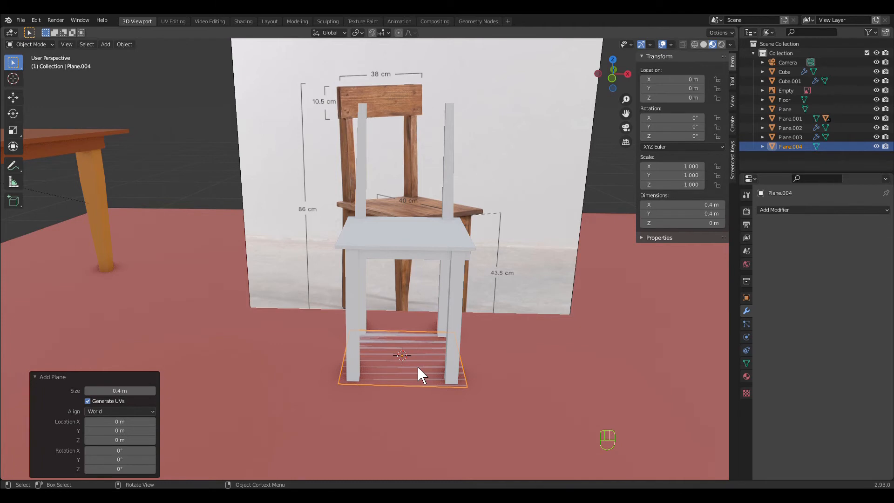
{"action": "key", "text": "g"}
{"action": "key", "text": "z"}
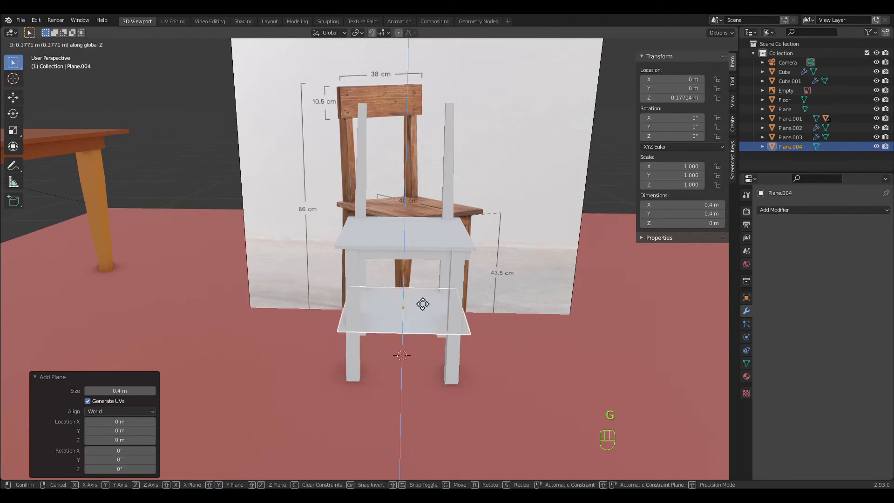
{"action": "left_click", "coordinate": [433, 129]}
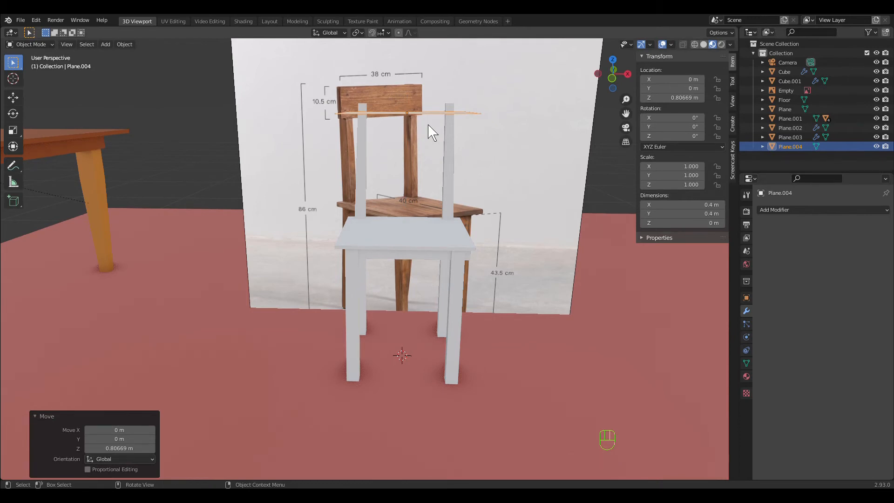
Rotate the backrest plane 90° about X to stand upright and scale it to about 0.254 along Z.
{"action": "type", "text": "rx90"}
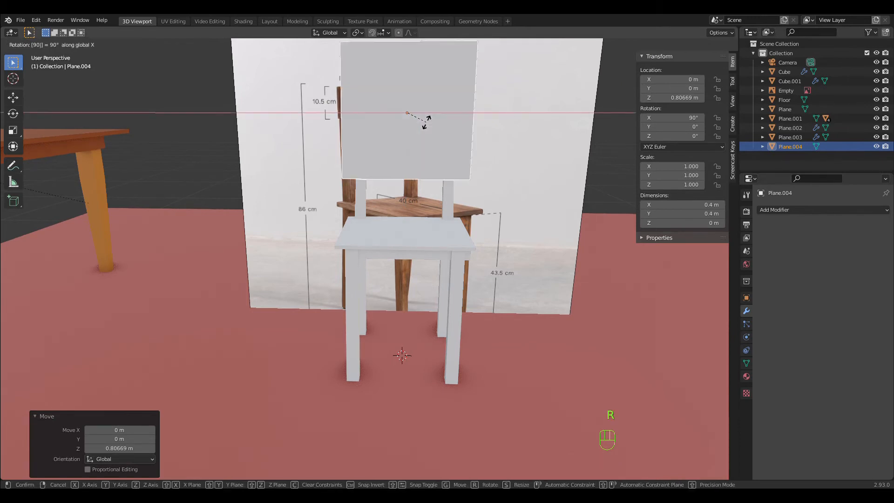
{"action": "left_click", "coordinate": [428, 125]}
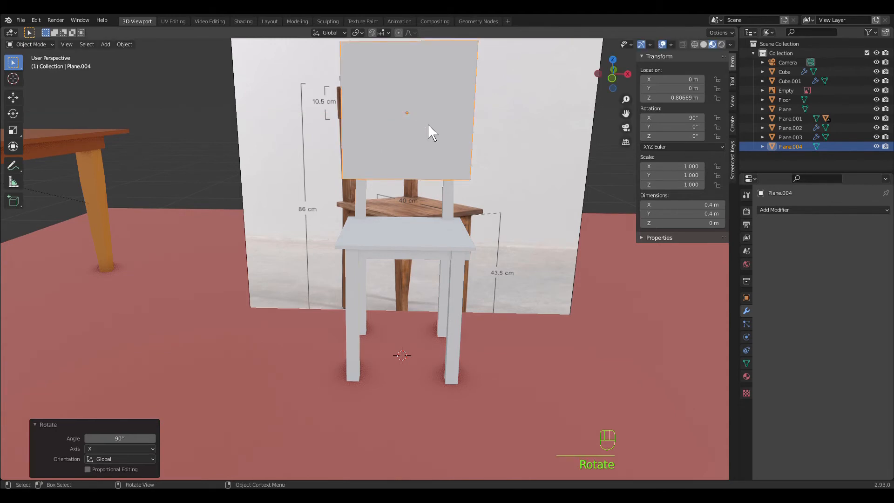
{"action": "key", "text": "s"}
{"action": "key", "text": "z"}
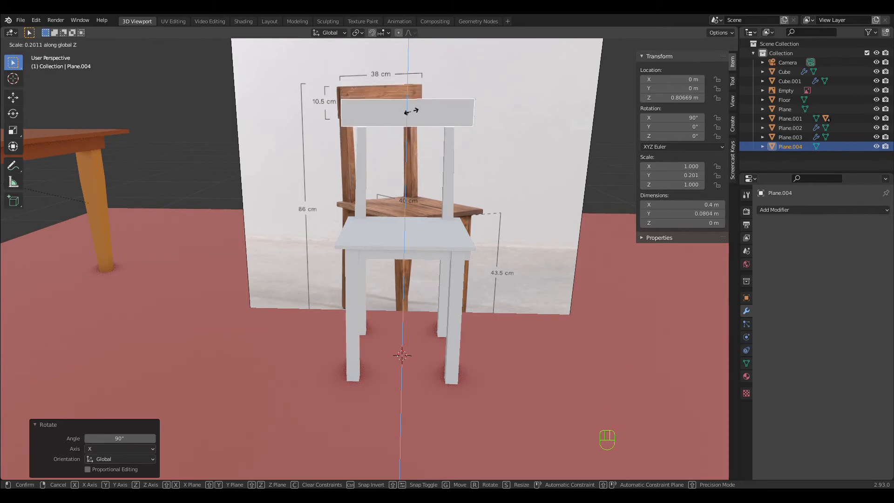
{"action": "left_click", "coordinate": [413, 112]}
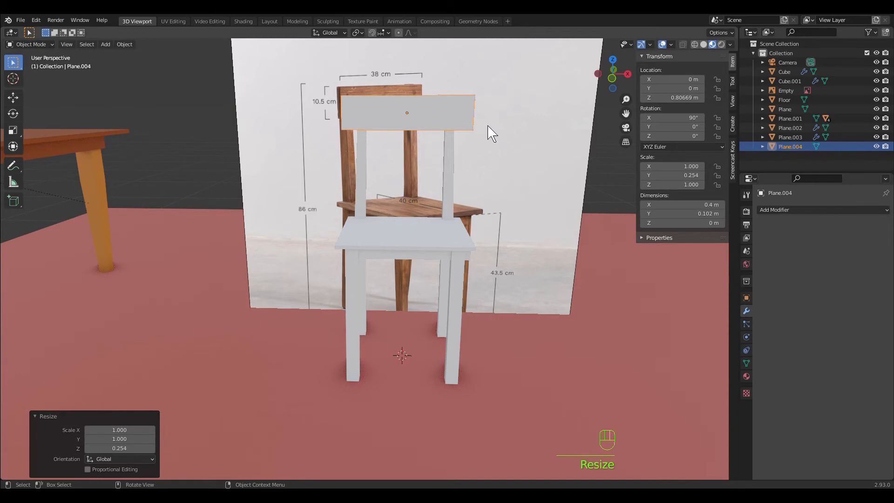
Scale the backrest panel to about 0.834 along X so its width matches the two posts.
{"action": "key", "text": "s"}
{"action": "key", "text": "x"}
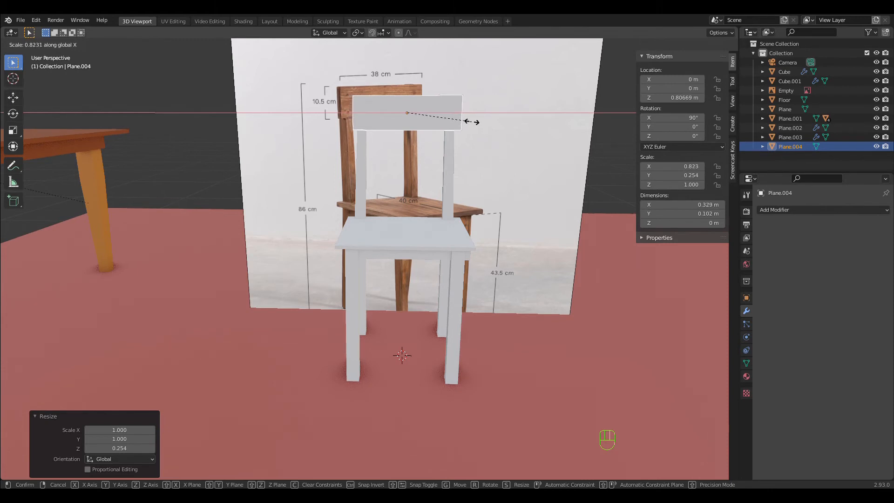
{"action": "left_click", "coordinate": [474, 122]}
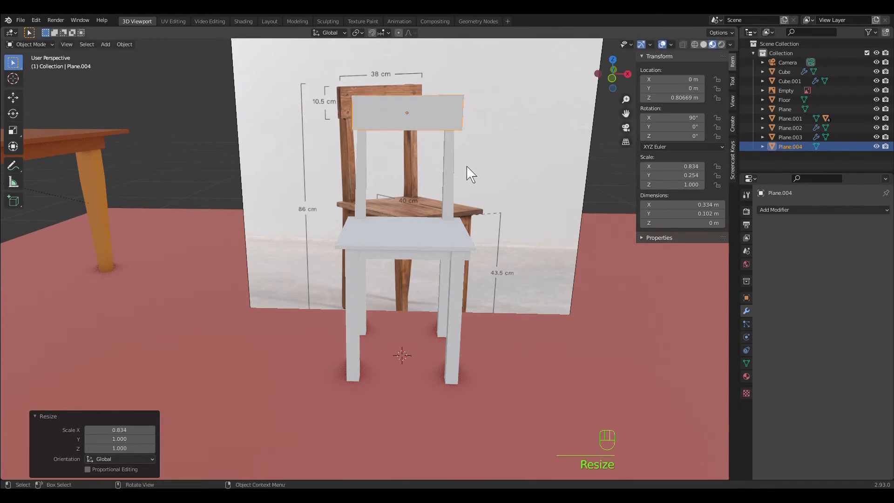
Extrude the backrest panel's face about -0.0094 m along Y to give it thickness.
{"action": "middle_click_drag", "start_coordinate": [522, 187], "coordinate": [609, 187]}
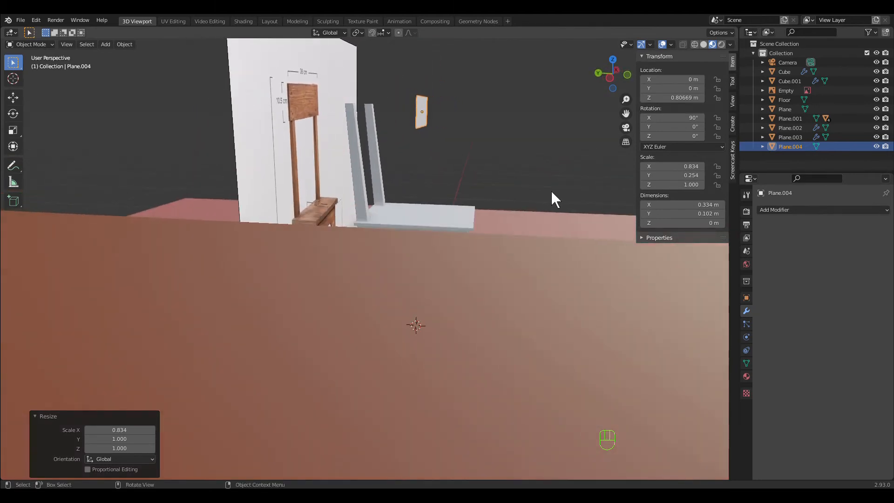
{"action": "key", "text": "grave"}
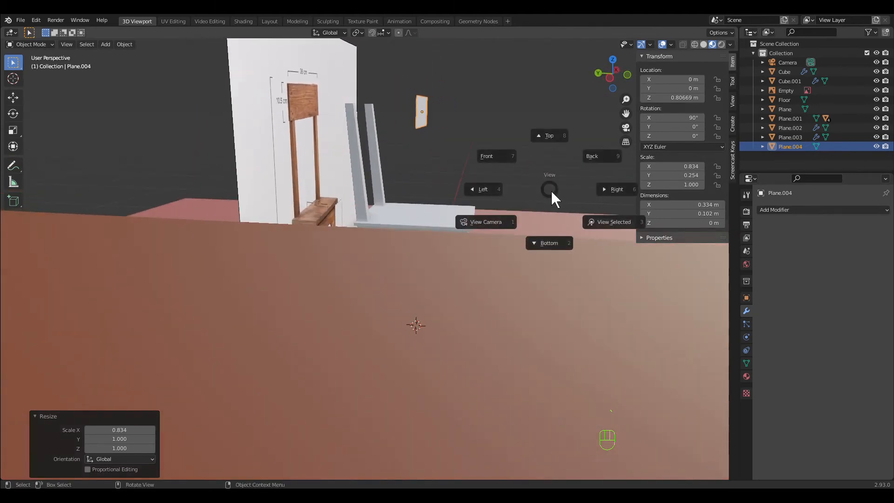
{"action": "key", "text": "4"}
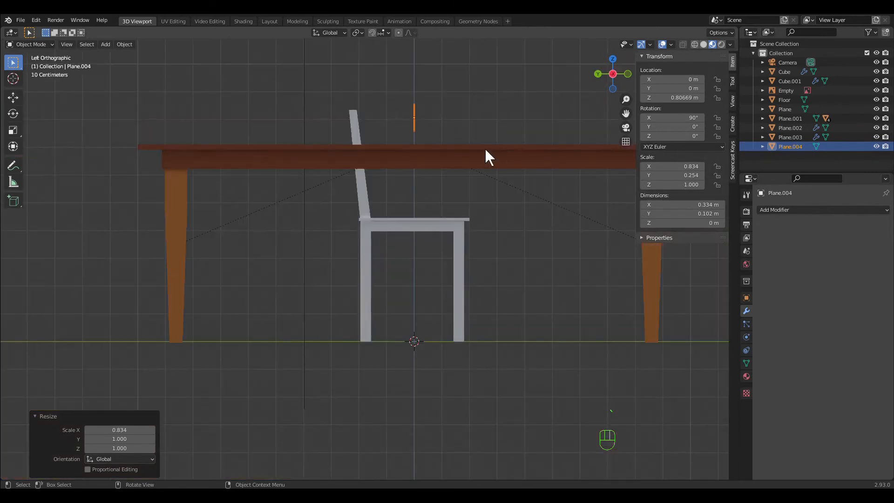
{"action": "scroll", "coordinate": [503, 175], "scroll_direction": "up", "scroll_amount": 2}
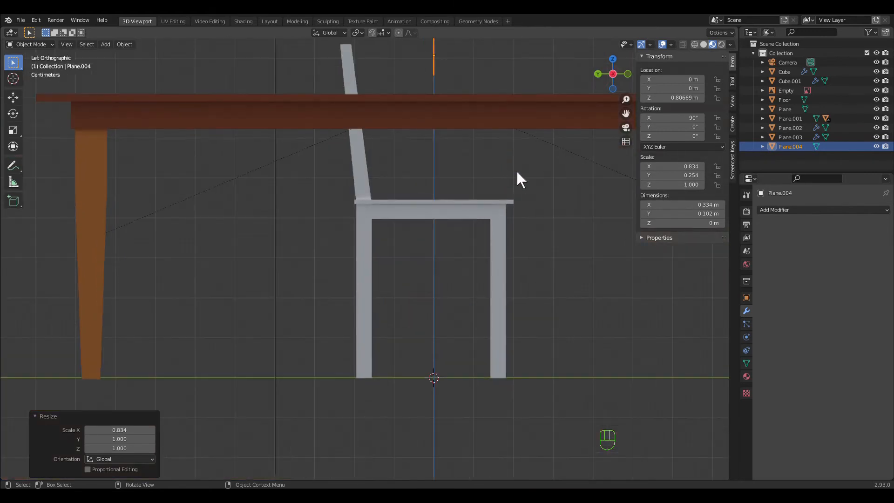
{"action": "middle_click_drag", "start_coordinate": [522, 173], "coordinate": [496, 324], "text": "shift"}
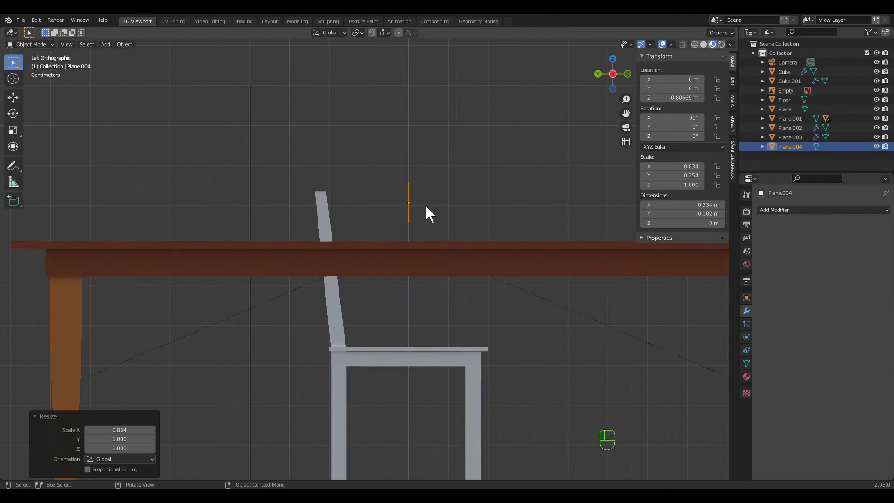
{"action": "key", "text": "Tab"}
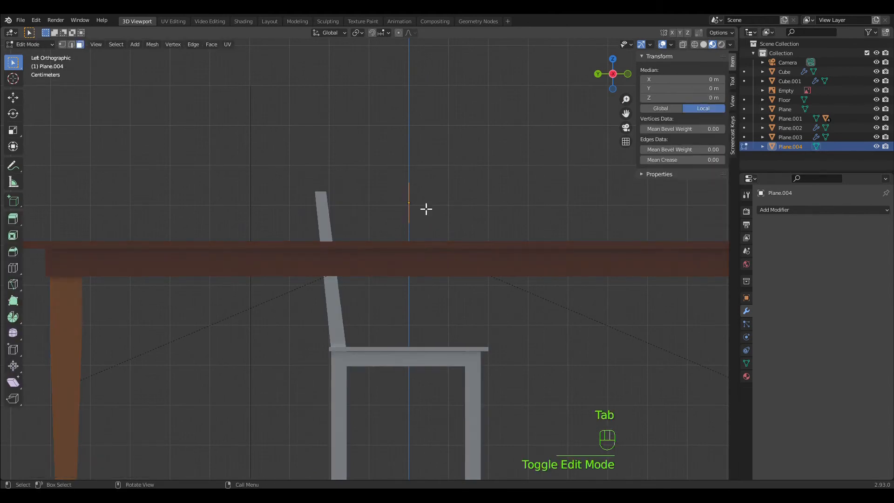
{"action": "key", "text": "3"}
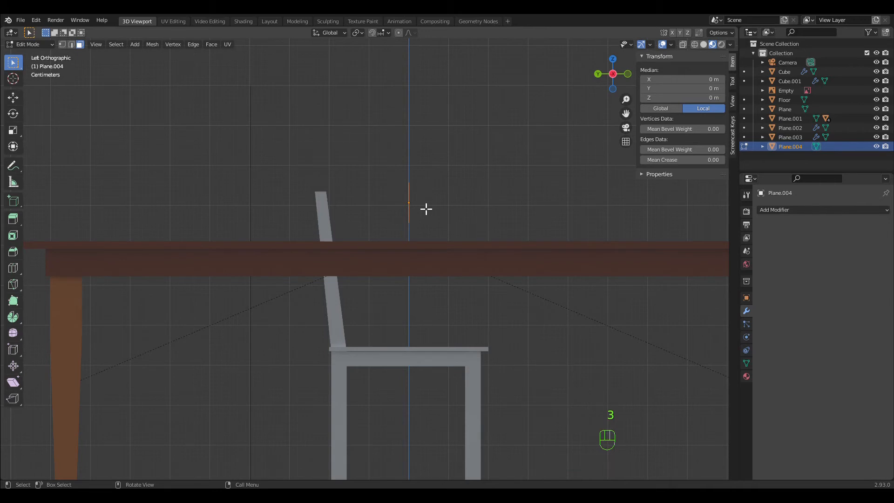
{"action": "right_click", "coordinate": [426, 209]}
{"action": "left_click", "coordinate": [423, 207]}
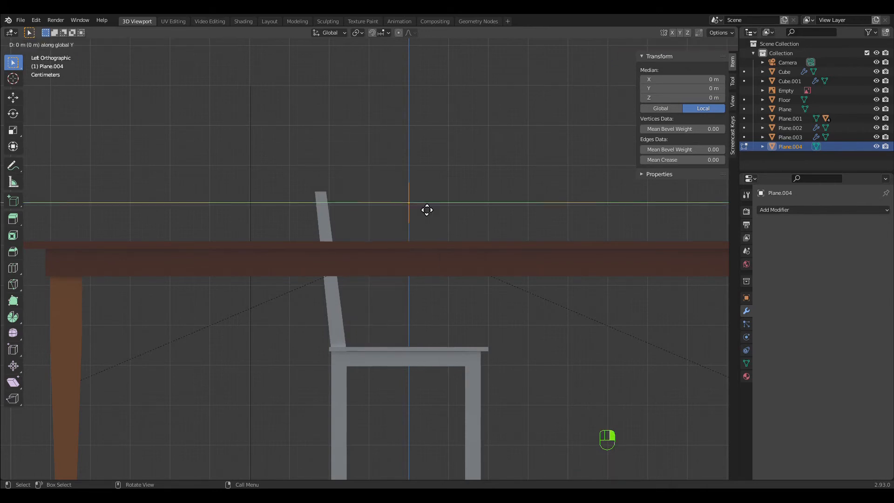
{"action": "key", "text": "y"}
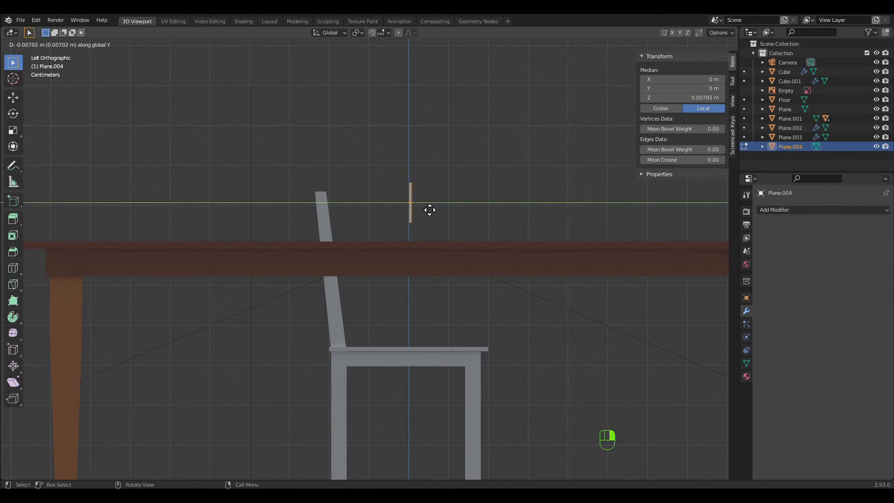
{"action": "left_click", "coordinate": [429, 210]}
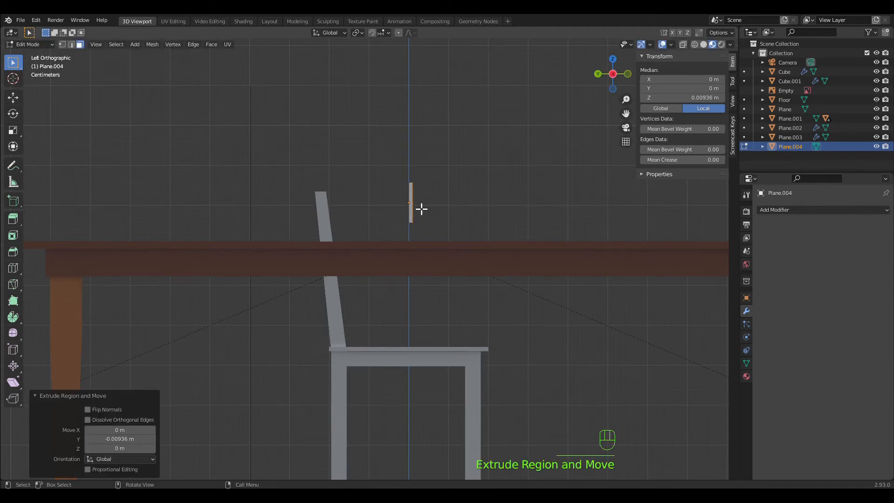
{"action": "key", "text": "g"}
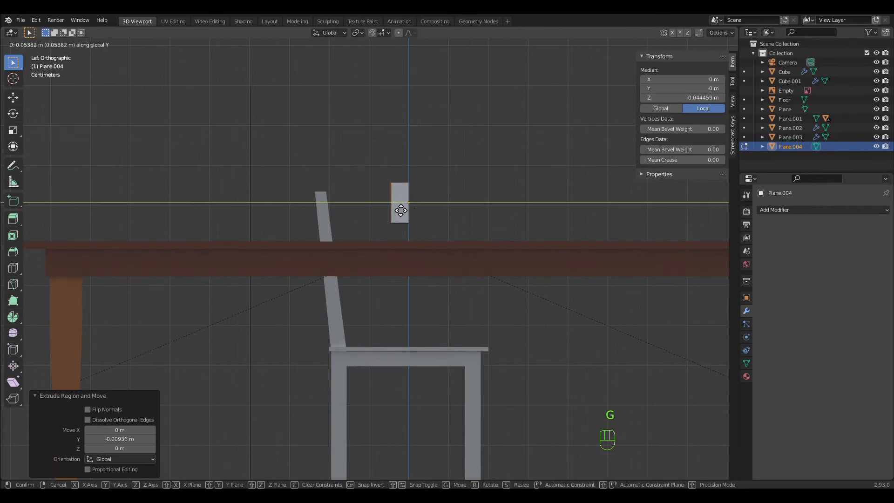
{"action": "right_click", "coordinate": [402, 210]}
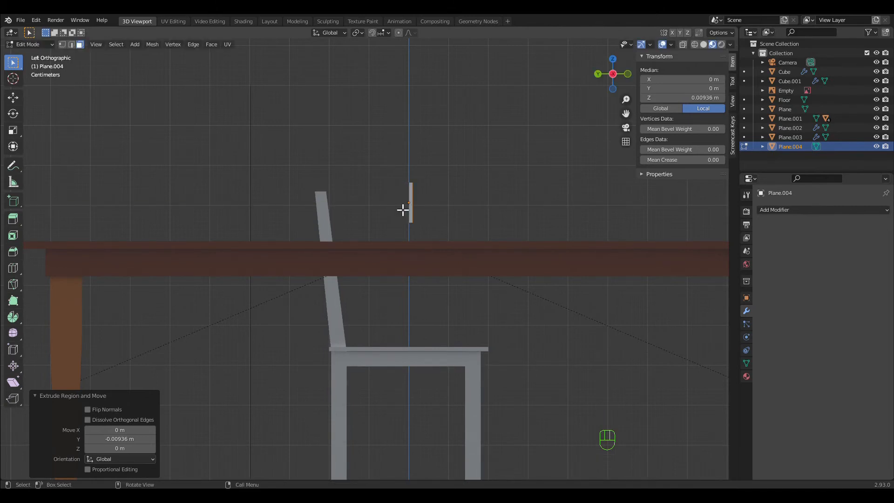
Move the whole backrest panel about 0.192 m along Y toward the backrest posts.
{"action": "key", "text": "Tab"}
{"action": "key", "text": "g"}
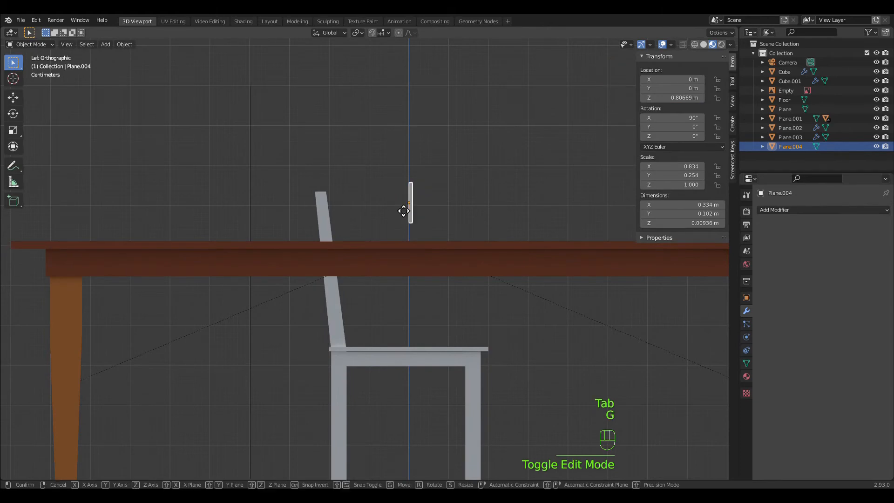
{"action": "key", "text": "y"}
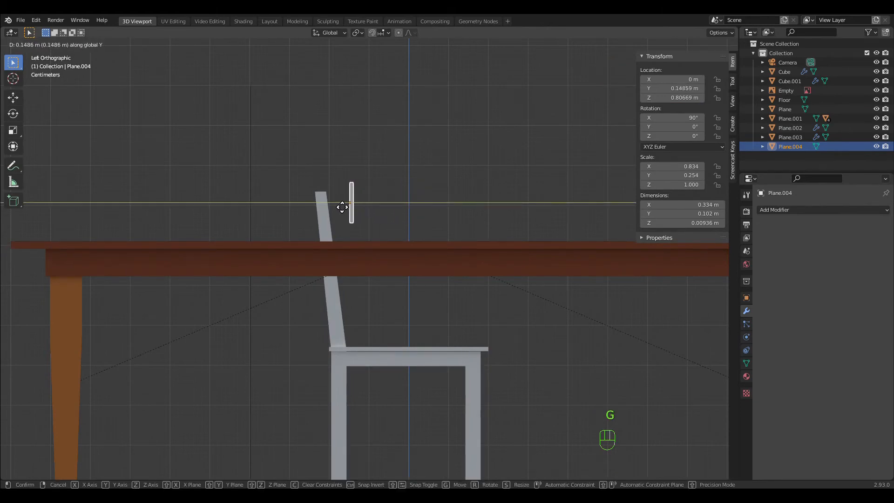
{"action": "left_click", "coordinate": [322, 200]}
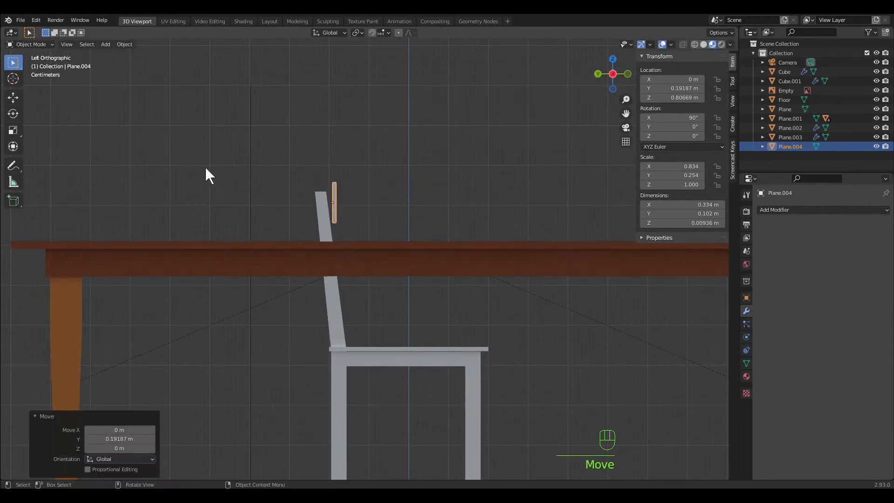
Tilt the backrest panel about -5.3° around X to follow the posts and shift it about 0.0105 m along Y against them.
{"action": "left_click", "coordinate": [14, 114]}
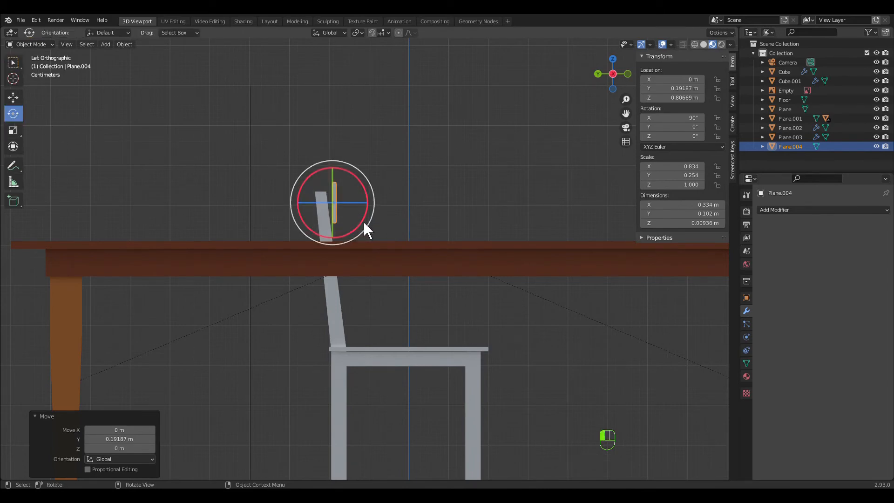
{"action": "left_click_drag", "start_coordinate": [364, 222], "coordinate": [367, 219]}
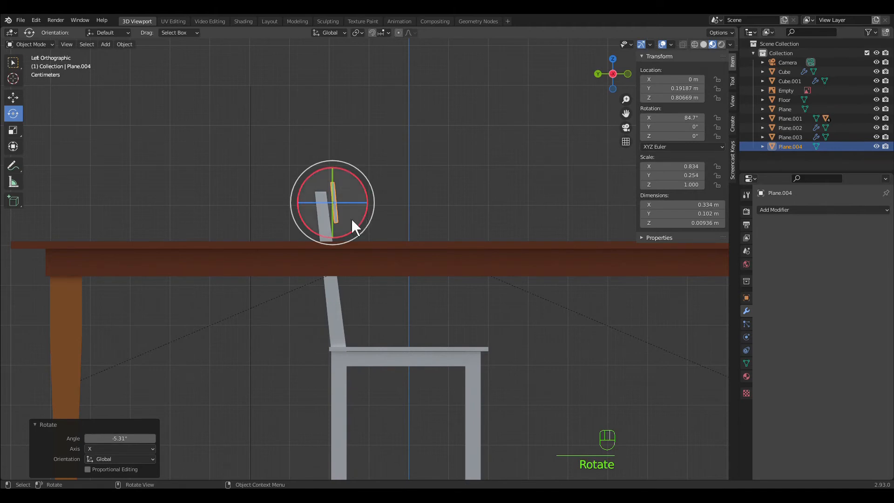
{"action": "left_click", "coordinate": [13, 63]}
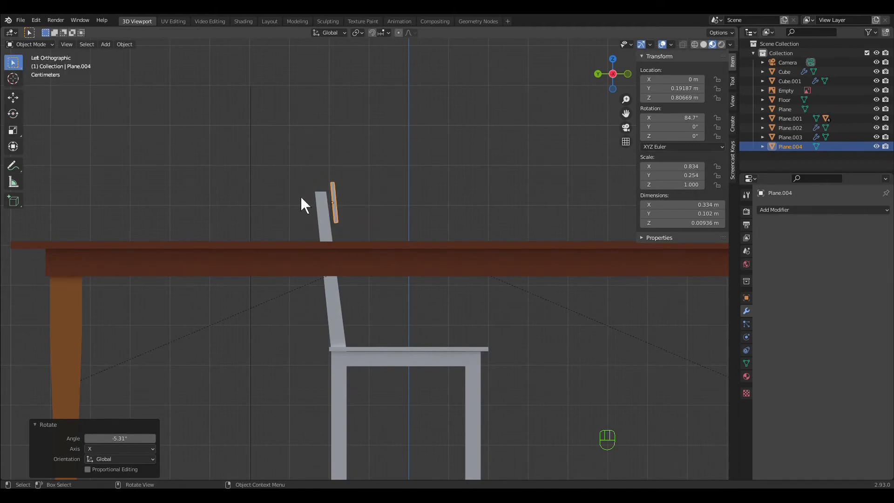
{"action": "key", "text": "g"}
{"action": "key", "text": "y"}
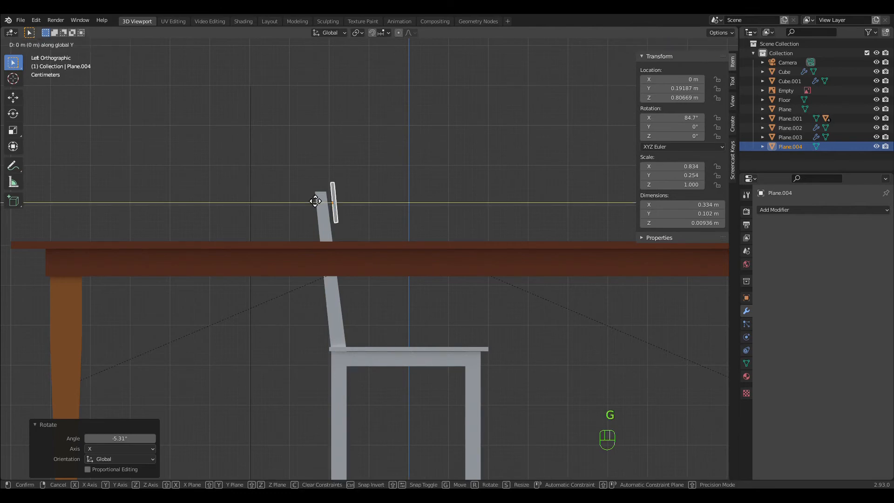
{"action": "left_click", "coordinate": [311, 201]}
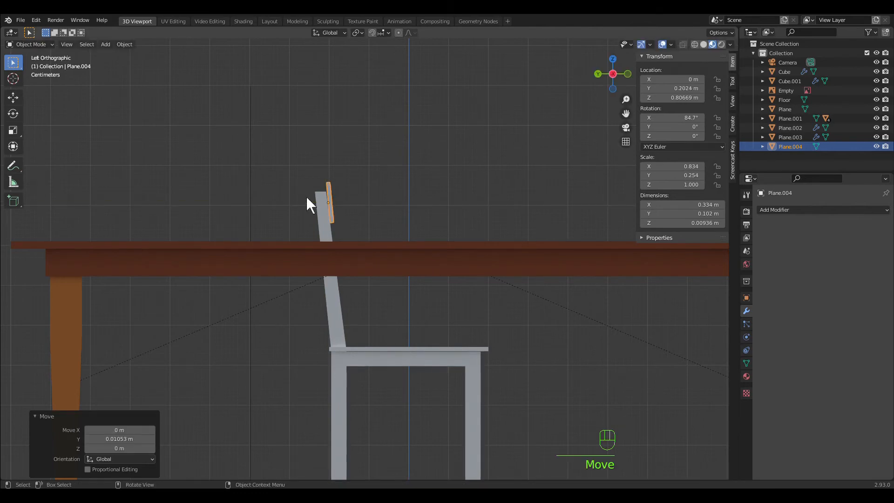
Delete the chair reference image standing behind the model.
{"action": "middle_click_drag", "start_coordinate": [578, 337], "coordinate": [461, 331]}
{"action": "scroll", "coordinate": [461, 331], "scroll_direction": "down", "scroll_amount": 4}
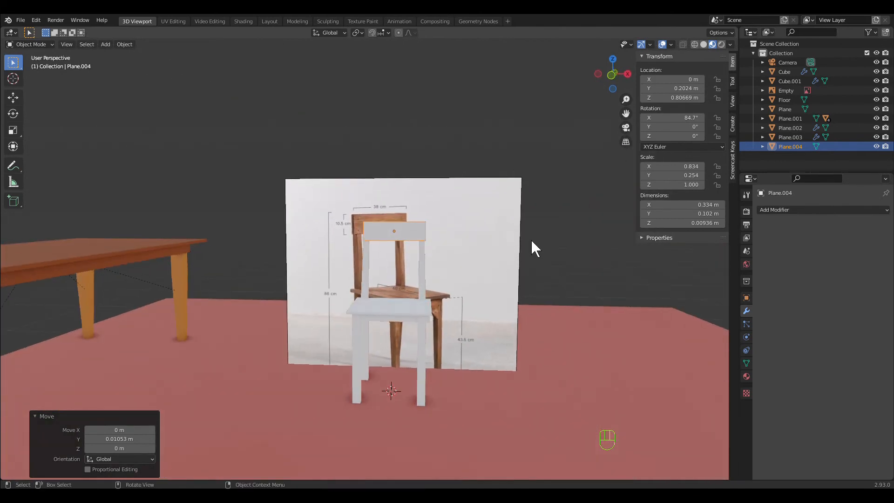
{"action": "left_click", "coordinate": [472, 229]}
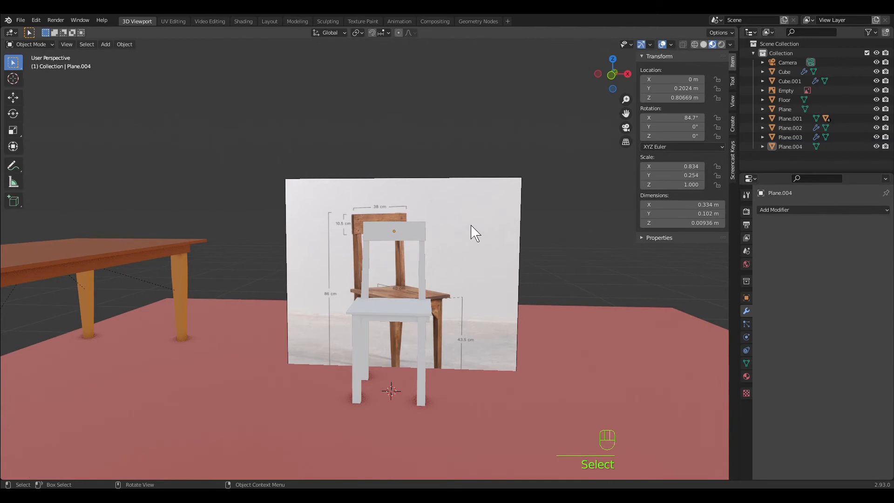
{"action": "left_click", "coordinate": [476, 230]}
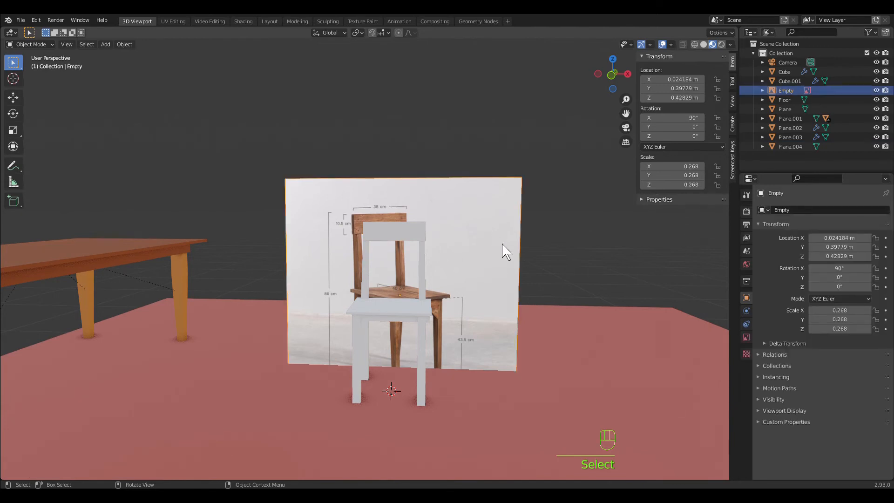
{"action": "key", "text": "Delete"}
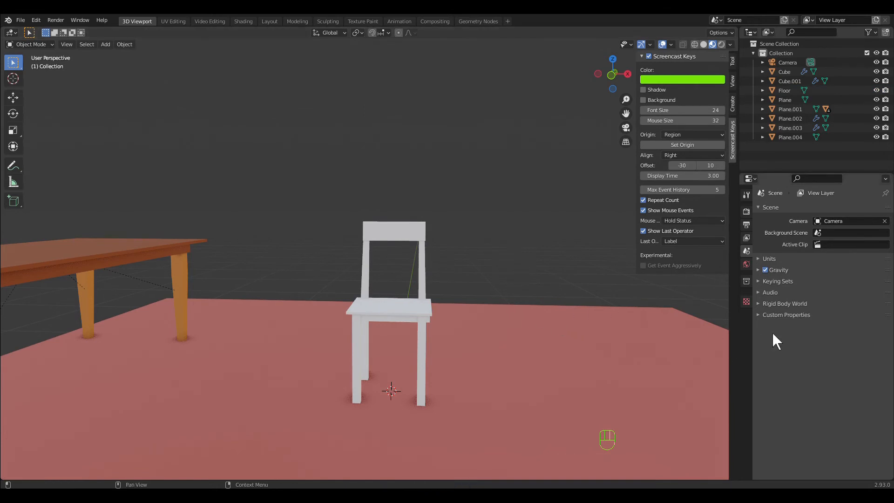
Assign the existing TableTop material to the backrest panel and the chair seat.
{"action": "left_click", "coordinate": [391, 234]}
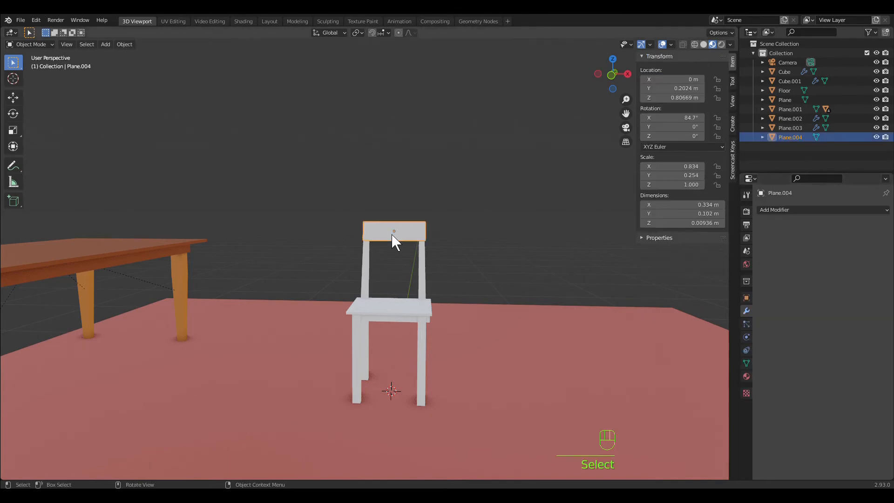
{"action": "left_click", "coordinate": [747, 377]}
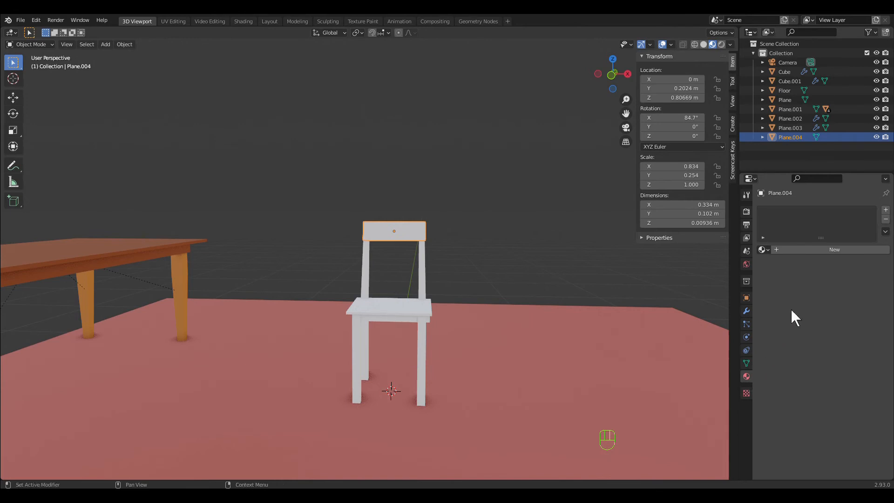
{"action": "left_click", "coordinate": [763, 250]}
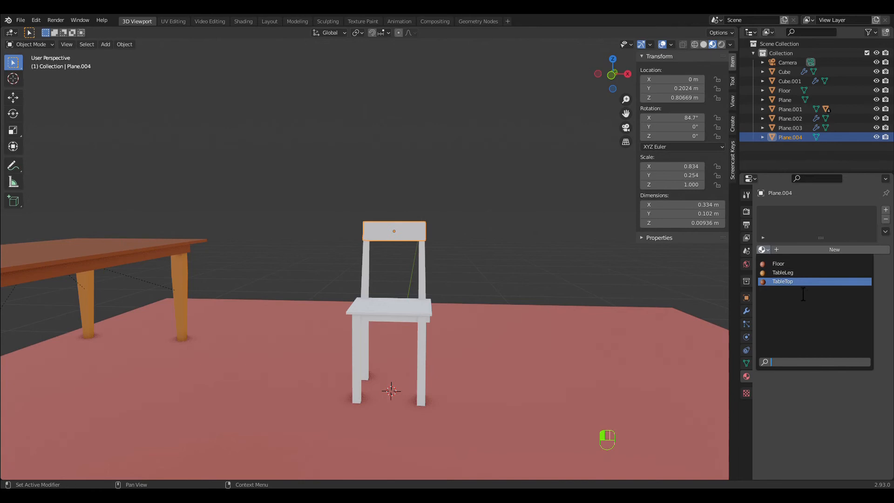
{"action": "left_click", "coordinate": [792, 282]}
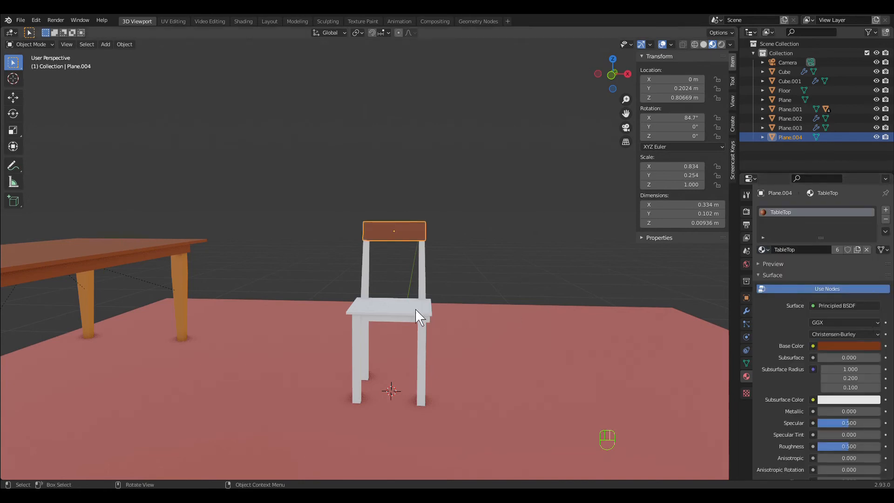
{"action": "left_click", "coordinate": [433, 311]}
{"action": "left_click", "coordinate": [763, 250]}
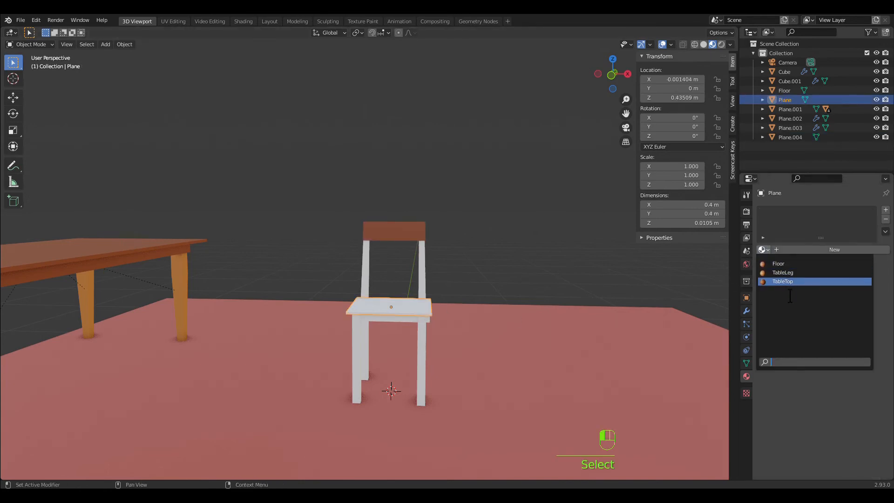
{"action": "left_click", "coordinate": [790, 282]}
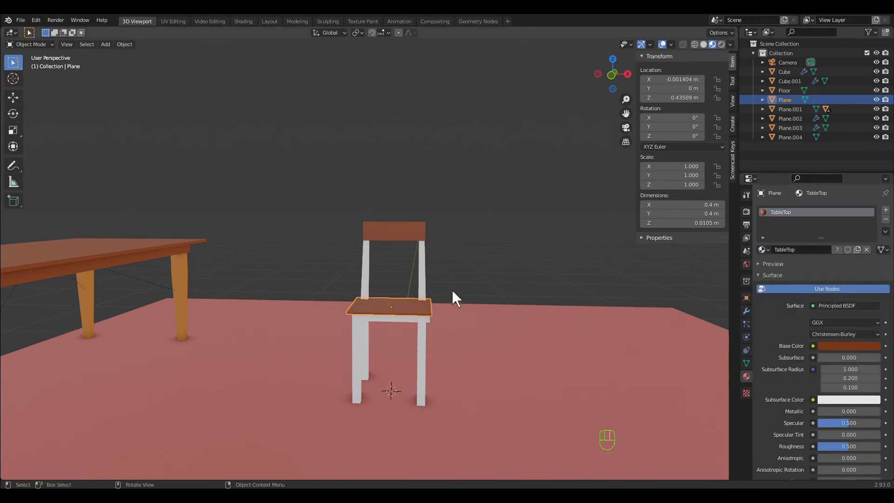
Assign the existing TableLeg material to the rear legs and backrest posts.
{"action": "left_click", "coordinate": [370, 272]}
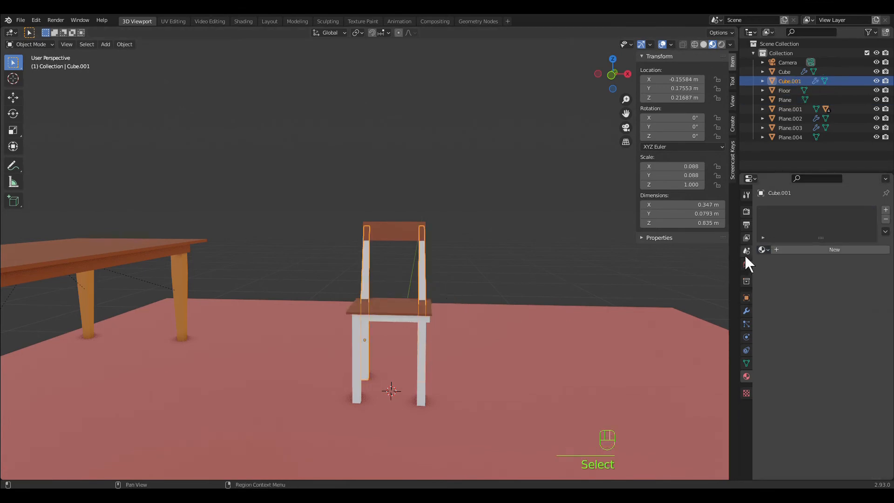
{"action": "left_click", "coordinate": [764, 250]}
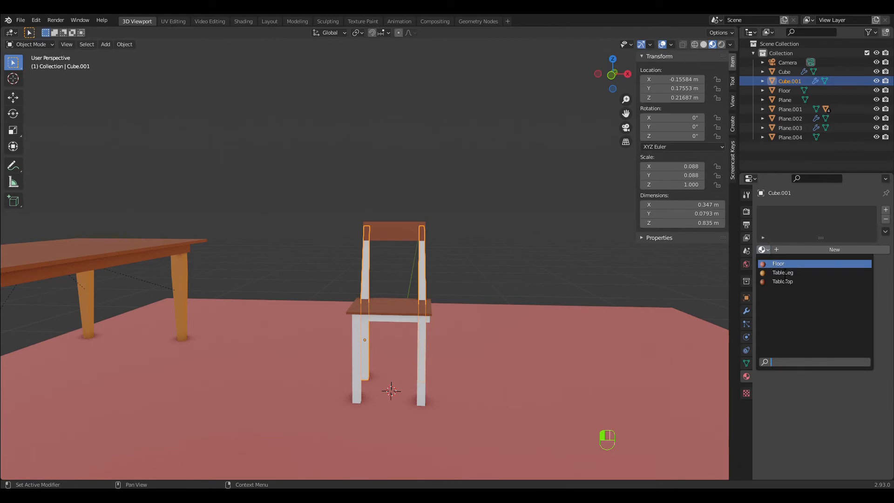
{"action": "left_click", "coordinate": [784, 273]}
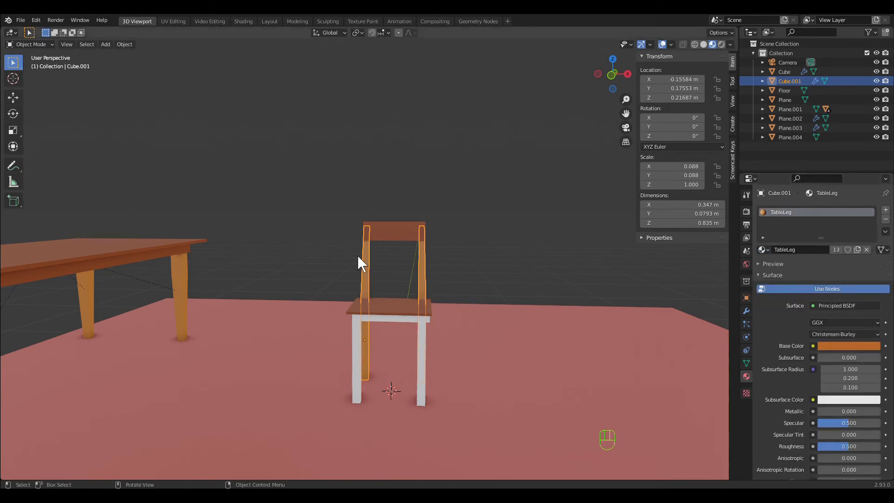
Assign the existing TableLeg material to the chair's front legs.
{"action": "middle_click_drag", "start_coordinate": [478, 337], "coordinate": [493, 349]}
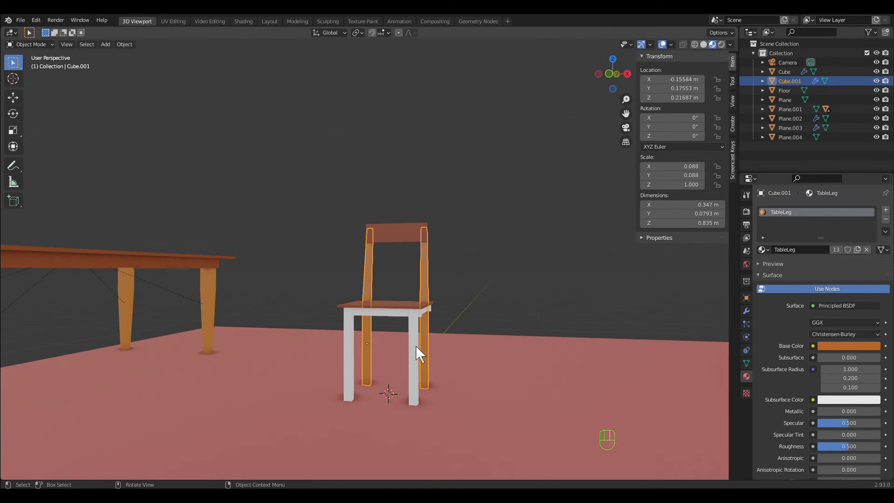
{"action": "left_click", "coordinate": [348, 344]}
{"action": "left_click", "coordinate": [763, 250]}
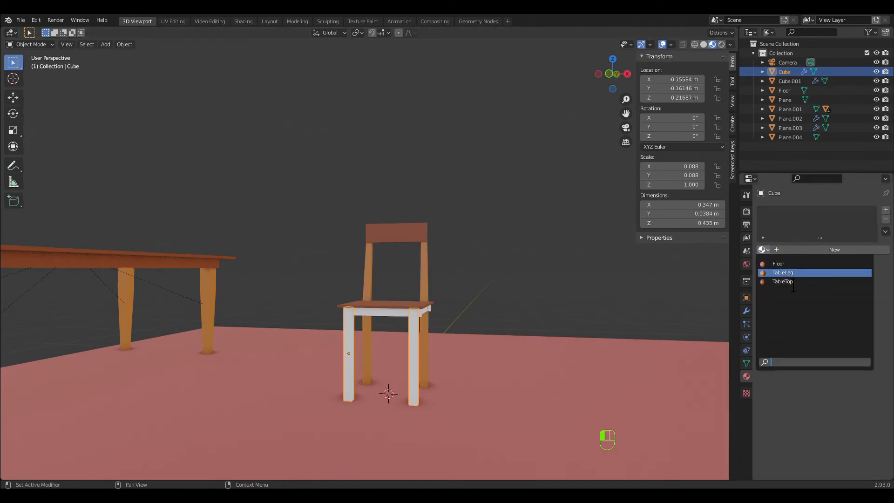
{"action": "left_click", "coordinate": [792, 274]}
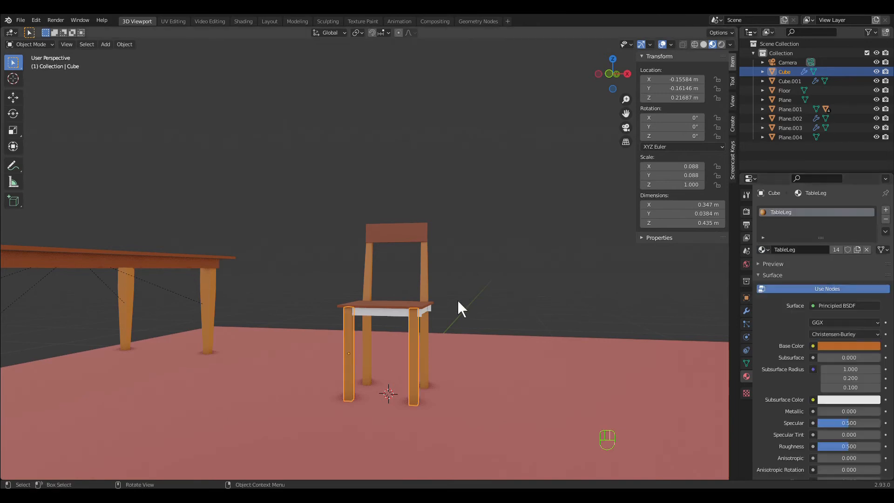
Assign the existing TableLeg material to the front and back rails and to the side rails under the chair seat.
{"action": "left_click", "coordinate": [375, 314]}
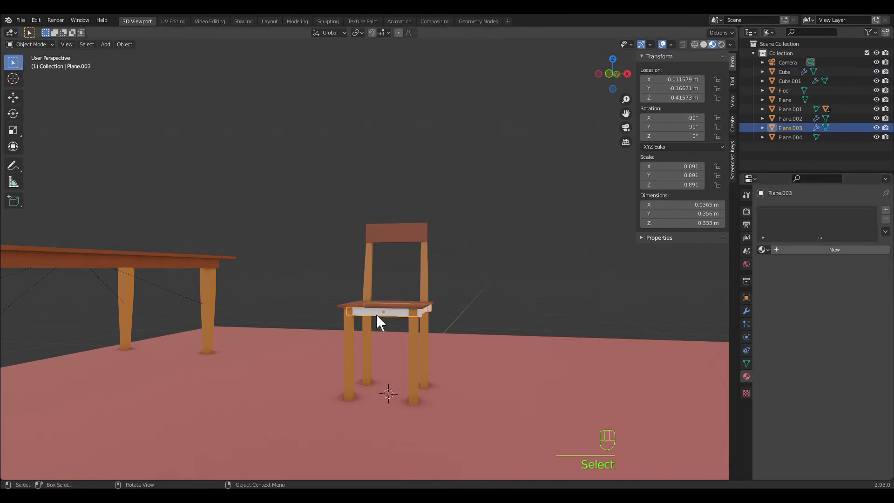
{"action": "left_click", "coordinate": [762, 250]}
{"action": "left_click", "coordinate": [782, 272]}
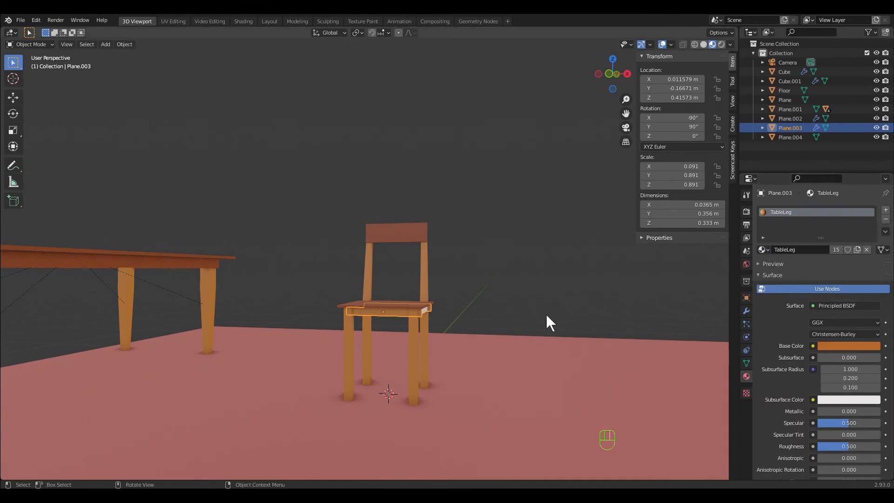
{"action": "middle_click_drag", "start_coordinate": [547, 315], "coordinate": [510, 314]}
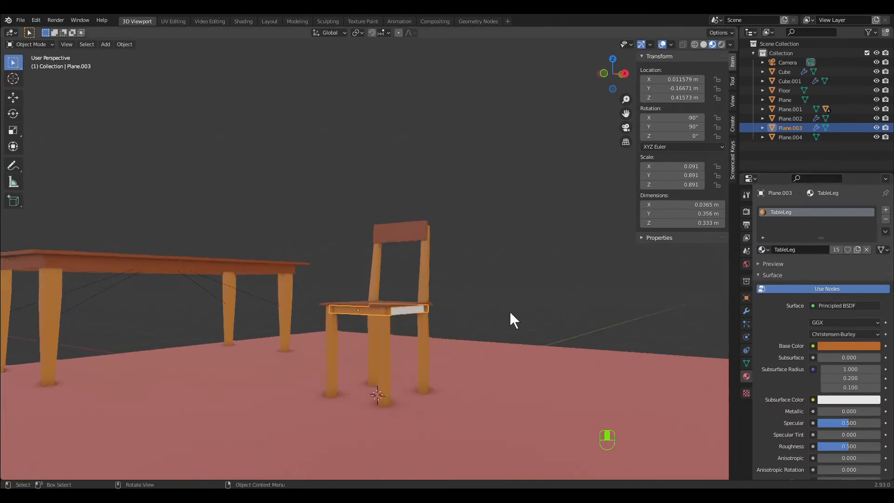
{"action": "left_click", "coordinate": [400, 314]}
{"action": "left_click", "coordinate": [762, 249]}
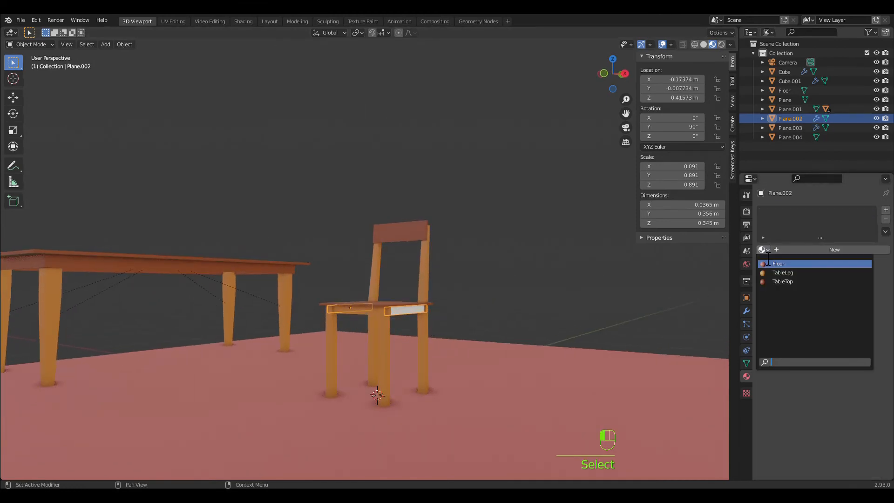
{"action": "left_click", "coordinate": [791, 272]}
{"action": "middle_click_drag", "start_coordinate": [523, 340], "coordinate": [566, 341]}
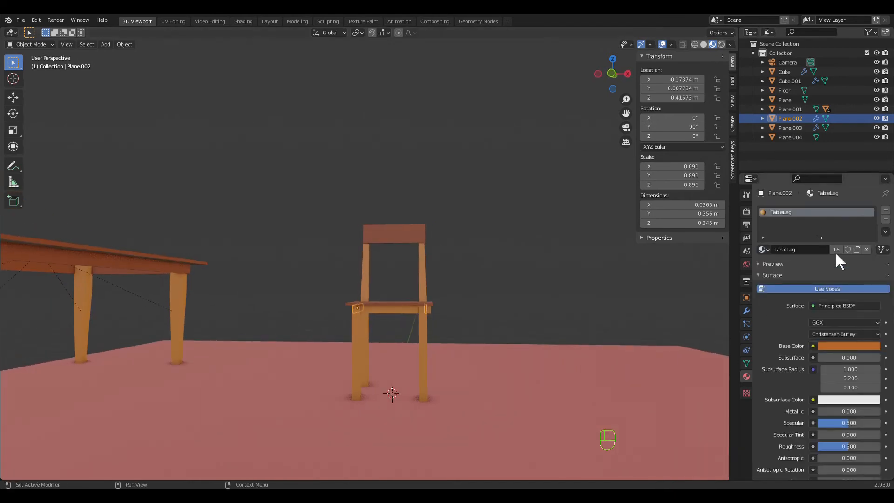
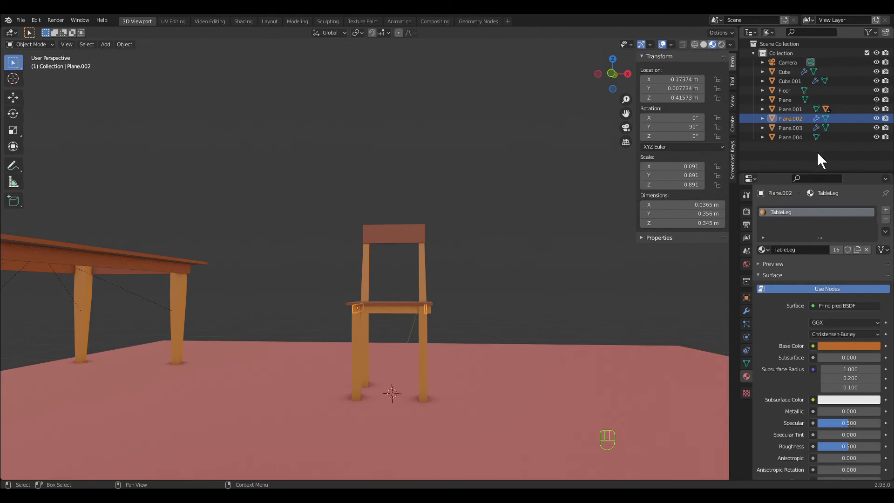
{"action": "left_click", "coordinate": [786, 72]}
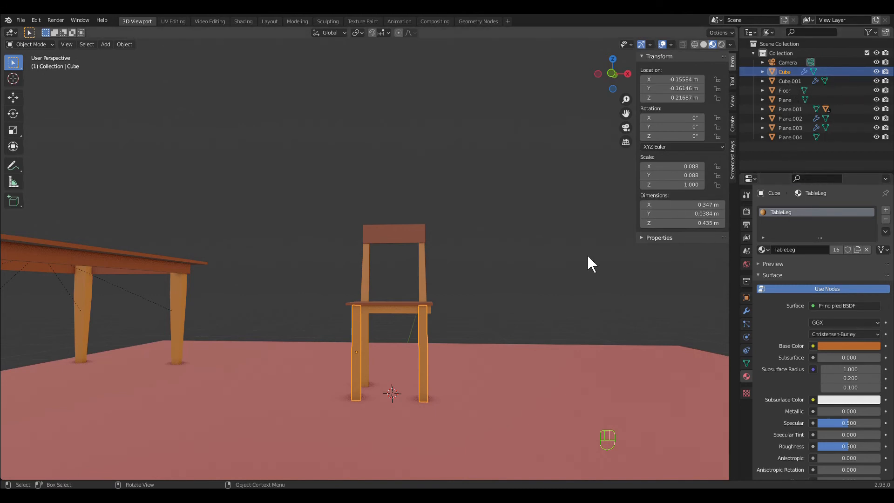
{"action": "middle_click_drag", "start_coordinate": [587, 255], "coordinate": [569, 256]}
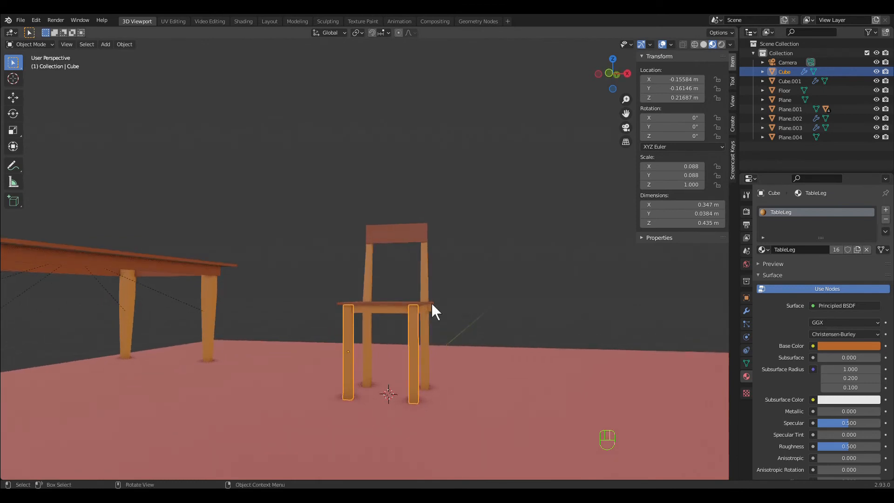
{"action": "left_click", "coordinate": [384, 303]}
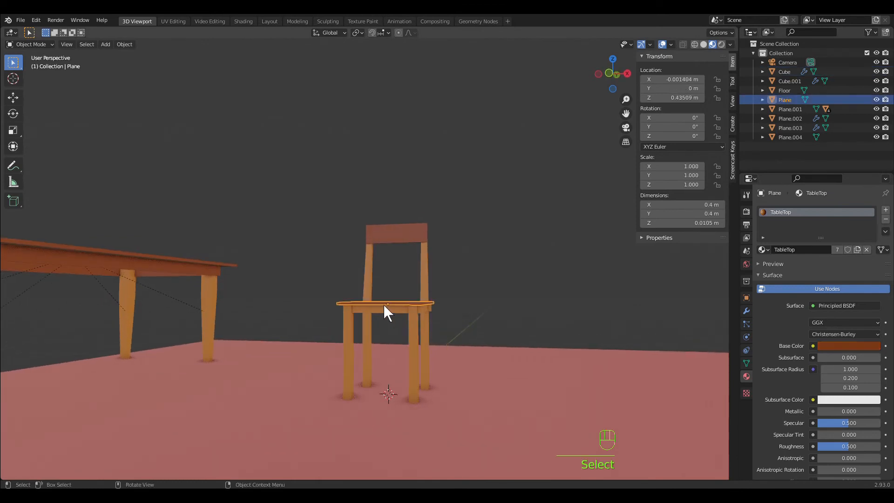
Move the table with its legs about 0.996 m along the X axis towards the chair.
{"action": "left_click", "coordinate": [149, 259]}
{"action": "middle_click_drag", "start_coordinate": [197, 328], "coordinate": [267, 382]}
{"action": "key", "text": "g"}
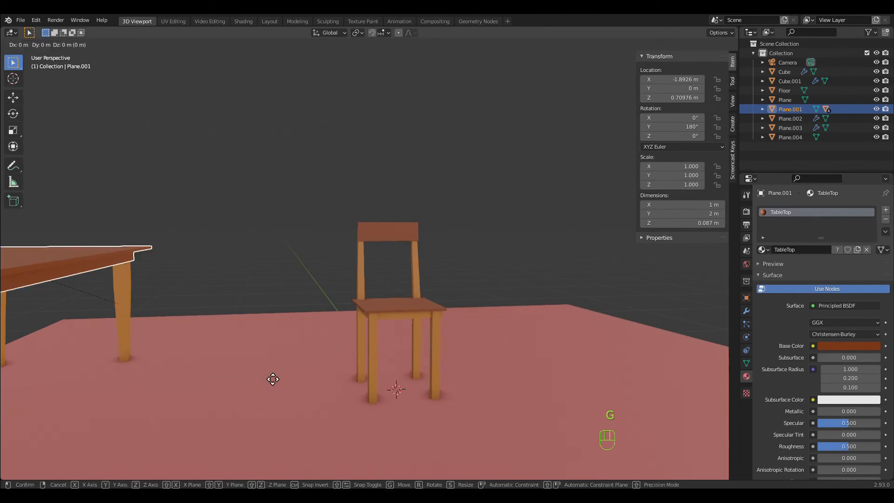
{"action": "key", "text": "x"}
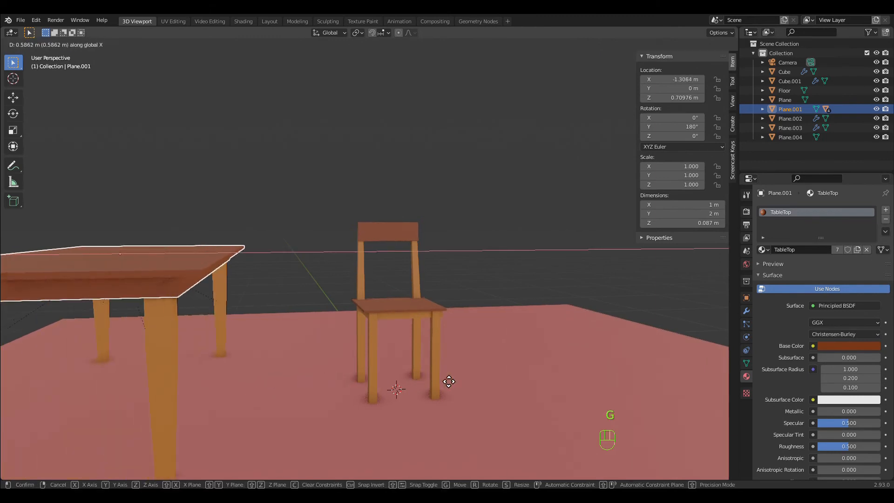
{"action": "left_click", "coordinate": [502, 384]}
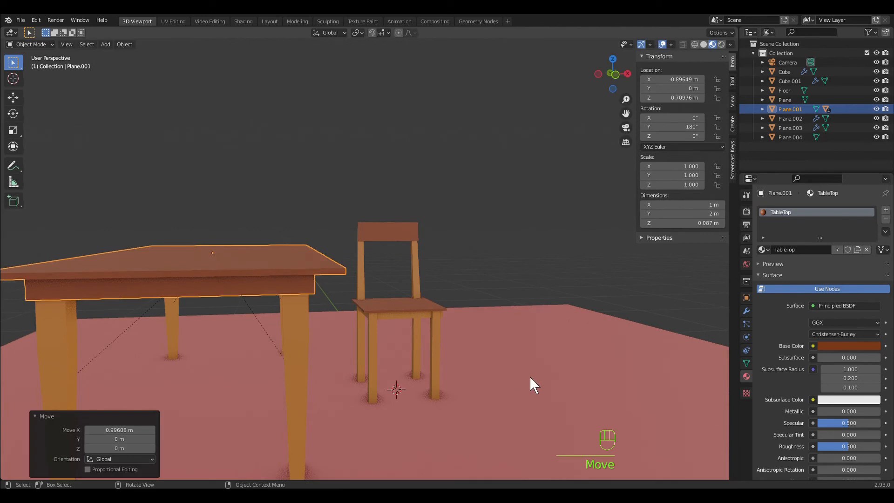
{"action": "middle_click_drag", "start_coordinate": [513, 377], "coordinate": [492, 367]}
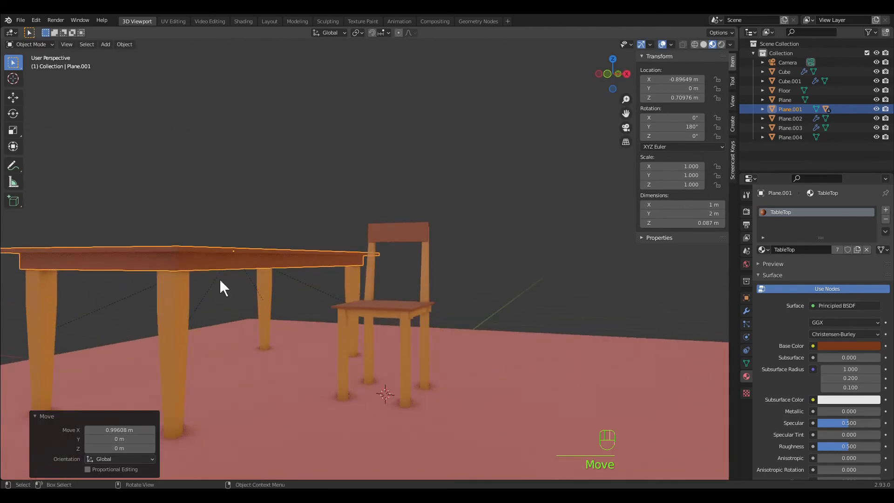
Parent the chair's front legs to the seat with the Object parent type.
{"action": "left_click", "coordinate": [399, 305]}
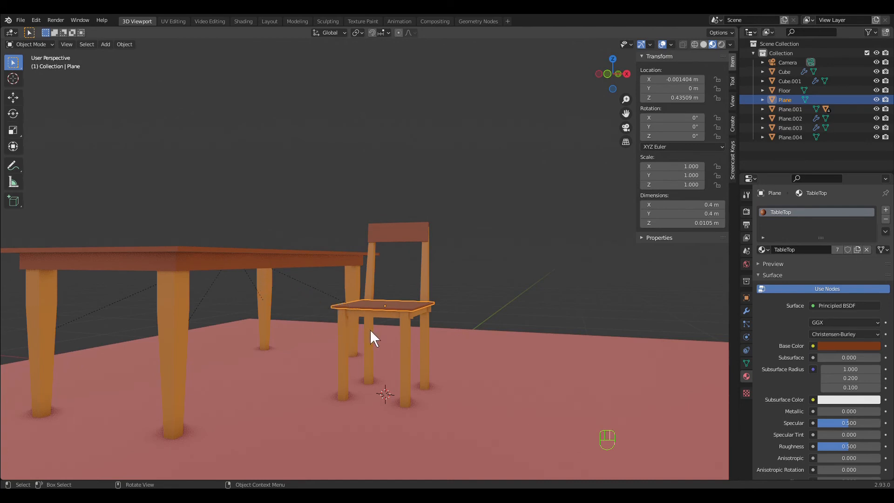
{"action": "scroll", "coordinate": [426, 325], "scroll_direction": "up", "scroll_amount": 2}
{"action": "middle_click_drag", "start_coordinate": [494, 350], "coordinate": [504, 344]}
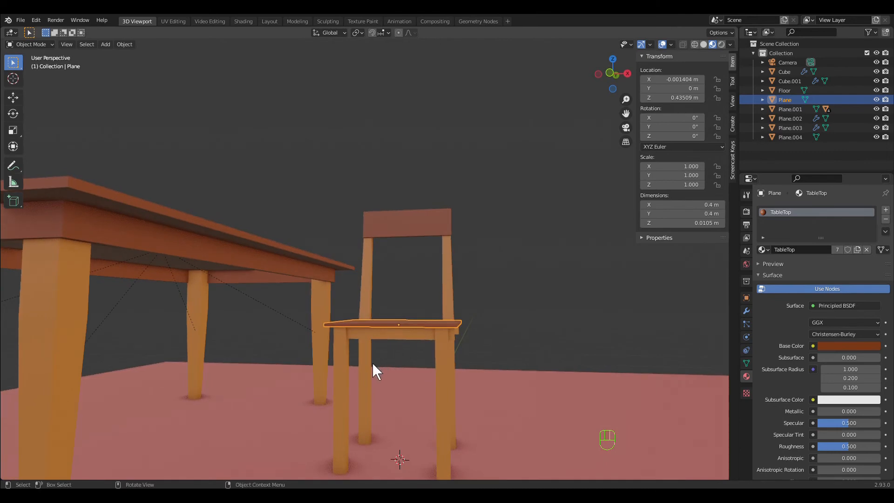
{"action": "left_click", "coordinate": [344, 369]}
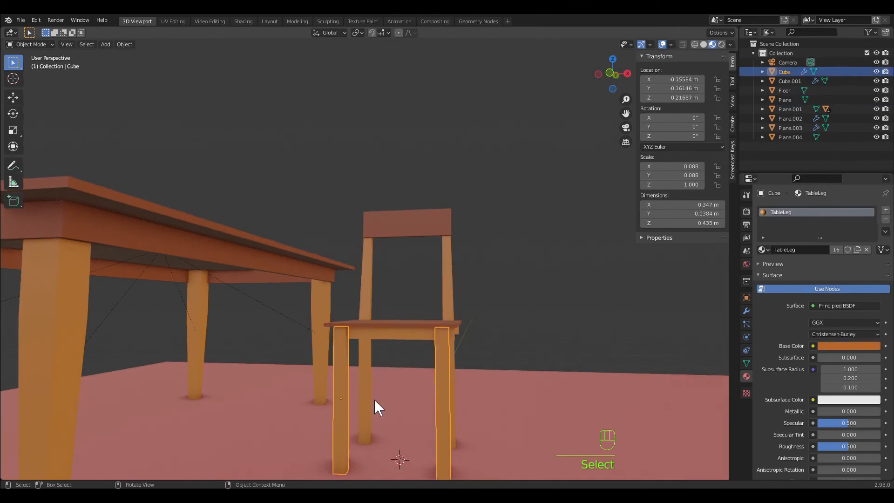
{"action": "left_click", "coordinate": [392, 327], "text": "shift"}
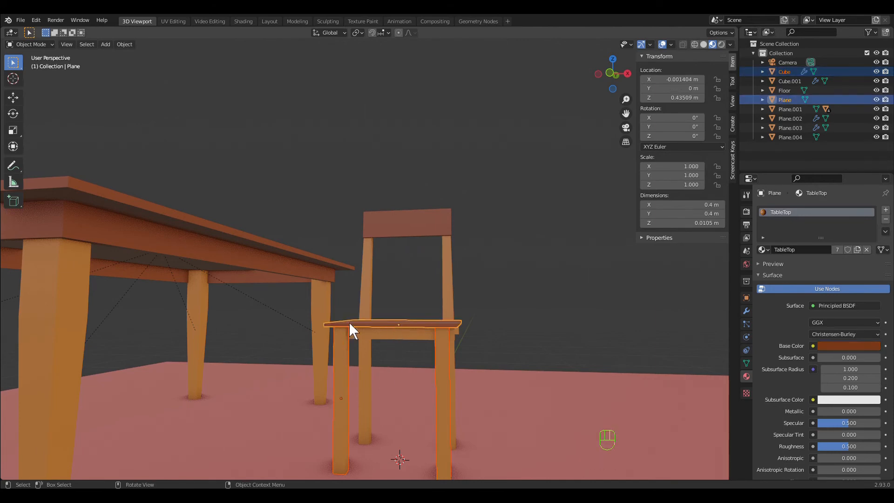
{"action": "right_click", "coordinate": [401, 325]}
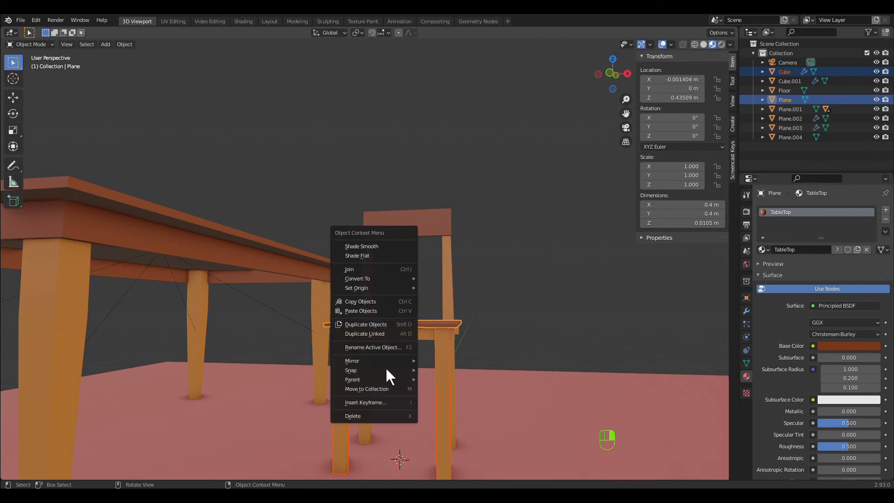
{"action": "mouse_move", "coordinate": [378, 382]}
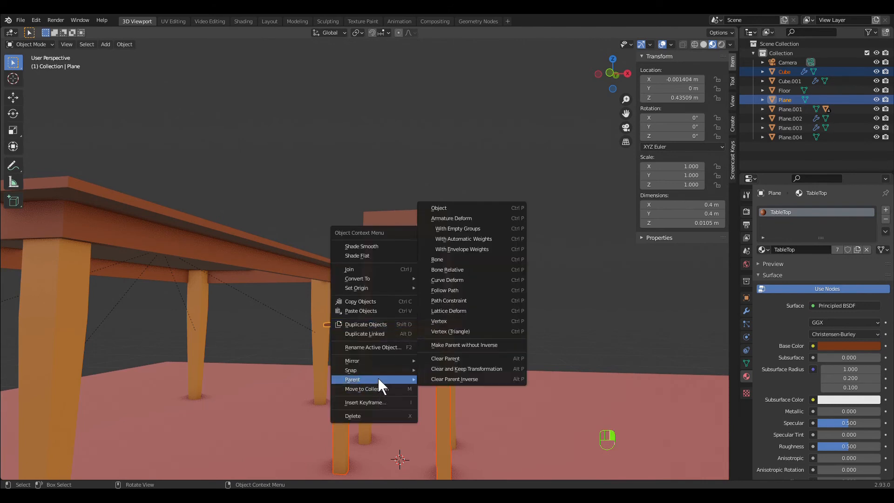
{"action": "left_click", "coordinate": [471, 212]}
Parent the front and back rails under the seat to the seat as Object.
{"action": "left_click", "coordinate": [398, 337]}
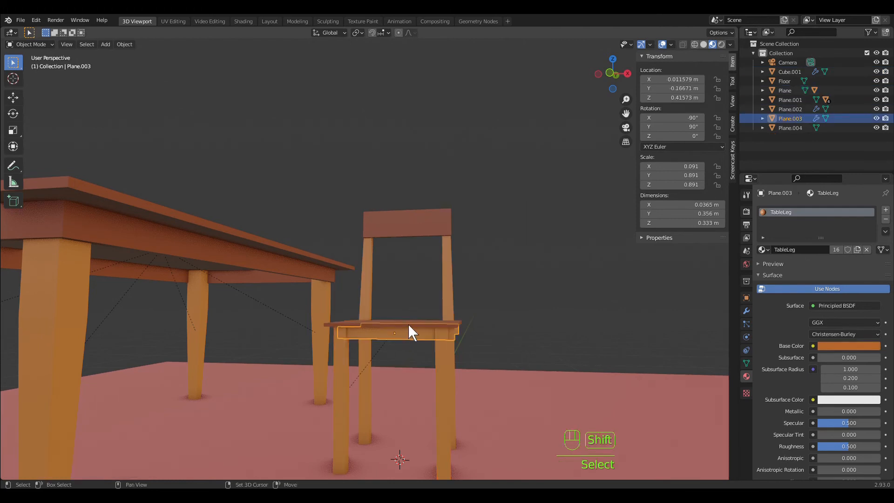
{"action": "left_click", "coordinate": [353, 324], "text": "shift"}
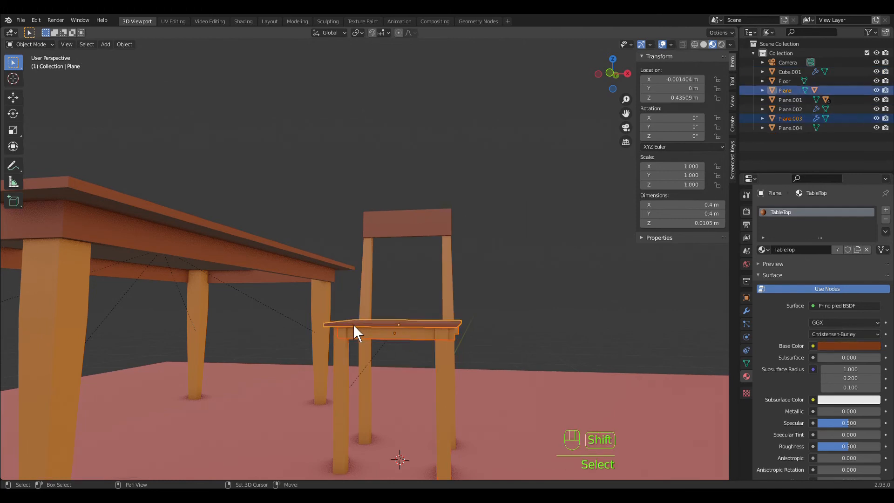
{"action": "right_click", "coordinate": [353, 324]}
{"action": "mouse_move", "coordinate": [353, 324]}
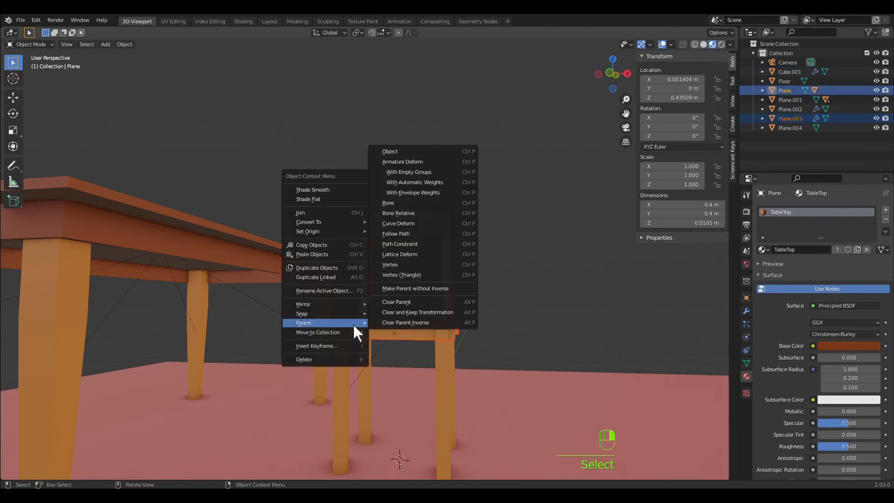
{"action": "left_click", "coordinate": [438, 152]}
Parent the side rails under the seat to the chair seat as Object.
{"action": "middle_click_drag", "start_coordinate": [560, 334], "coordinate": [449, 369]}
{"action": "left_click", "coordinate": [405, 325]}
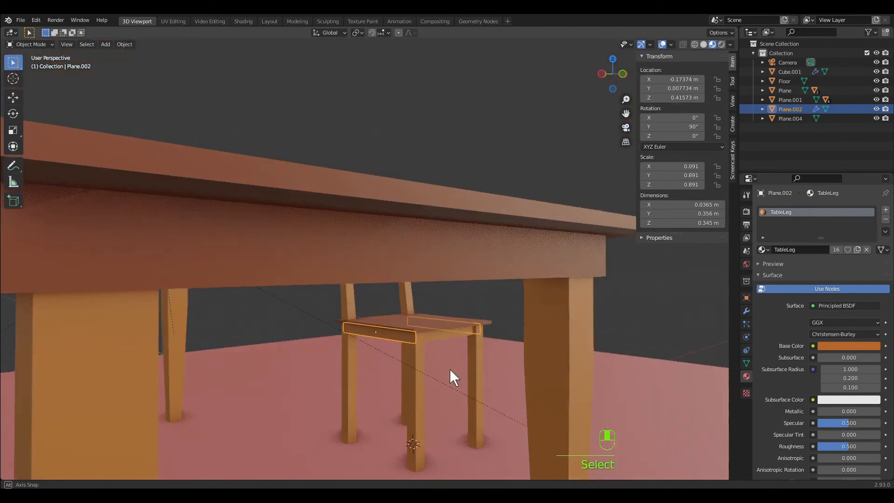
{"action": "left_click", "coordinate": [422, 321], "text": "shift"}
{"action": "left_click", "coordinate": [391, 319], "text": "shift"}
{"action": "right_click", "coordinate": [392, 320]}
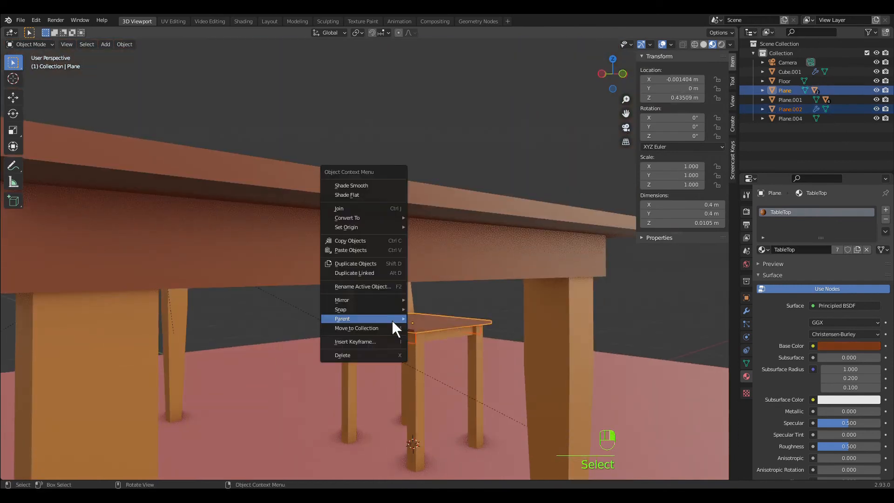
{"action": "mouse_move", "coordinate": [392, 320]}
{"action": "left_click", "coordinate": [458, 149]}
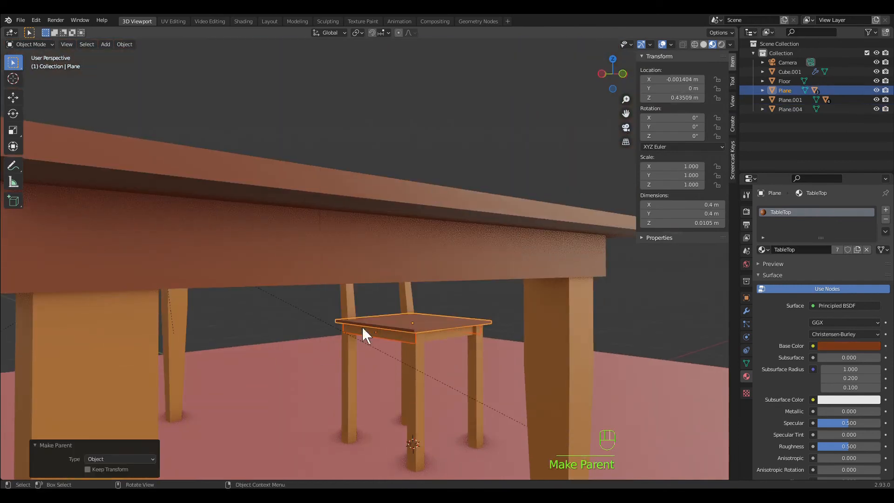
Parent the rear legs with the backrest posts to the chair seat as Object.
{"action": "left_click", "coordinate": [350, 359], "text": "shift"}
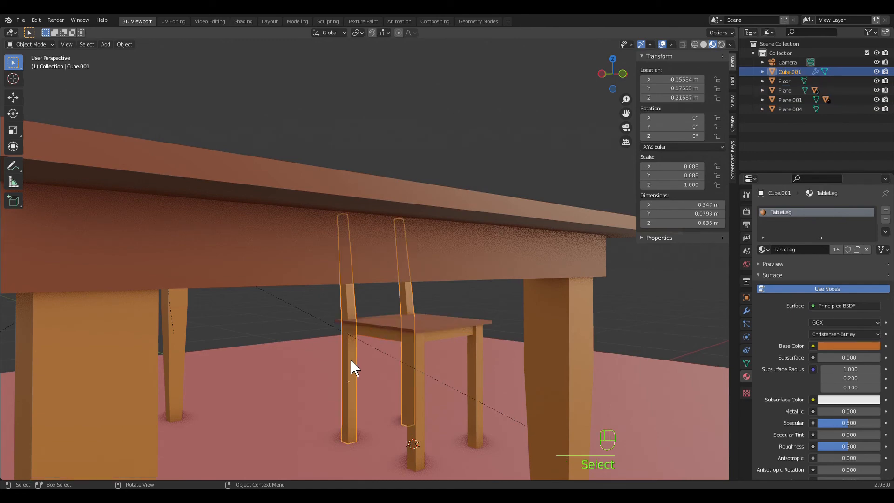
{"action": "left_click", "coordinate": [403, 325], "text": "shift"}
{"action": "right_click", "coordinate": [403, 325]}
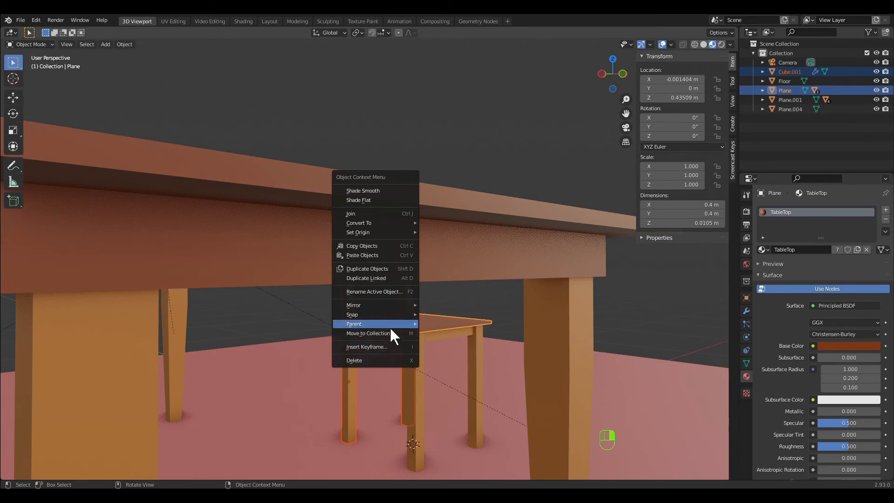
{"action": "mouse_move", "coordinate": [390, 324]}
{"action": "left_click", "coordinate": [465, 153]}
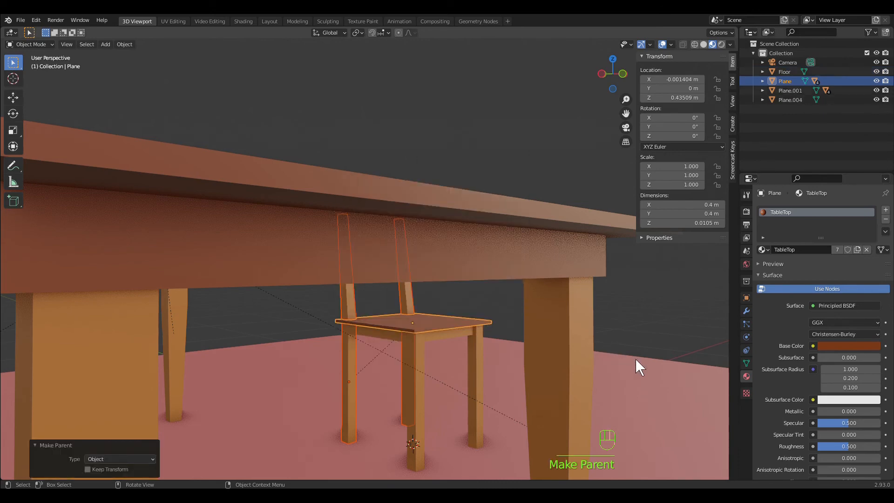
Parent the backrest panel to the chair seat as Object.
{"action": "middle_click_drag", "start_coordinate": [635, 359], "coordinate": [563, 359]}
{"action": "left_click", "coordinate": [432, 222]}
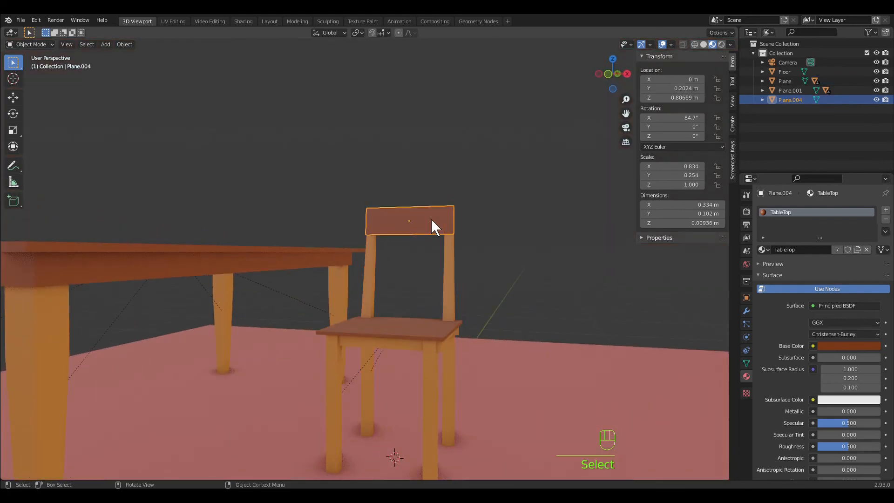
{"action": "left_click", "coordinate": [403, 333], "text": "shift"}
{"action": "right_click", "coordinate": [403, 333]}
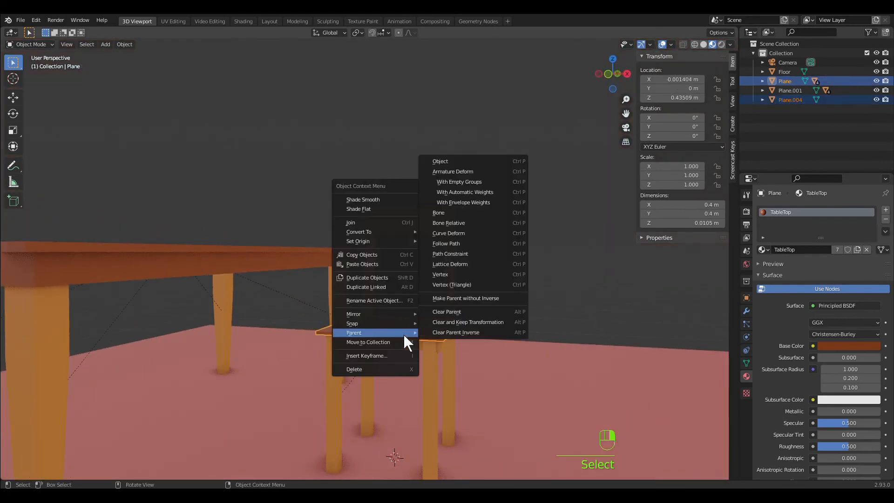
{"action": "left_click", "coordinate": [485, 161]}
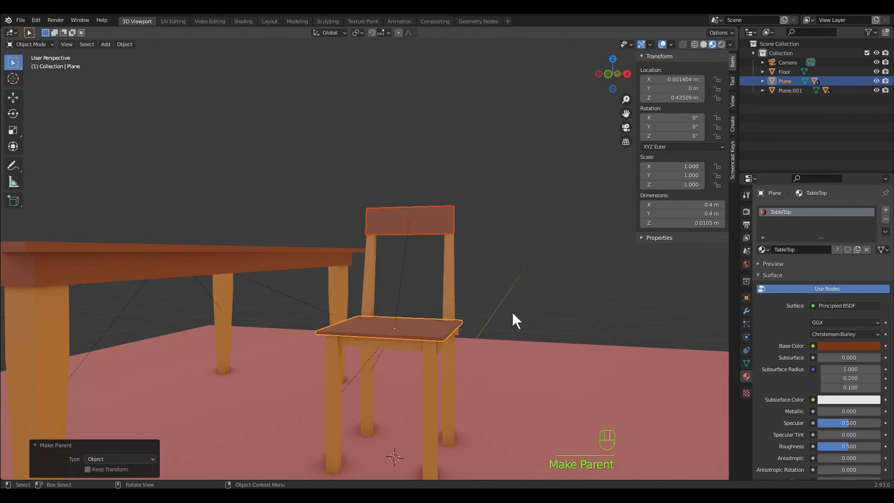
Try moving the chair by its seat to test whether the parented parts follow.
{"action": "middle_click_drag", "start_coordinate": [525, 345], "coordinate": [420, 314]}
{"action": "left_click", "coordinate": [416, 317]}
{"action": "left_click", "coordinate": [401, 314]}
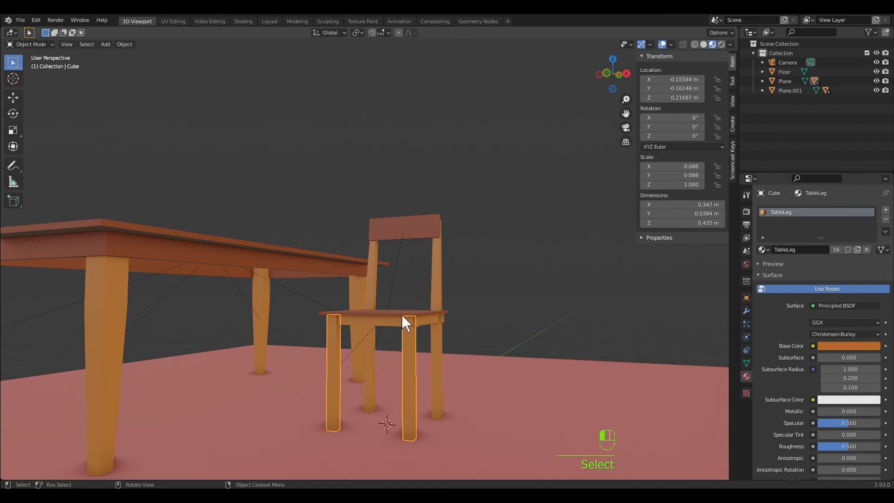
{"action": "key", "text": "g"}
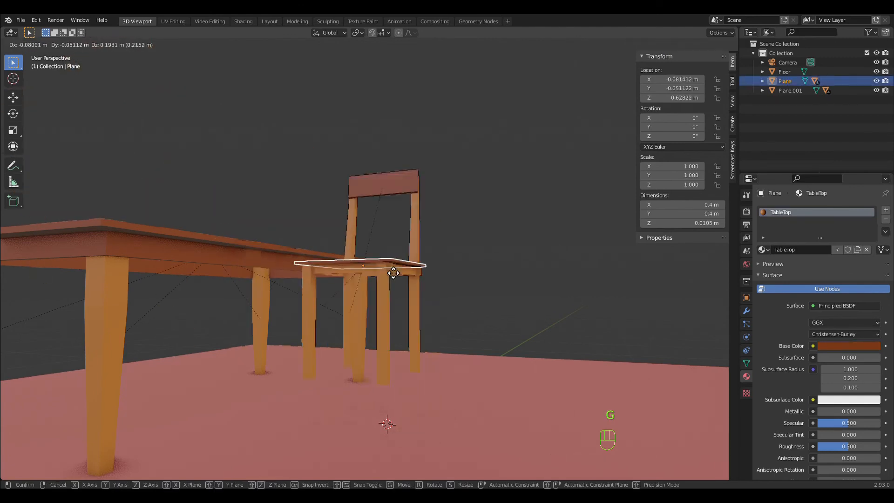
{"action": "right_click", "coordinate": [484, 241]}
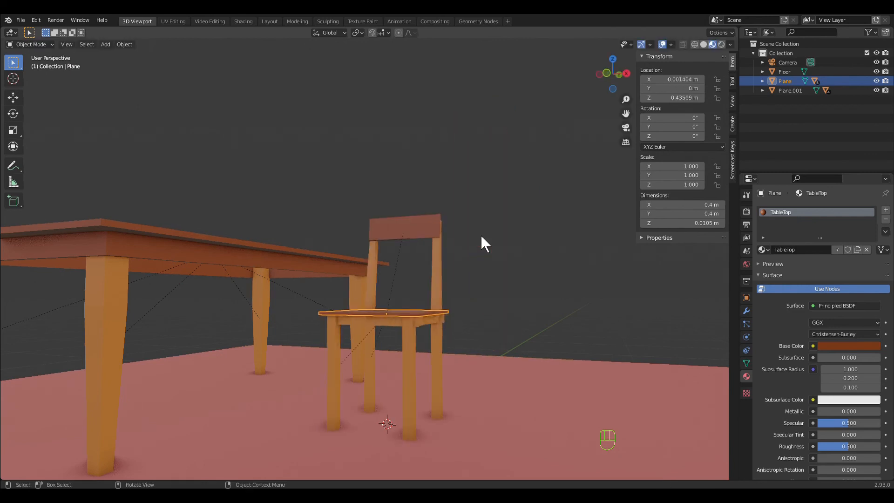
{"action": "left_click", "coordinate": [507, 279]}
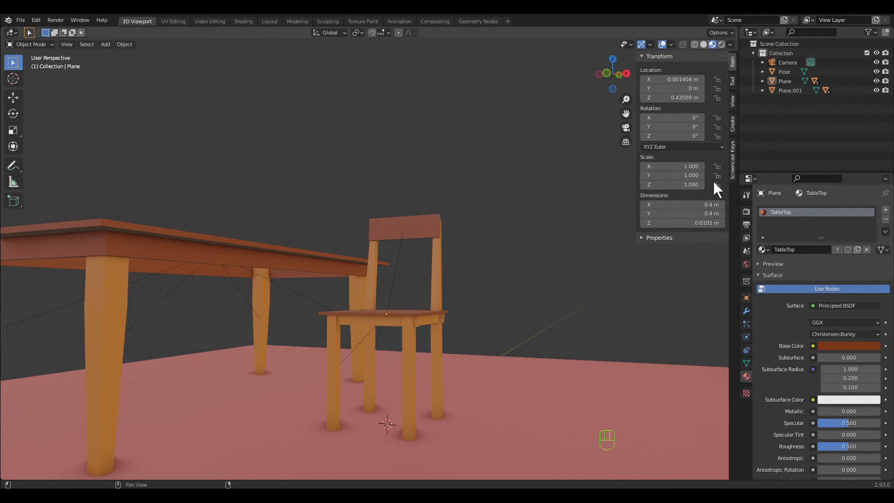
Expand the chair seat's hierarchy and rename the parent object Plane as Chair.
{"action": "middle_click_drag", "start_coordinate": [682, 316], "coordinate": [676, 313]}
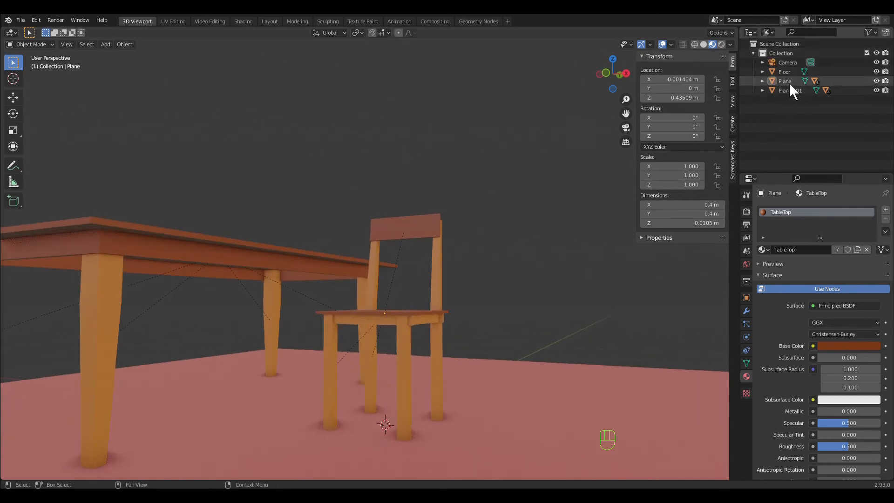
{"action": "left_click", "coordinate": [788, 83]}
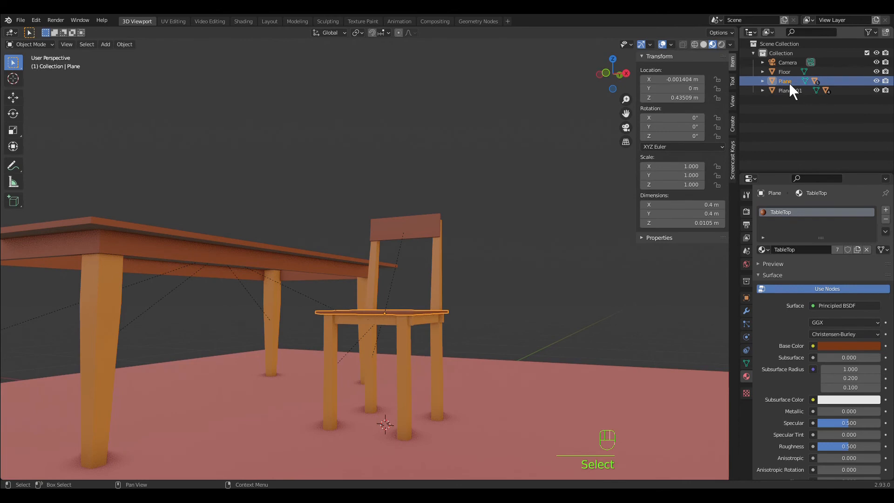
{"action": "left_click", "coordinate": [763, 82]}
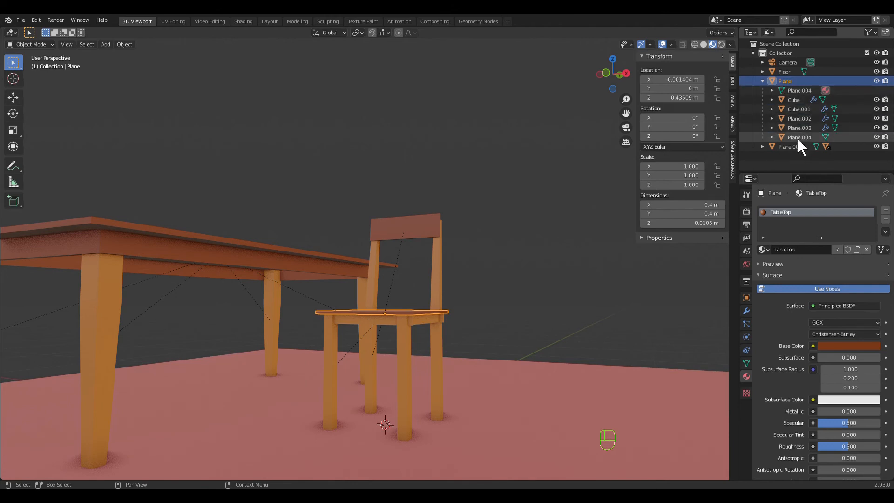
{"action": "left_click", "coordinate": [792, 84]}
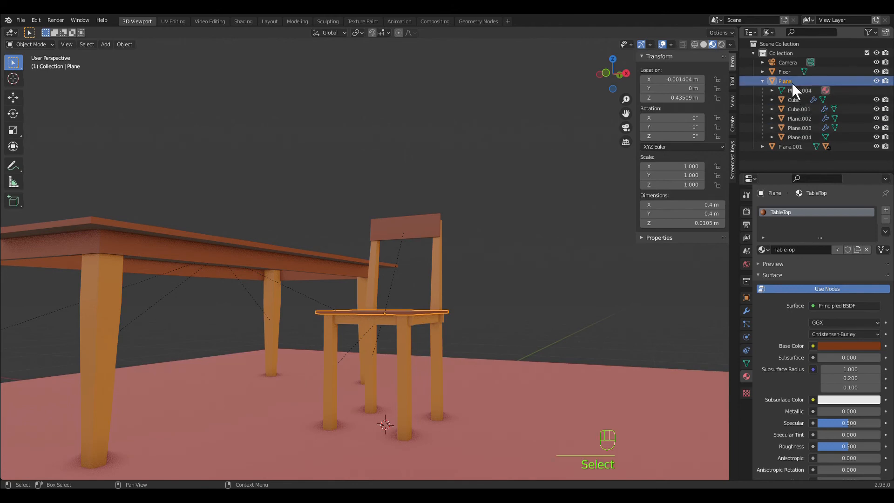
{"action": "double_click", "coordinate": [791, 83]}
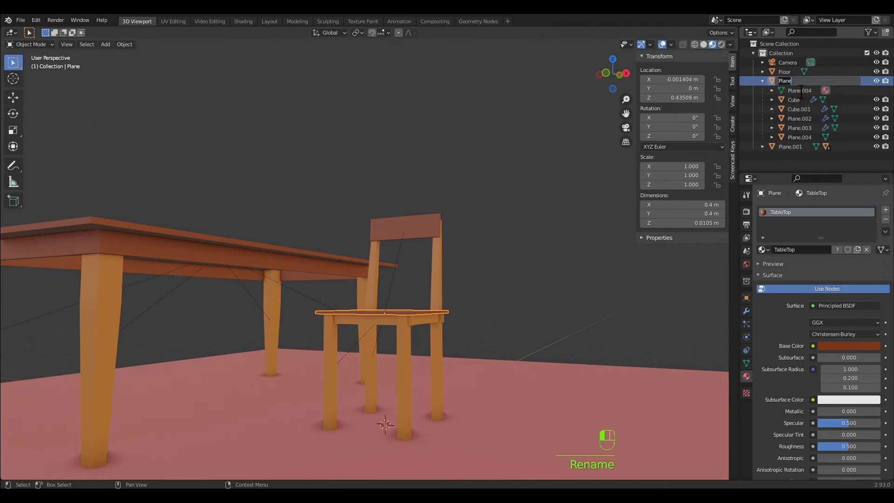
{"action": "type", "text": "Chair"}
{"action": "key", "text": "Return"}
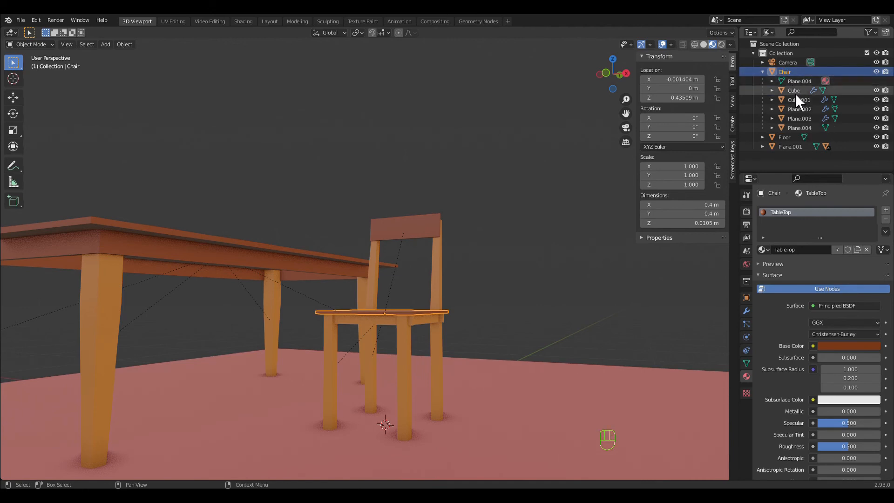
Rename the chair's front legs object, Cube, as ChairLeg.
{"action": "left_click", "coordinate": [794, 94]}
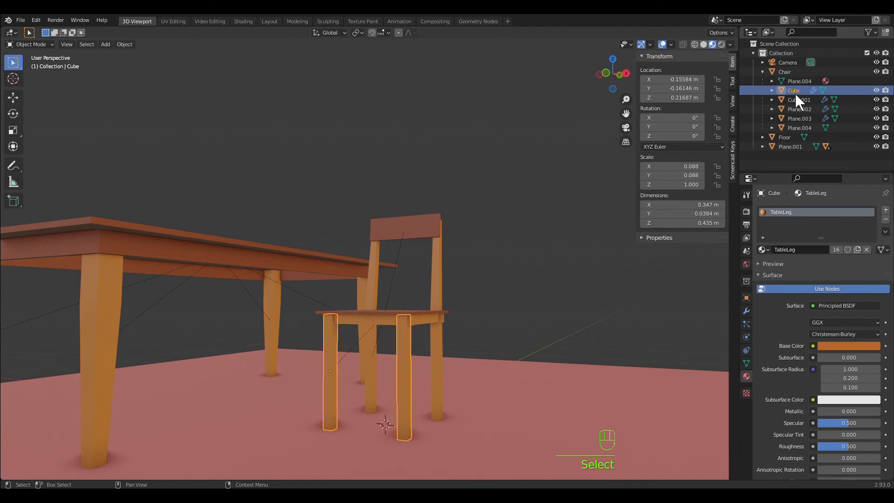
{"action": "key", "text": "F2"}
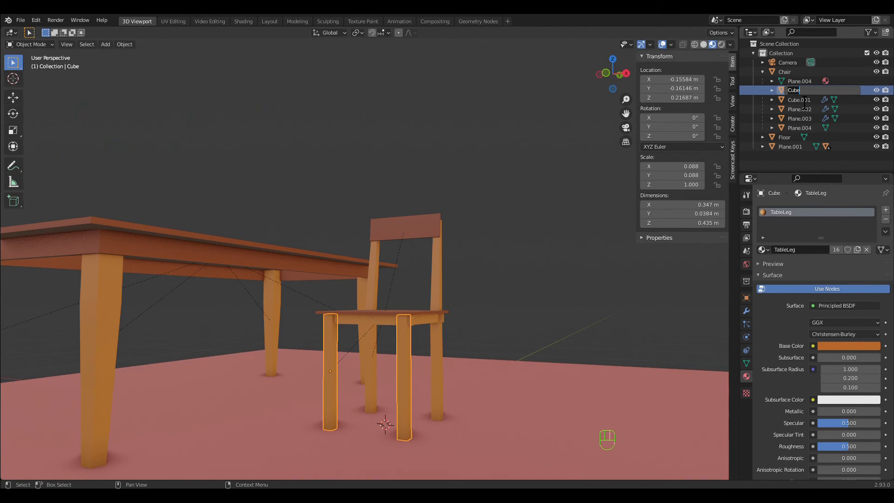
{"action": "type", "text": "ChairLeg"}
{"action": "key", "text": "Return"}
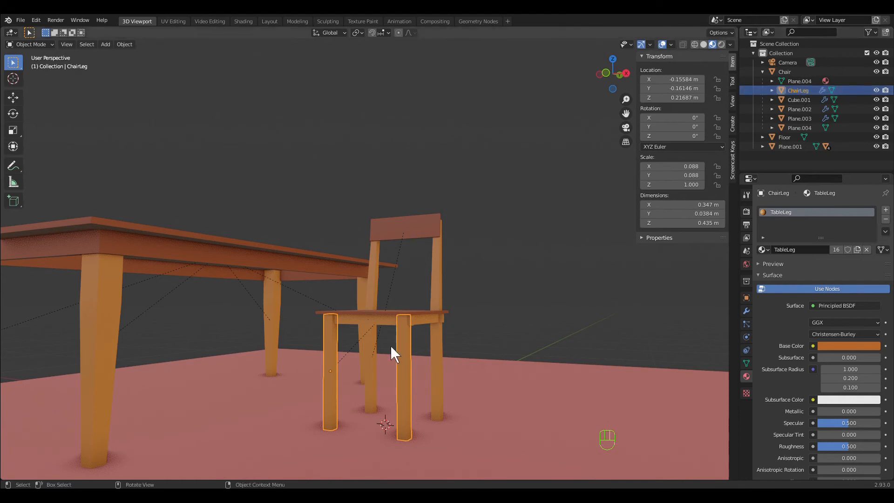
Rename the rear legs with the backrest posts, Cube.001, as ChairLeg too.
{"action": "left_click", "coordinate": [367, 353]}
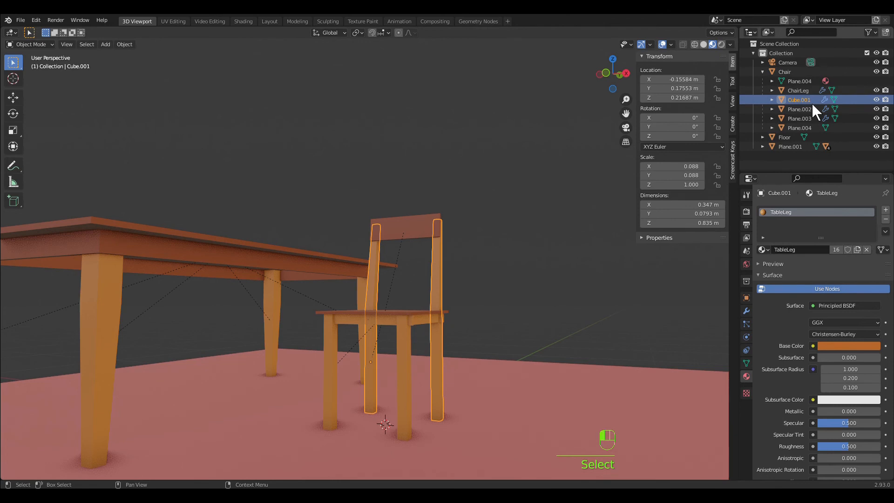
{"action": "key", "text": "F2"}
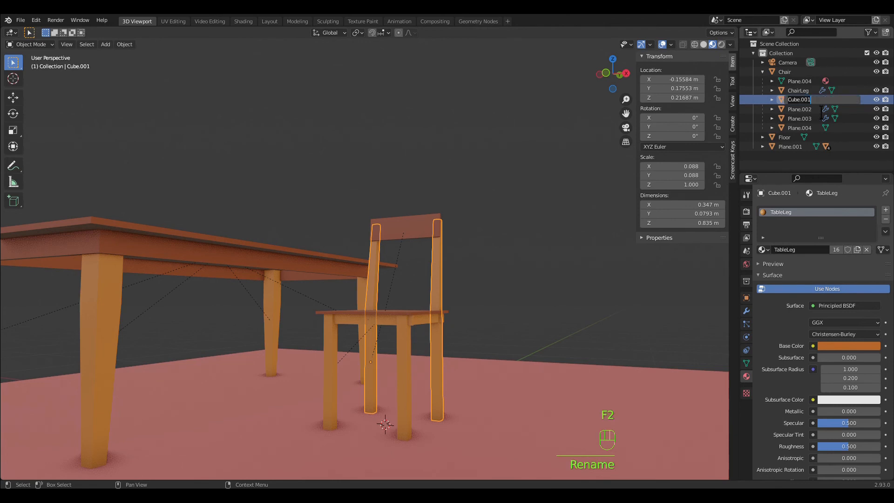
{"action": "type", "text": "ChairL"}
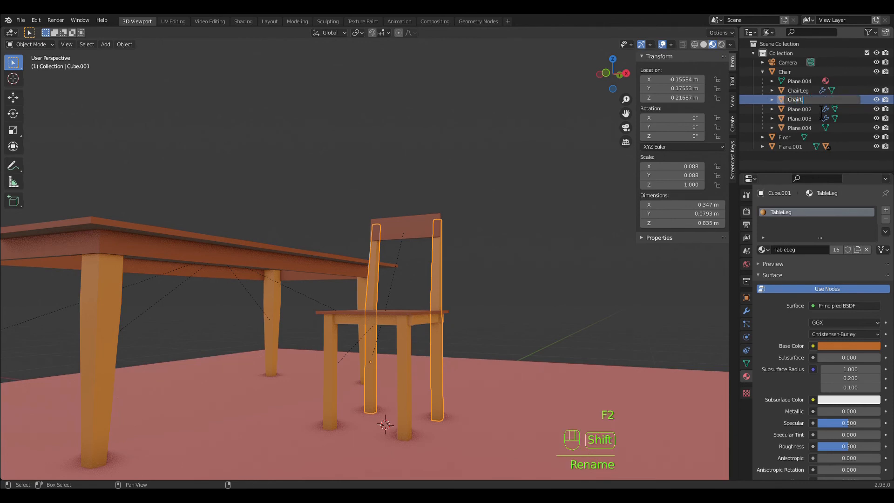
{"action": "type", "text": "eg"}
{"action": "key", "text": "Return"}
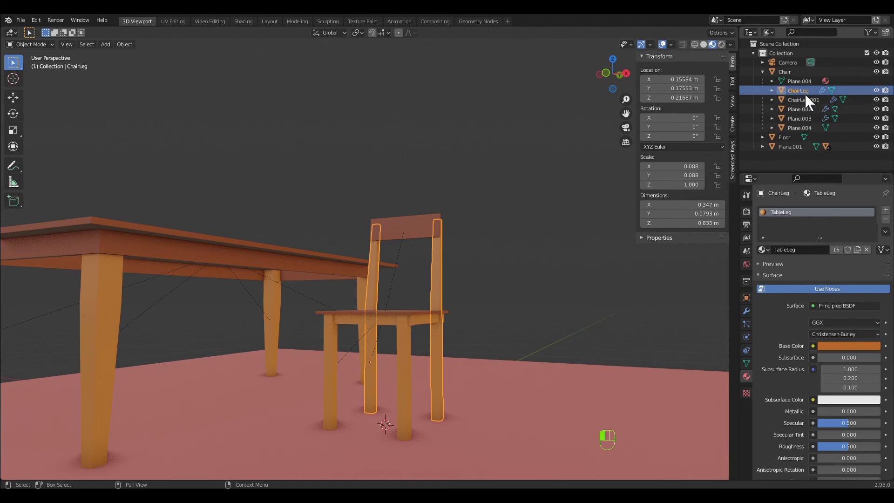
{"action": "left_click", "coordinate": [810, 101]}
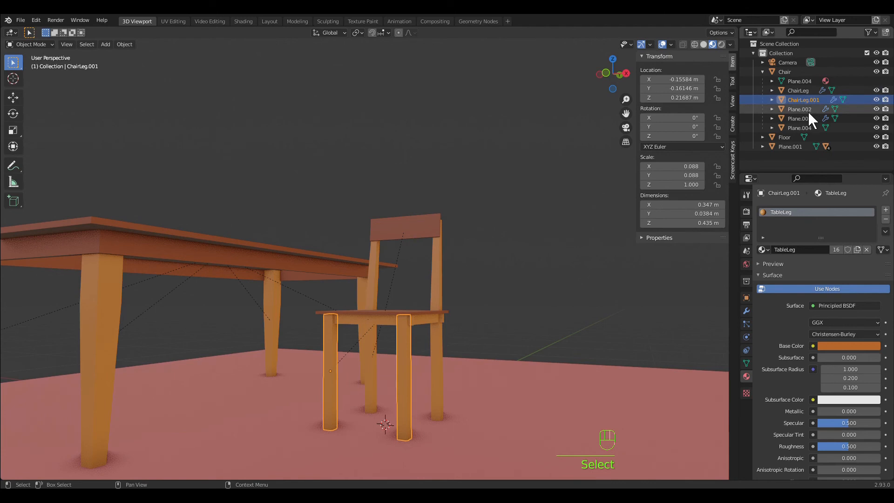
Rename the side rails under the seat, Plane.002, as ChairRail.
{"action": "left_click", "coordinate": [808, 110]}
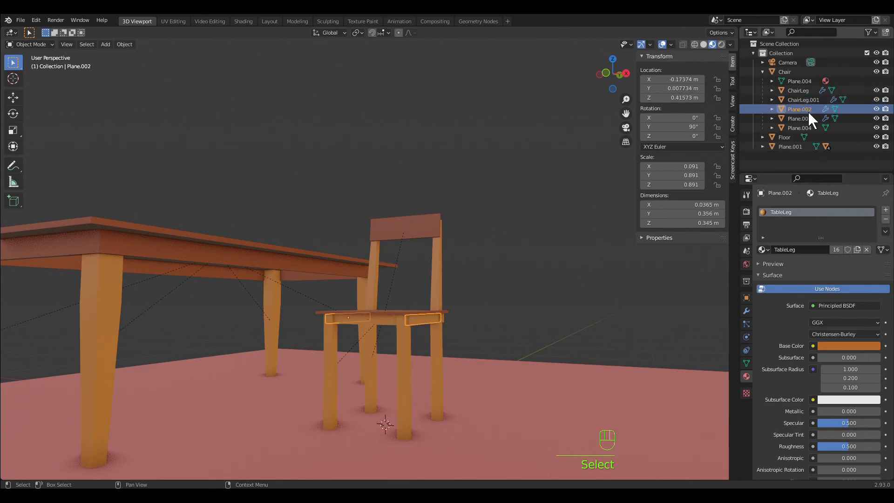
{"action": "key", "text": "F2"}
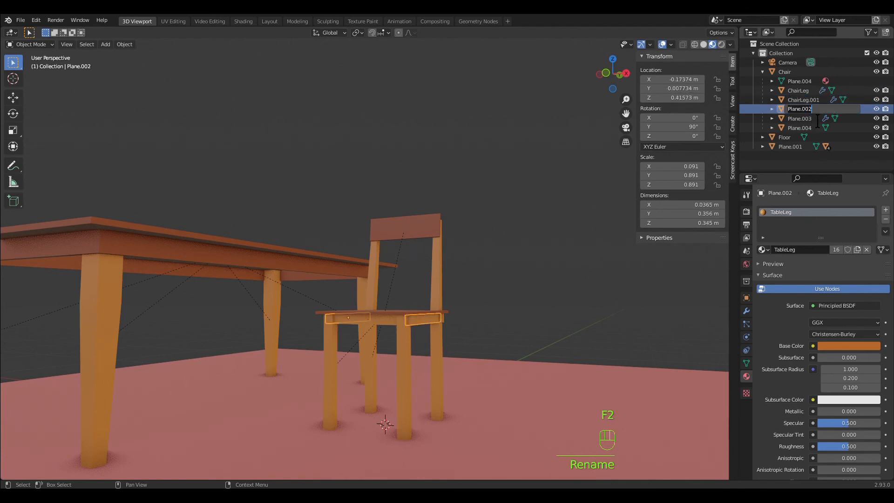
{"action": "type", "text": "ChairRail"}
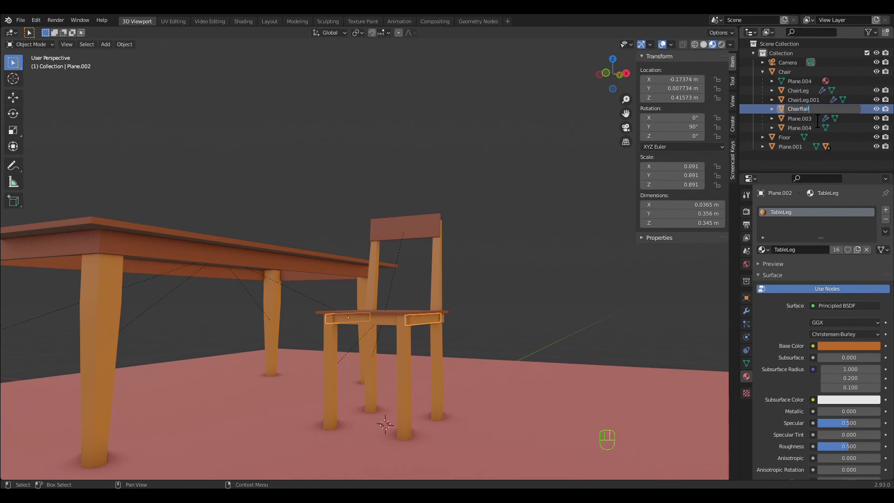
{"action": "key", "text": "Return"}
Rename the front and back rails under the seat, Plane.003, as ChairRail too.
{"action": "left_click", "coordinate": [807, 116]}
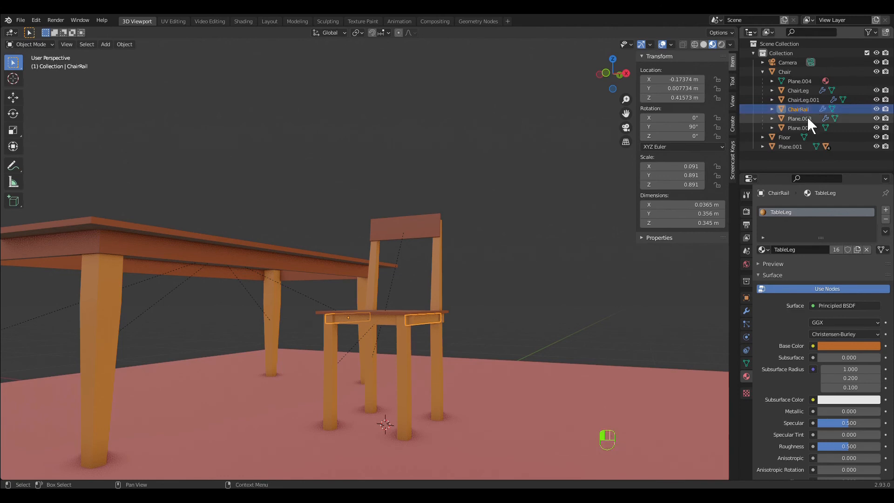
{"action": "key", "text": "F2"}
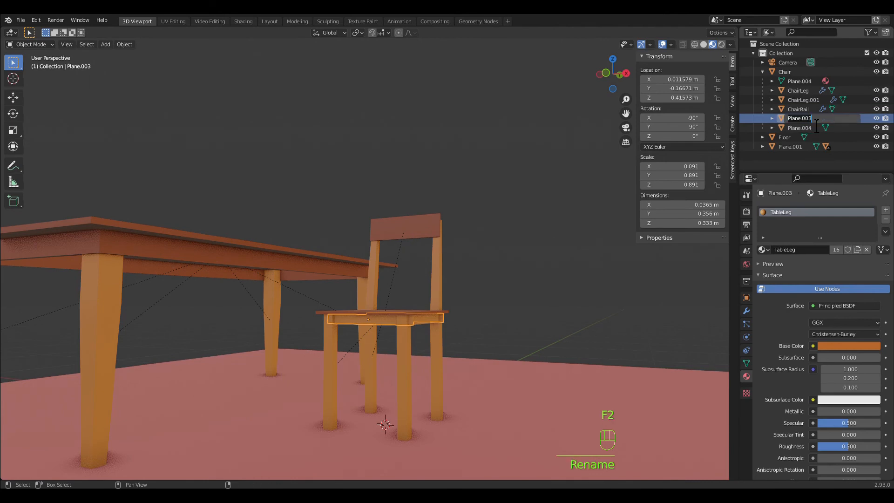
{"action": "type", "text": "ChairRail"}
{"action": "key", "text": "Return"}
Rename the backrest panel, the child object Plane.004, as ChairBack.
{"action": "left_click", "coordinate": [807, 128]}
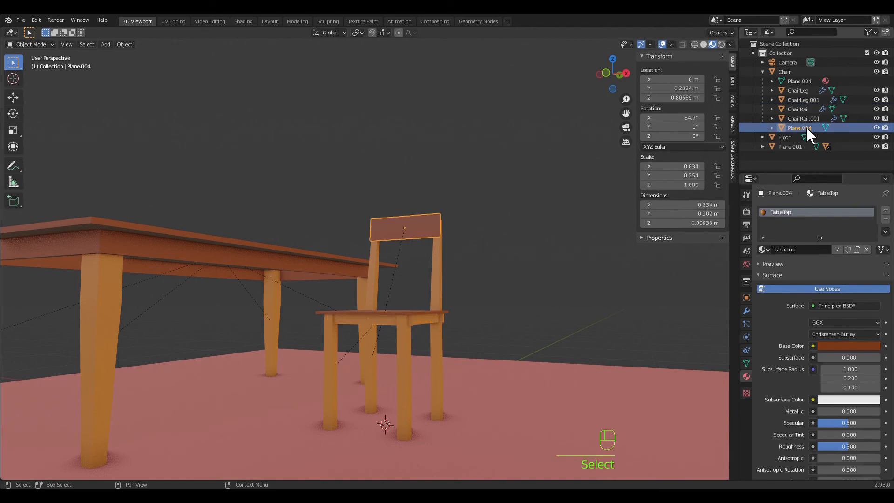
{"action": "key", "text": "F2"}
{"action": "type", "text": "Chair"}
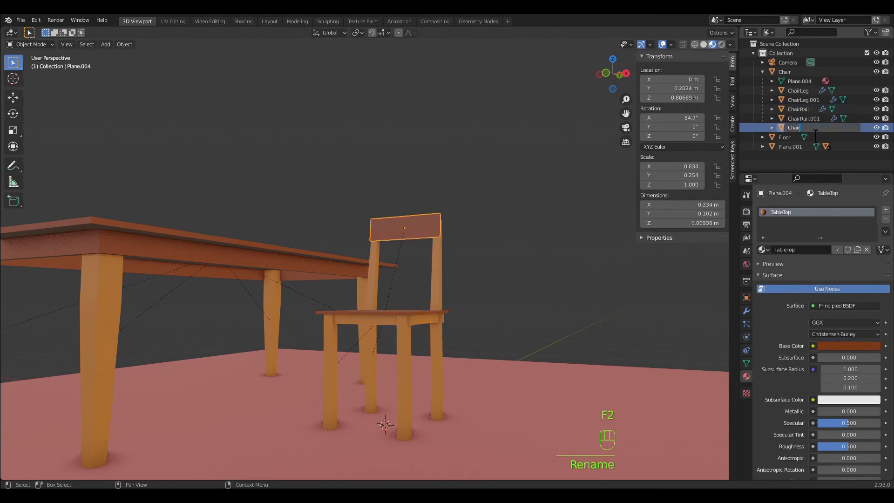
{"action": "type", "text": "Back"}
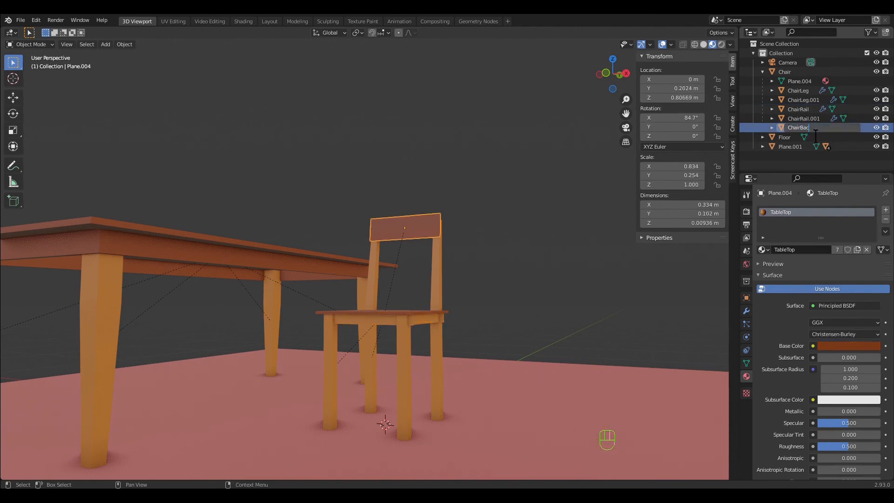
{"action": "key", "text": "Return"}
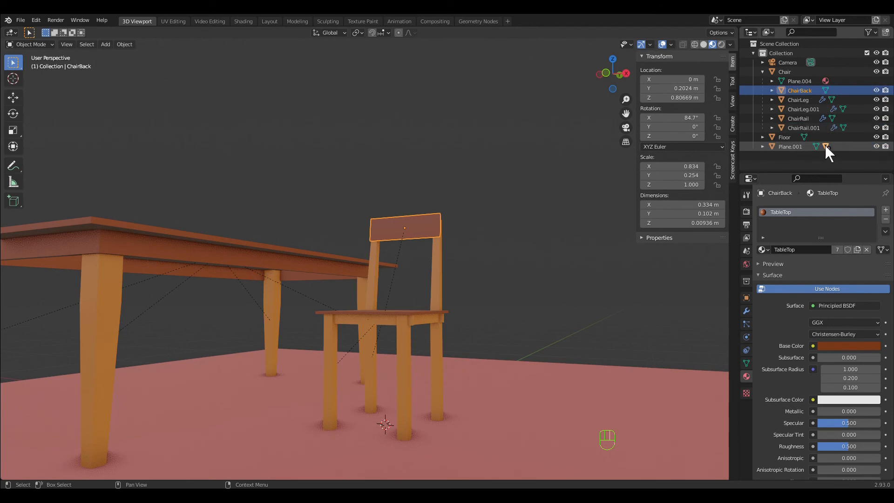
Collapse the Chair hierarchy and rename the table's parent object, Plane.001, as Table.
{"action": "left_click", "coordinate": [763, 72]}
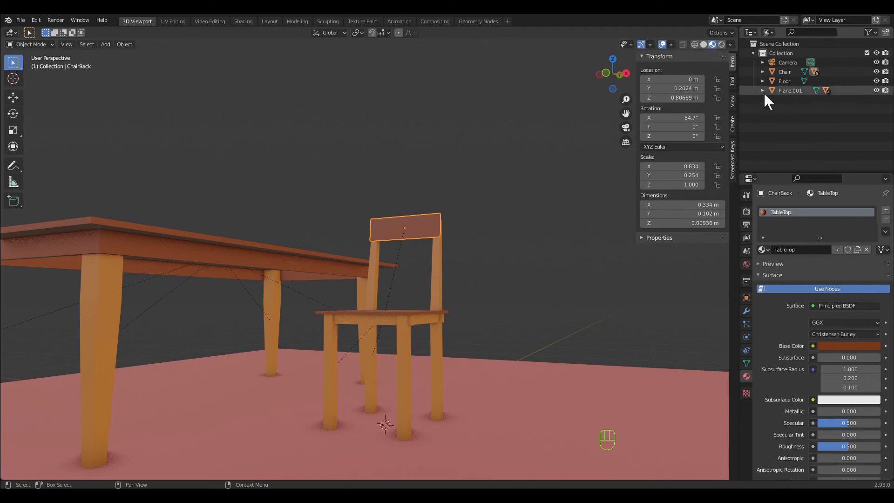
{"action": "left_click", "coordinate": [788, 93]}
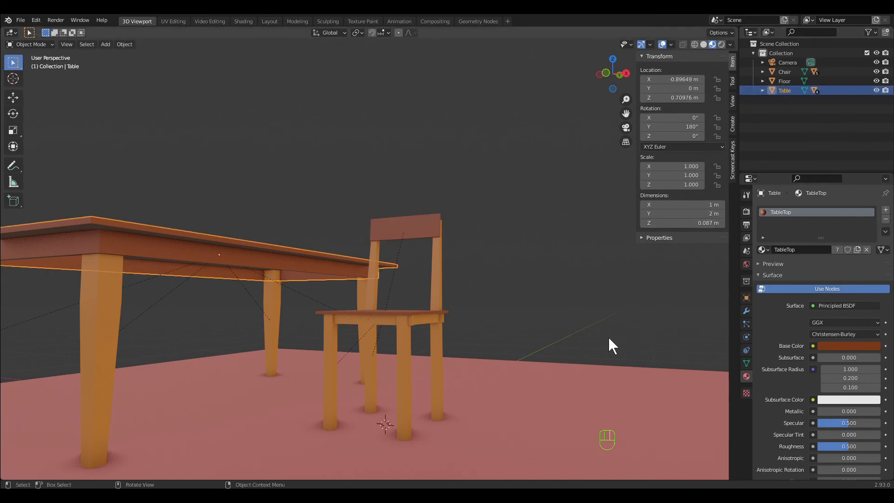
Rotate the whole chair around its vertical Z axis to about -46° with the Rotate tool.
{"action": "scroll", "coordinate": [586, 339], "scroll_direction": "down", "scroll_amount": 3}
{"action": "middle_click_drag", "start_coordinate": [525, 346], "coordinate": [543, 351]}
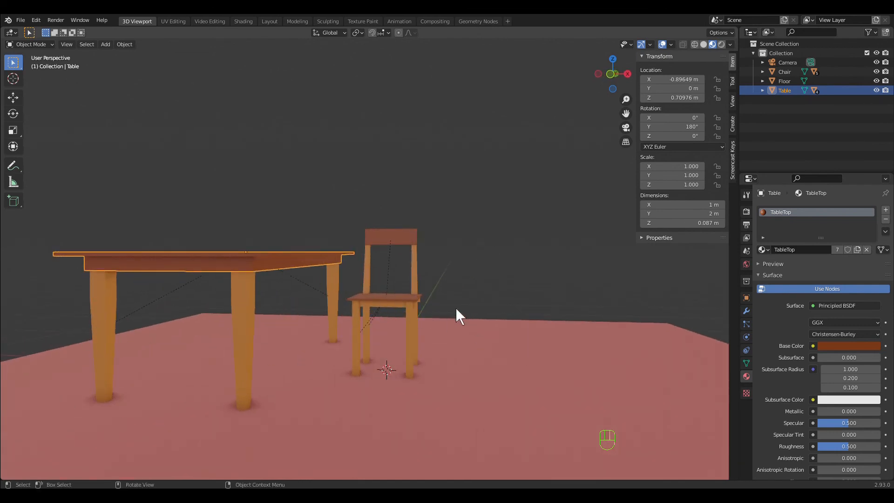
{"action": "left_click", "coordinate": [408, 299]}
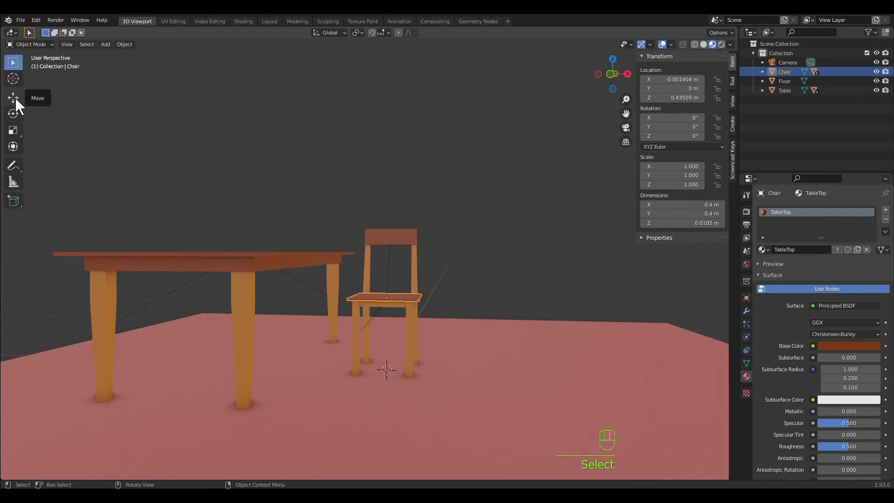
{"action": "left_click", "coordinate": [13, 113]}
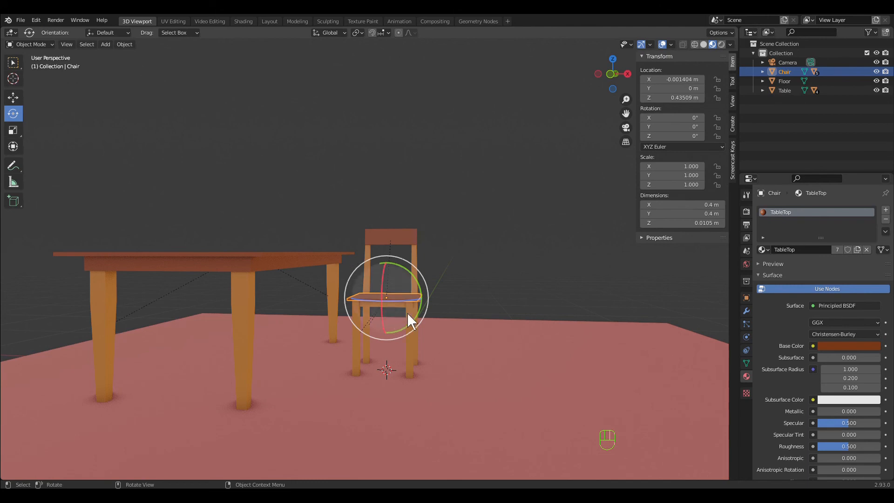
{"action": "left_click_drag", "start_coordinate": [409, 300], "coordinate": [389, 299]}
{"action": "left_click", "coordinate": [491, 366]}
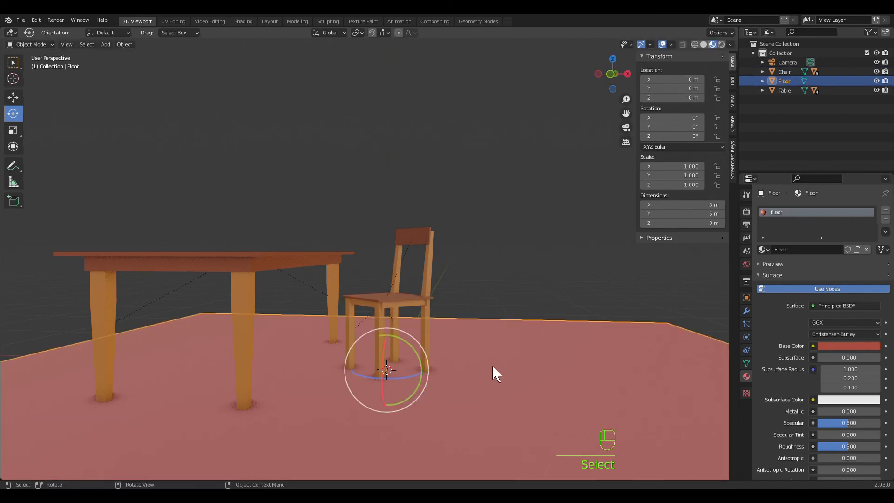
{"action": "middle_click_drag", "start_coordinate": [491, 366], "coordinate": [405, 326]}
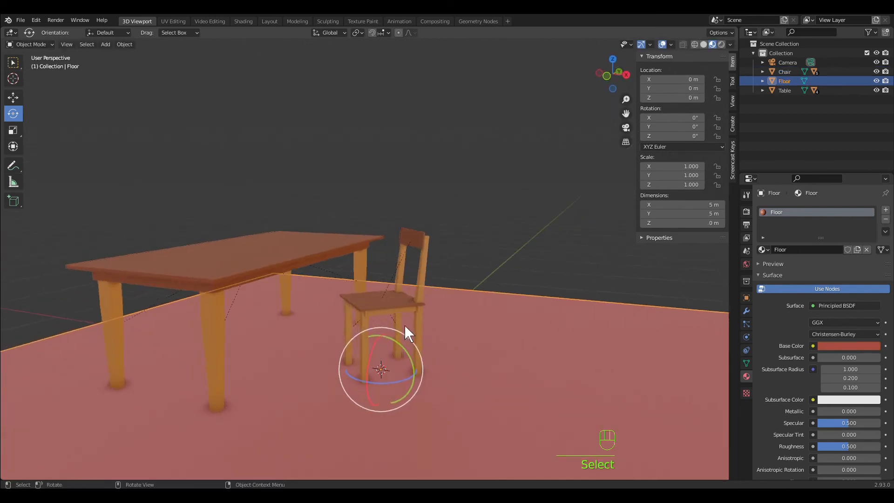
{"action": "left_click", "coordinate": [388, 309]}
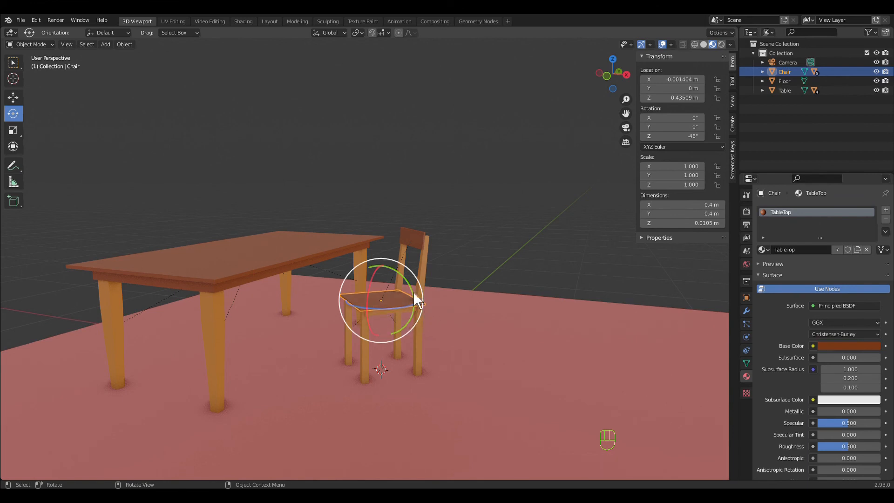
Try to box-select all parts of the original chair, once in perspective and again in front view, and clear the selection.
{"action": "middle_click_drag", "start_coordinate": [480, 354], "coordinate": [509, 343]}
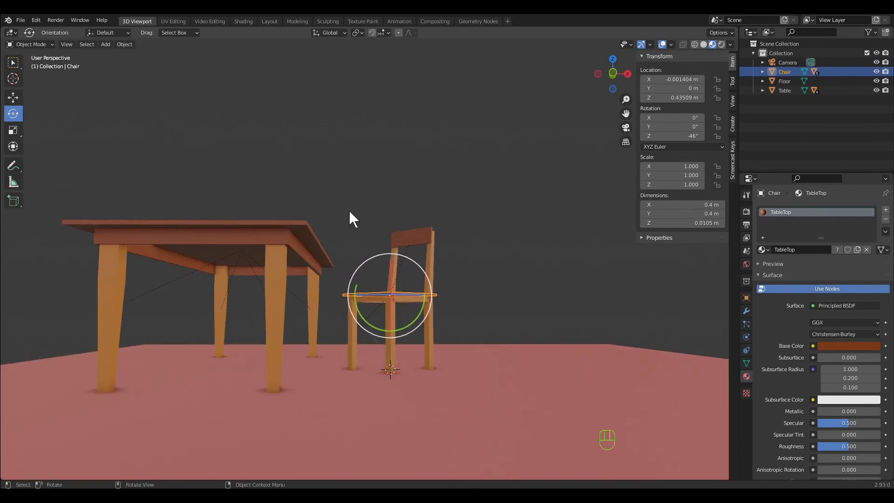
{"action": "key", "text": "b"}
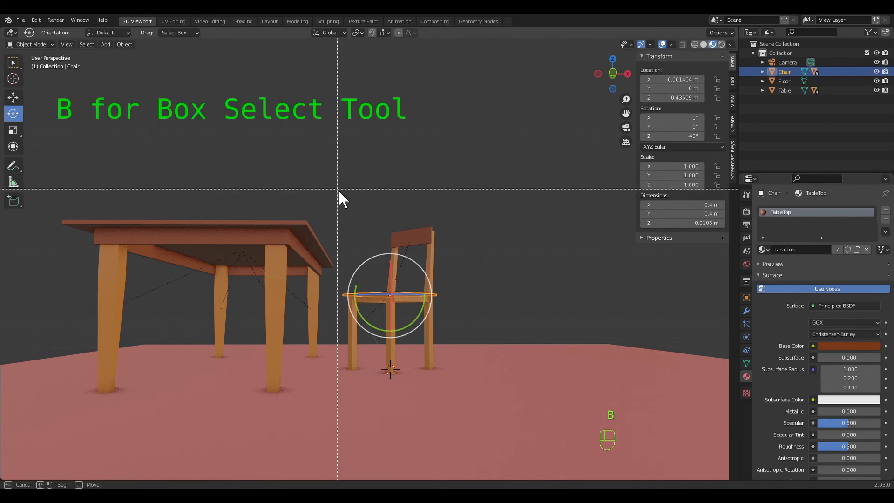
{"action": "left_click_drag", "start_coordinate": [338, 190], "coordinate": [459, 388]}
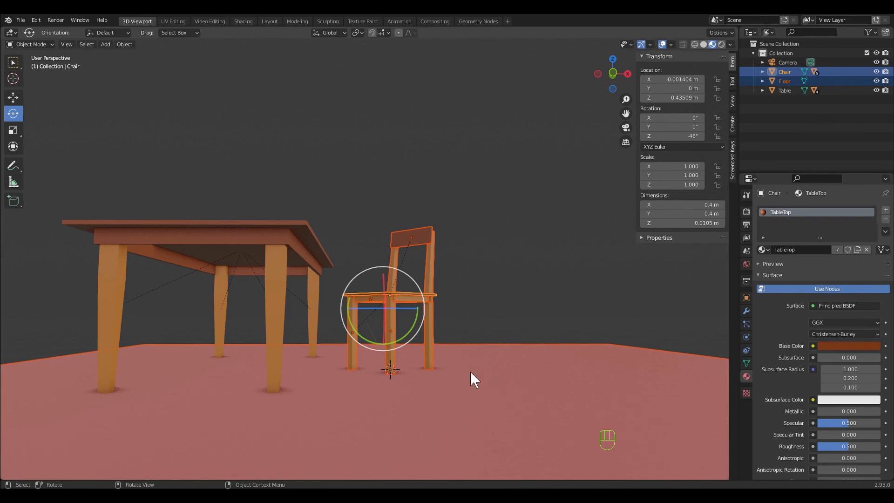
{"action": "key", "text": "KP_1"}
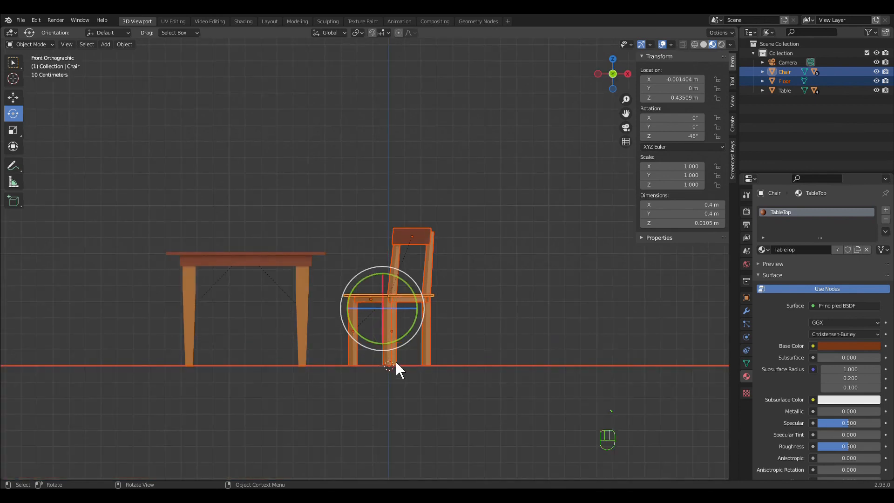
{"action": "key", "text": "b"}
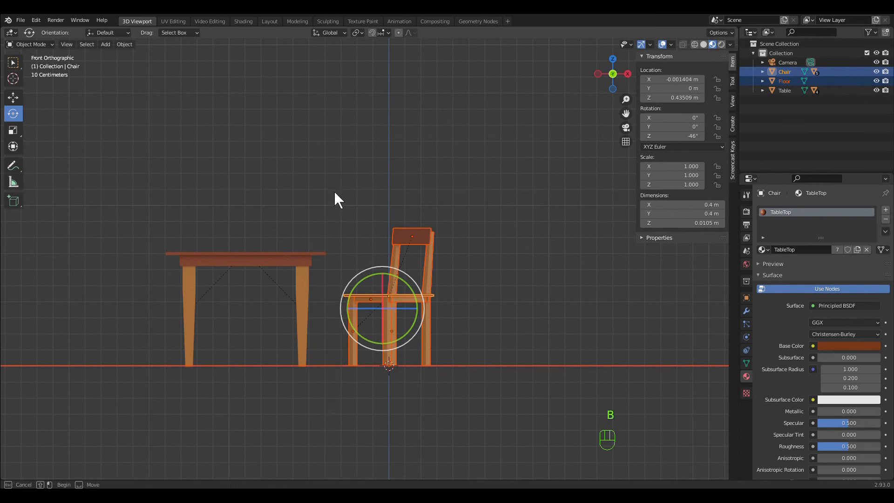
{"action": "left_click_drag", "start_coordinate": [332, 191], "coordinate": [446, 362]}
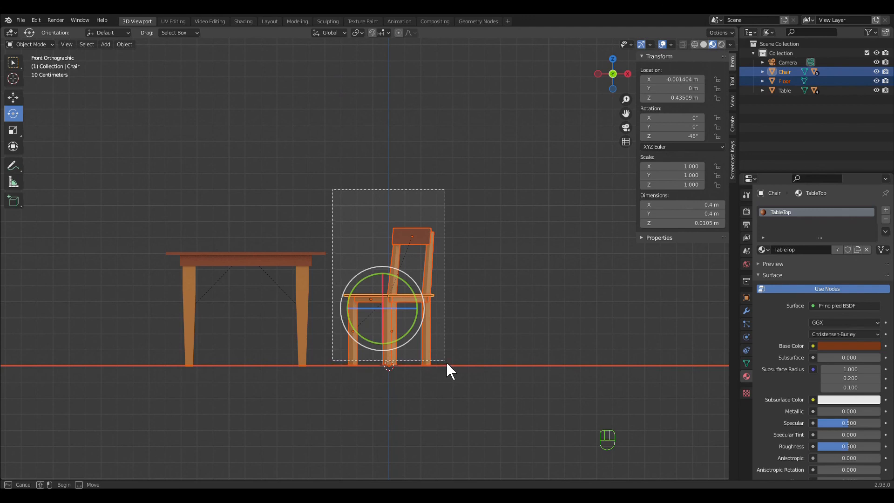
{"action": "left_click_drag", "start_coordinate": [446, 361], "coordinate": [446, 362]}
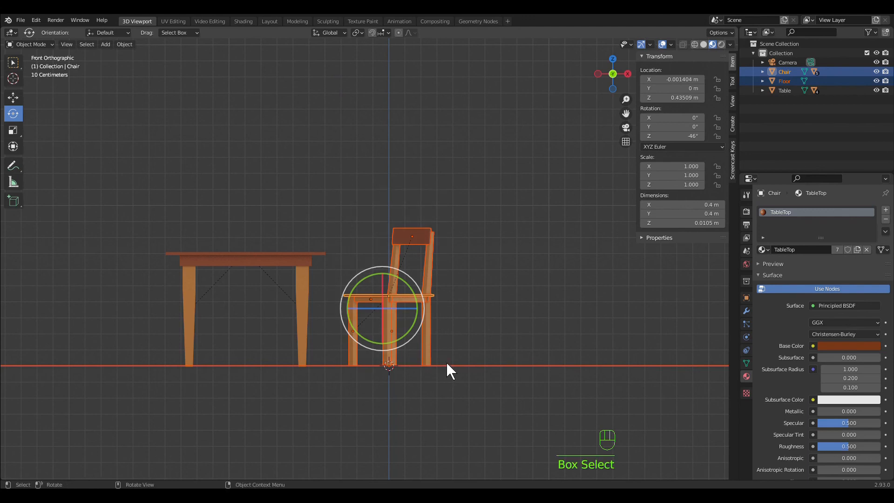
{"action": "middle_click_drag", "start_coordinate": [492, 269], "coordinate": [487, 278]}
{"action": "left_click", "coordinate": [503, 281]}
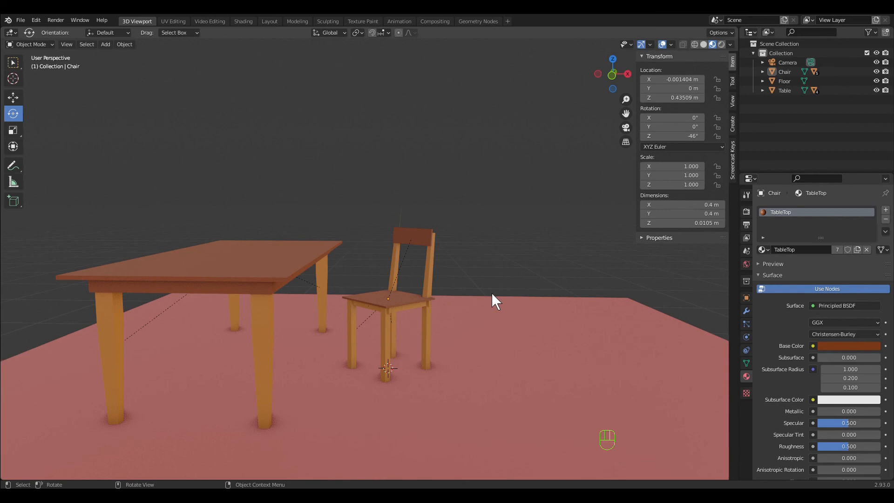
Box-select all the chair's parts in front view without the floor and duplicate them in place.
{"action": "key", "text": "grave"}
{"action": "key", "text": "f"}
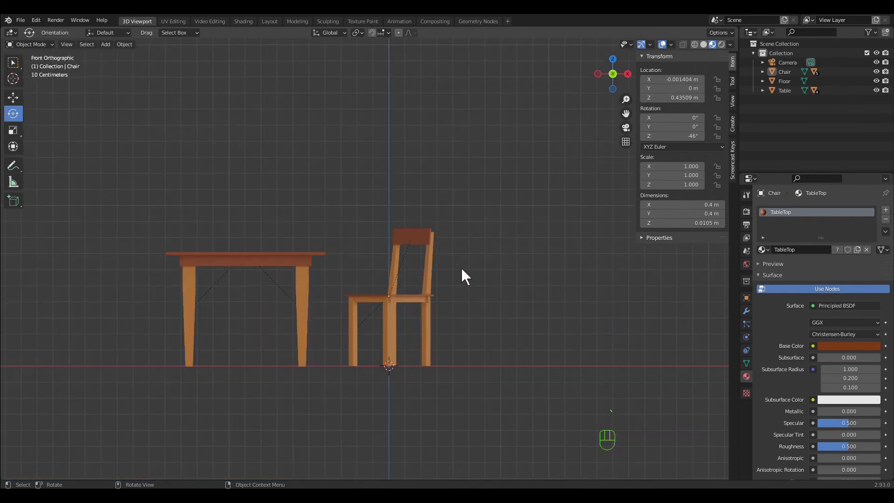
{"action": "key", "text": "b"}
{"action": "left_click_drag", "start_coordinate": [341, 203], "coordinate": [464, 356]}
{"action": "middle_click_drag", "start_coordinate": [524, 307], "coordinate": [481, 315]}
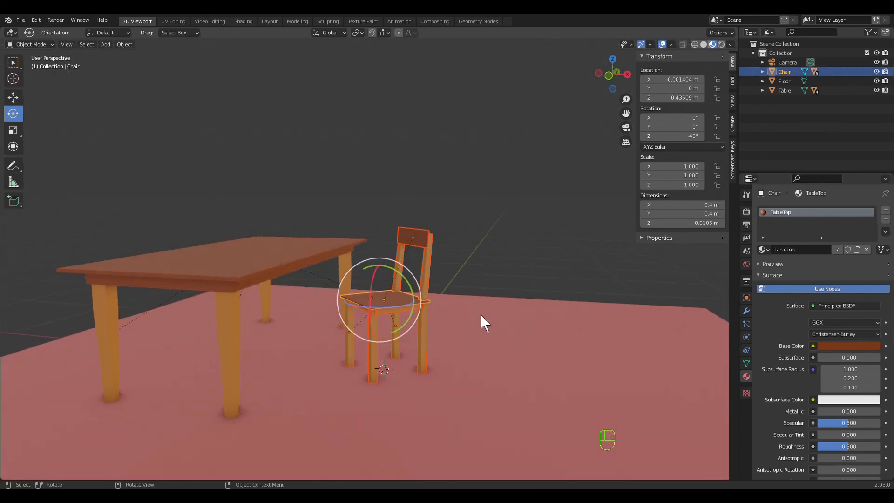
{"action": "right_click", "coordinate": [406, 301]}
{"action": "mouse_move", "coordinate": [406, 301]}
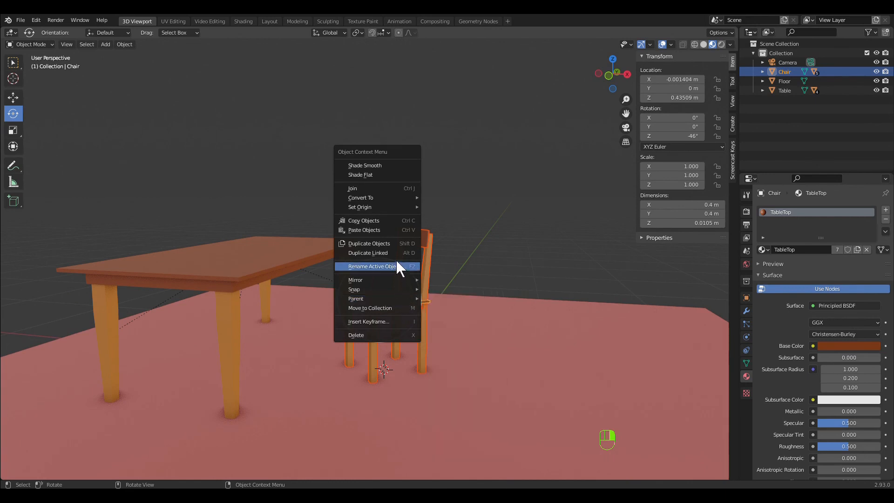
{"action": "left_click", "coordinate": [394, 243]}
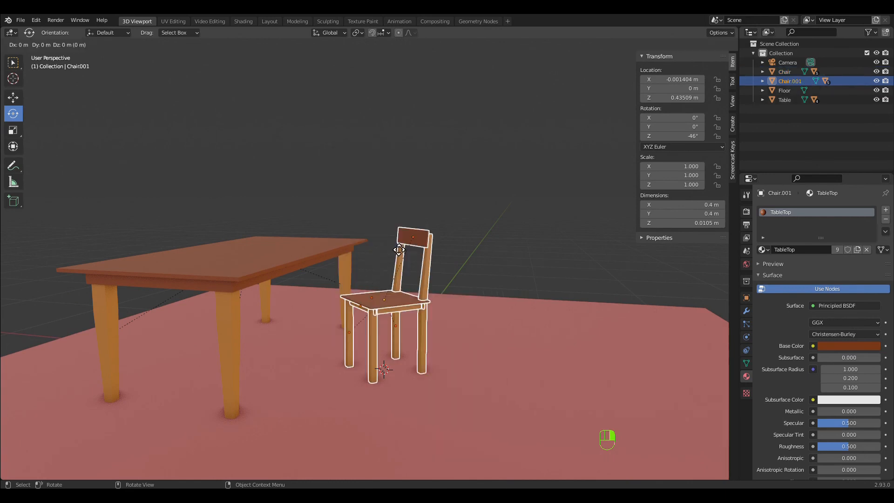
{"action": "left_click", "coordinate": [394, 244]}
Move the duplicate chair about -1.25 m along the Y axis.
{"action": "middle_click_drag", "start_coordinate": [512, 334], "coordinate": [487, 334]}
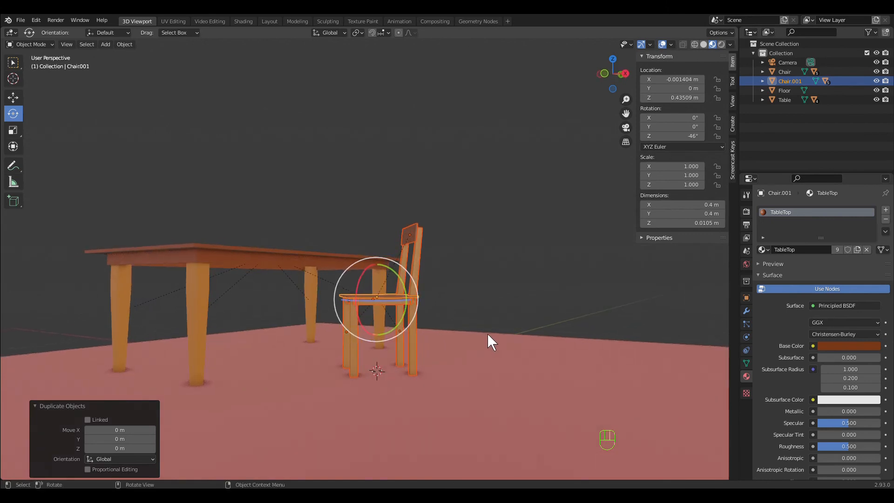
{"action": "key", "text": "g"}
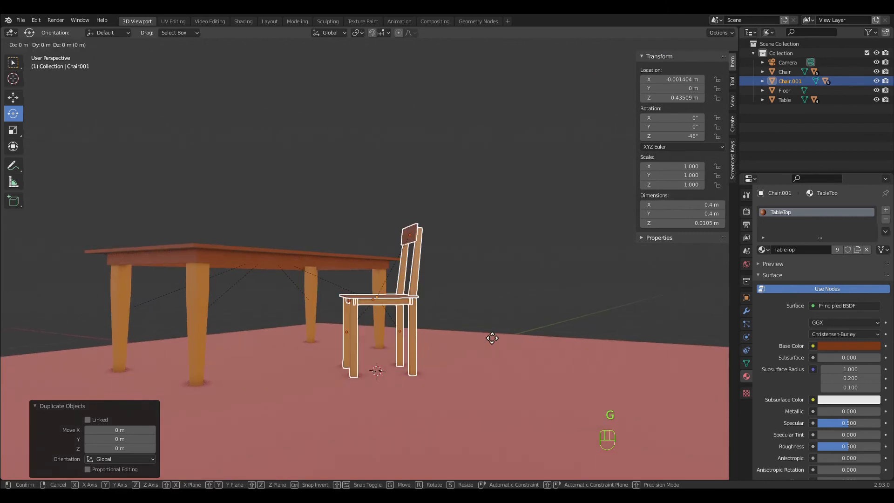
{"action": "key", "text": "y"}
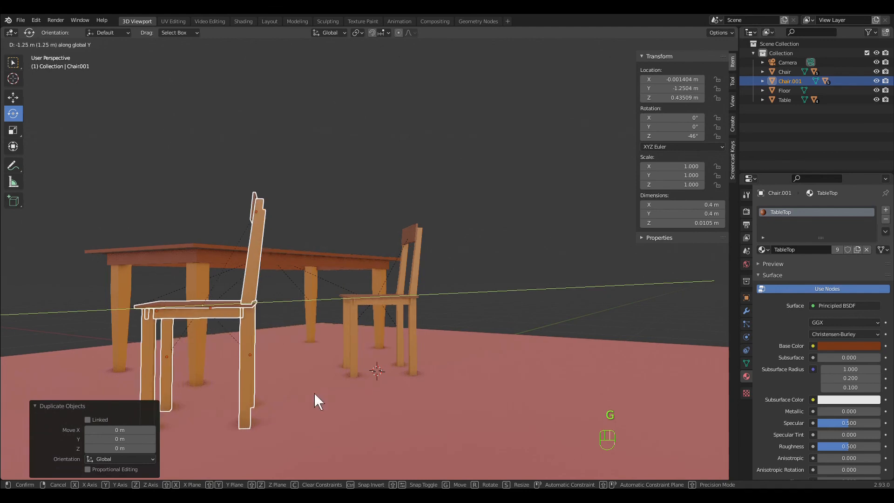
{"action": "left_click", "coordinate": [325, 397]}
Move the duplicate chair about -0.67 m along X and rotate it around its vertical Z axis until its backrest points toward negative X.
{"action": "middle_click_drag", "start_coordinate": [345, 405], "coordinate": [375, 414]}
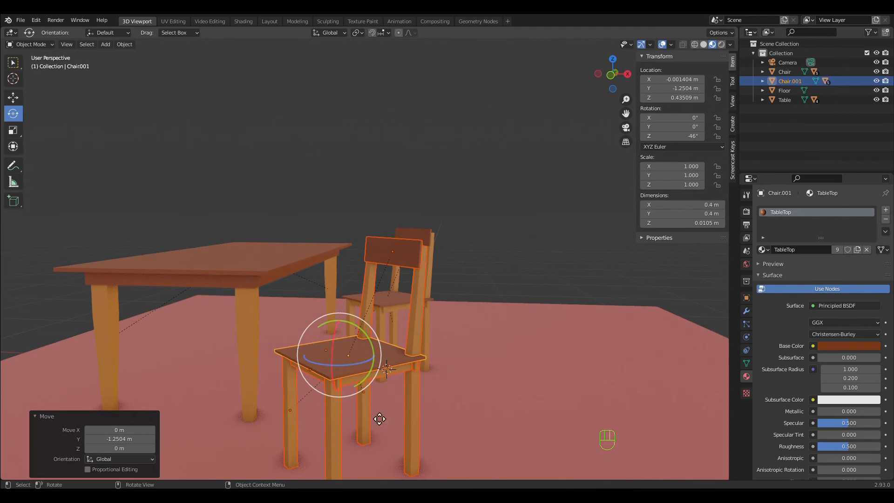
{"action": "key", "text": "g"}
{"action": "key", "text": "x"}
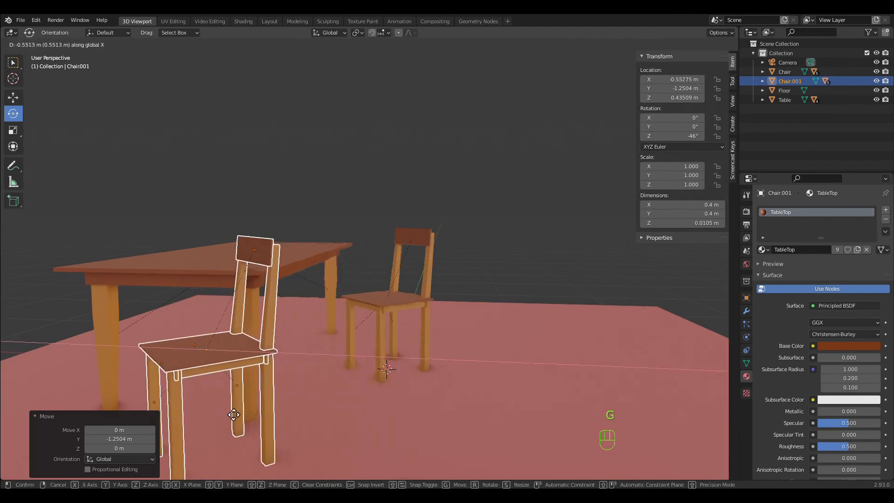
{"action": "left_click", "coordinate": [204, 414]}
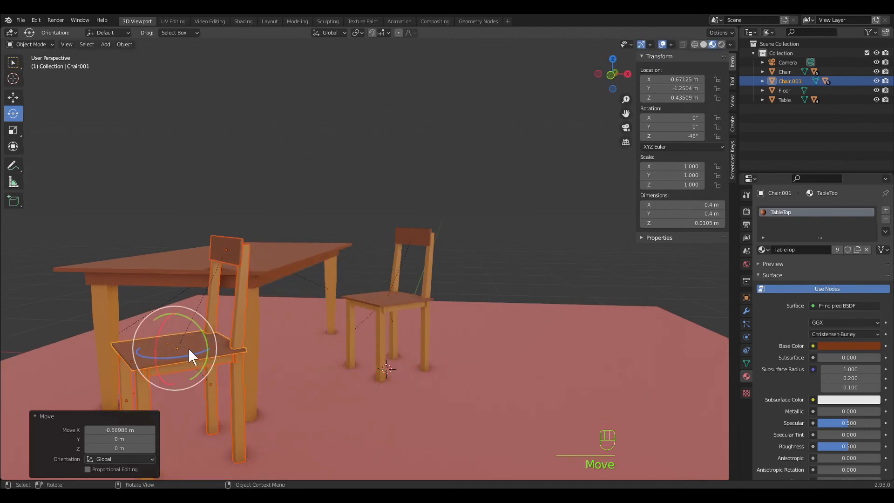
{"action": "mouse_move", "coordinate": [198, 353]}
{"action": "left_mouse_down"}
{"action": "mouse_move", "coordinate": [158, 347]}
{"action": "mouse_move", "coordinate": [202, 352]}
{"action": "left_mouse_up"}
{"action": "left_click", "coordinate": [483, 401]}
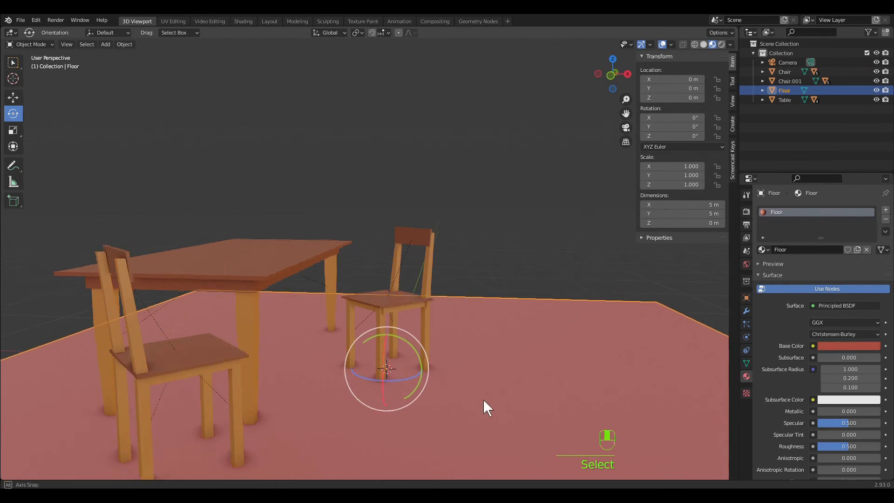
Move the original chair by its seat about 0.236 m along the Y axis and deselect it.
{"action": "middle_click_drag", "start_coordinate": [483, 401], "coordinate": [417, 389]}
{"action": "left_click", "coordinate": [370, 307]}
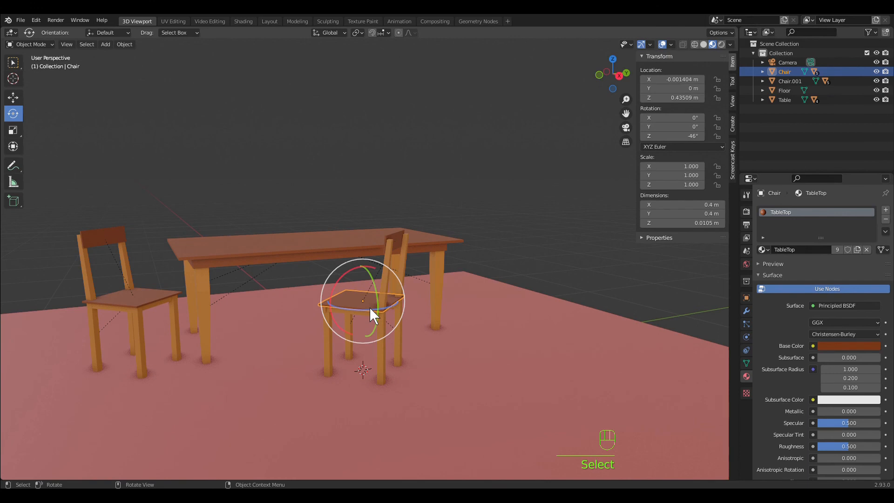
{"action": "key", "text": "g"}
{"action": "key", "text": "y"}
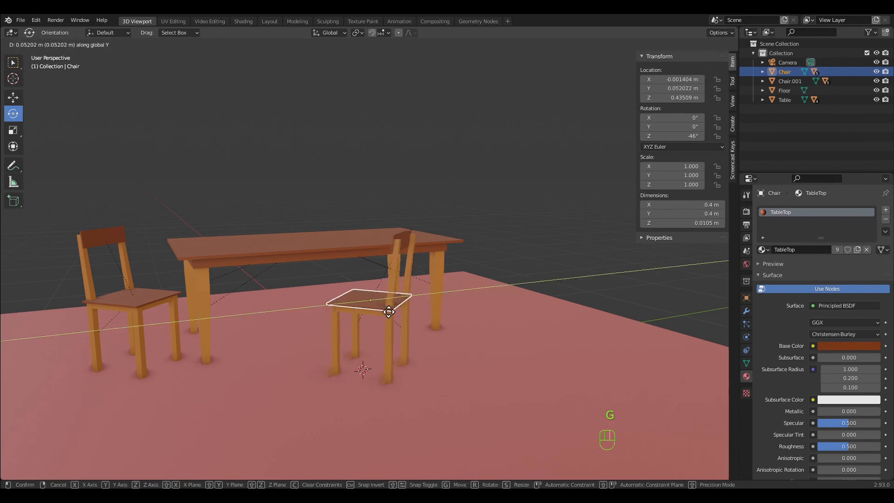
{"action": "left_click", "coordinate": [454, 352]}
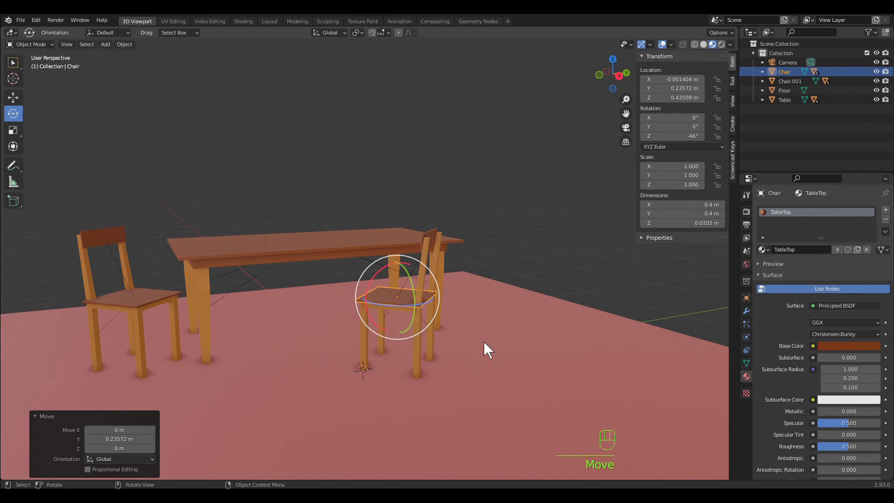
{"action": "middle_click_drag", "start_coordinate": [483, 342], "coordinate": [540, 329]}
{"action": "left_click", "coordinate": [543, 321]}
{"action": "scroll", "coordinate": [542, 321], "scroll_direction": "down", "scroll_amount": 3}
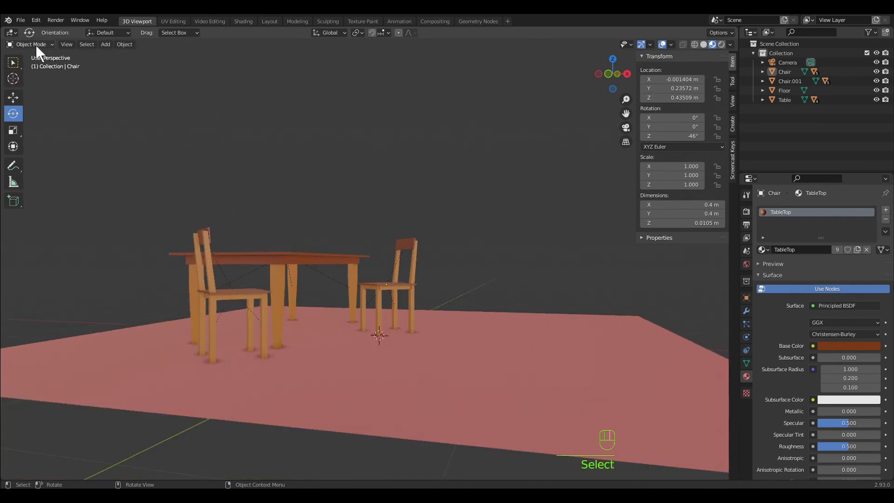
Save the scene under the incremented file name Kitchen1.blend in the A02 Blender Basics Kitchen folder.
{"action": "left_click", "coordinate": [21, 20]}
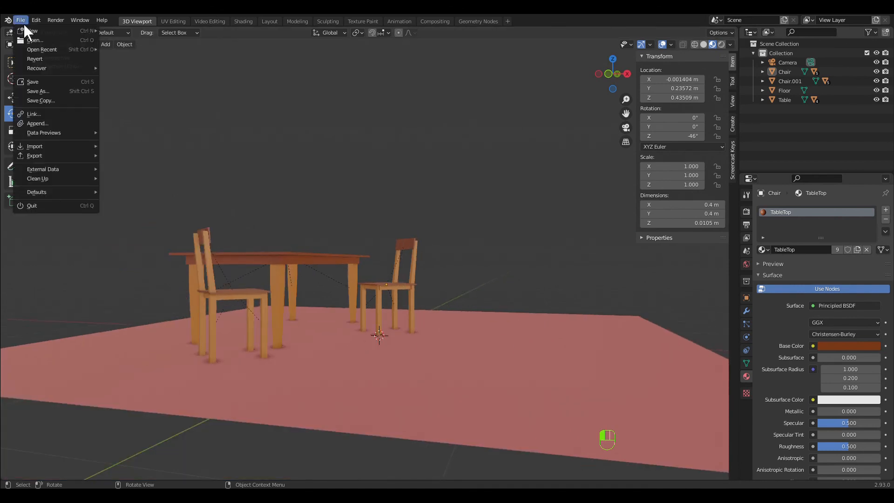
{"action": "left_click", "coordinate": [40, 92]}
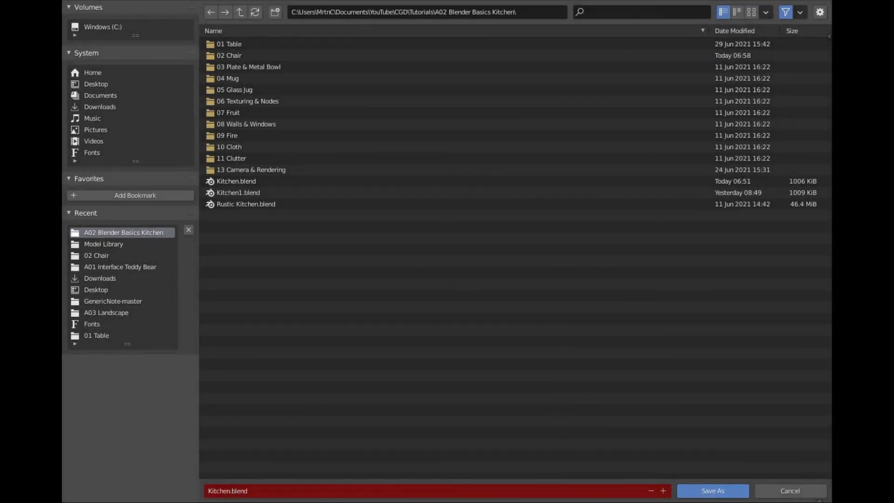
{"action": "left_click", "coordinate": [663, 490]}
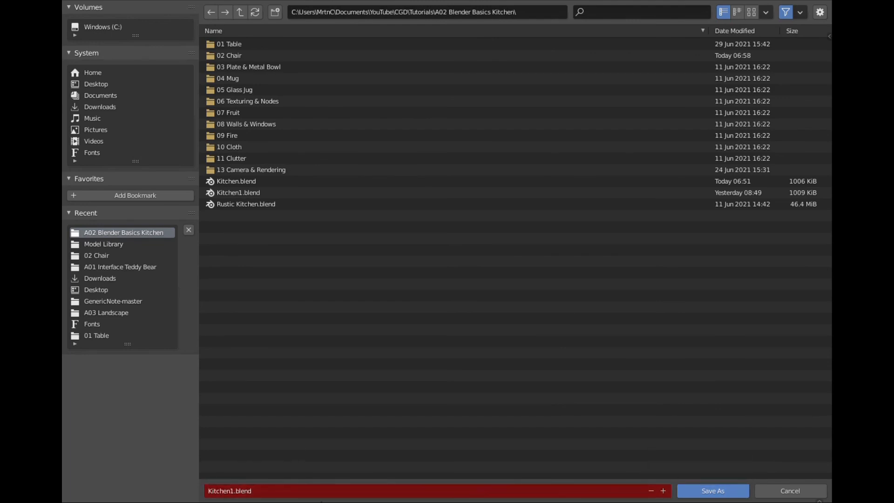